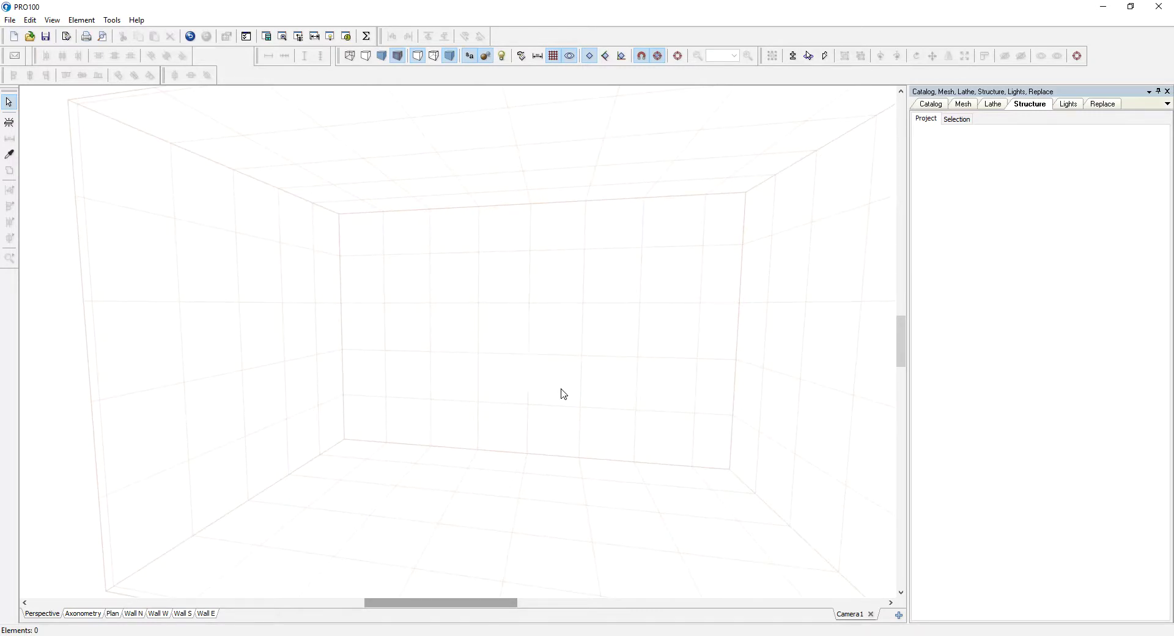
# Add a rectangular 3/4" thick board standing against the room's left wall in the back corner.
pyautogui.moveTo(547, 370); pyautogui.dragTo(558, 373)
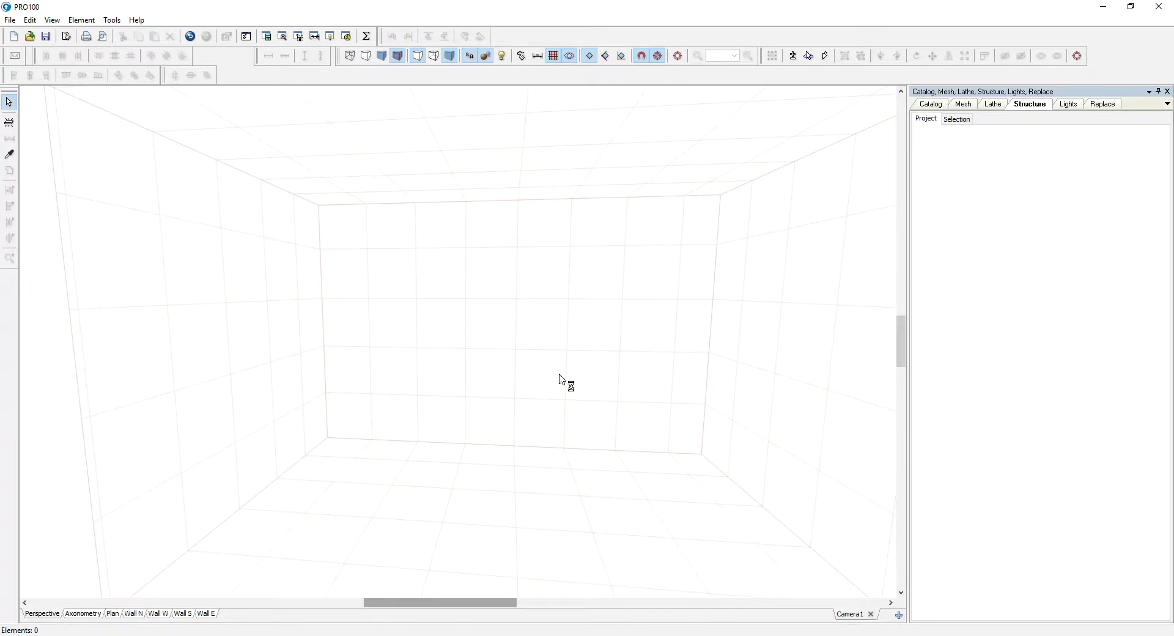
pyautogui.click(10, 122)
pyautogui.click(357, 395)
pyautogui.moveTo(358, 393); pyautogui.dragTo(474, 454)
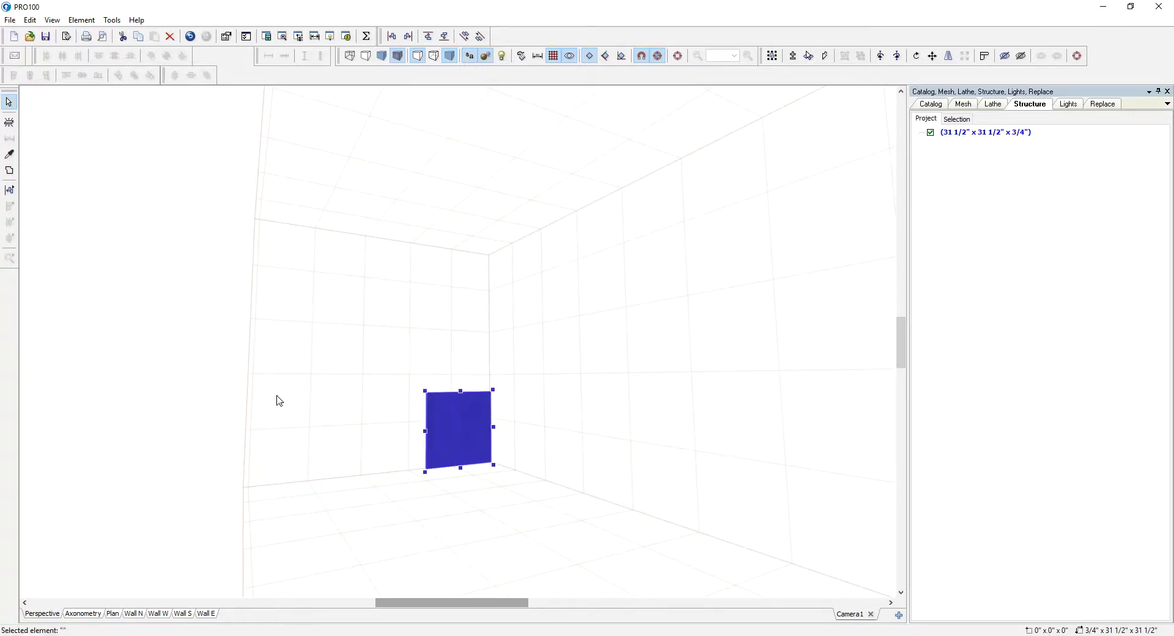
# Set the upright board's height to 34.5" and its depth to 23.25".
pyautogui.moveTo(560, 445); pyautogui.dragTo(608, 459)
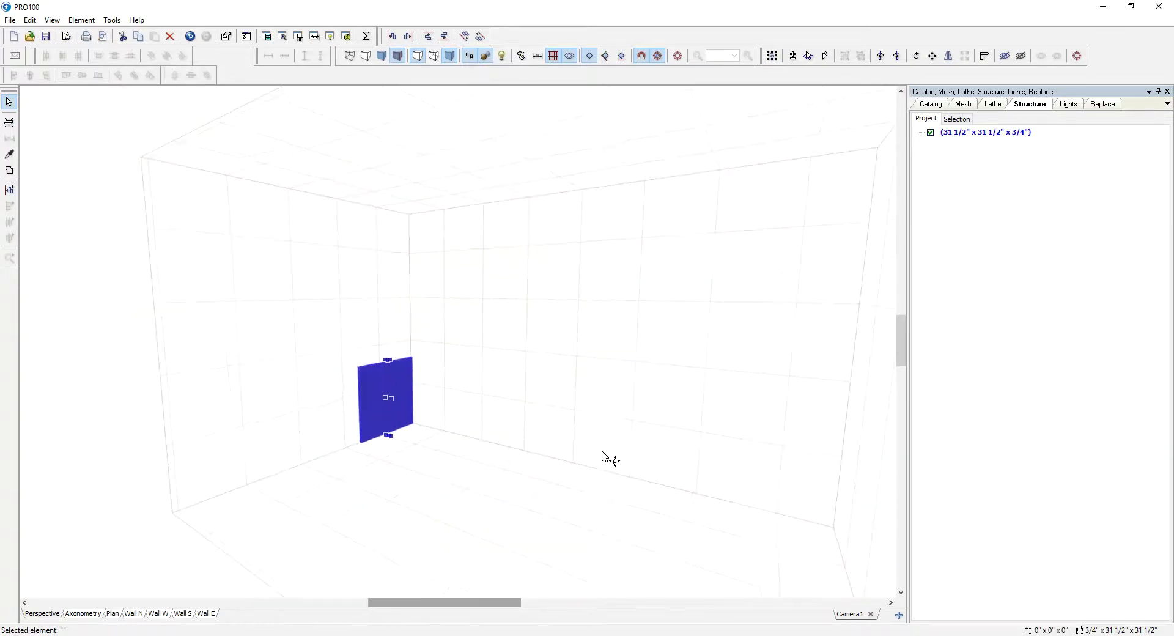
pyautogui.doubleClick(402, 392)
pyautogui.click(536, 243)
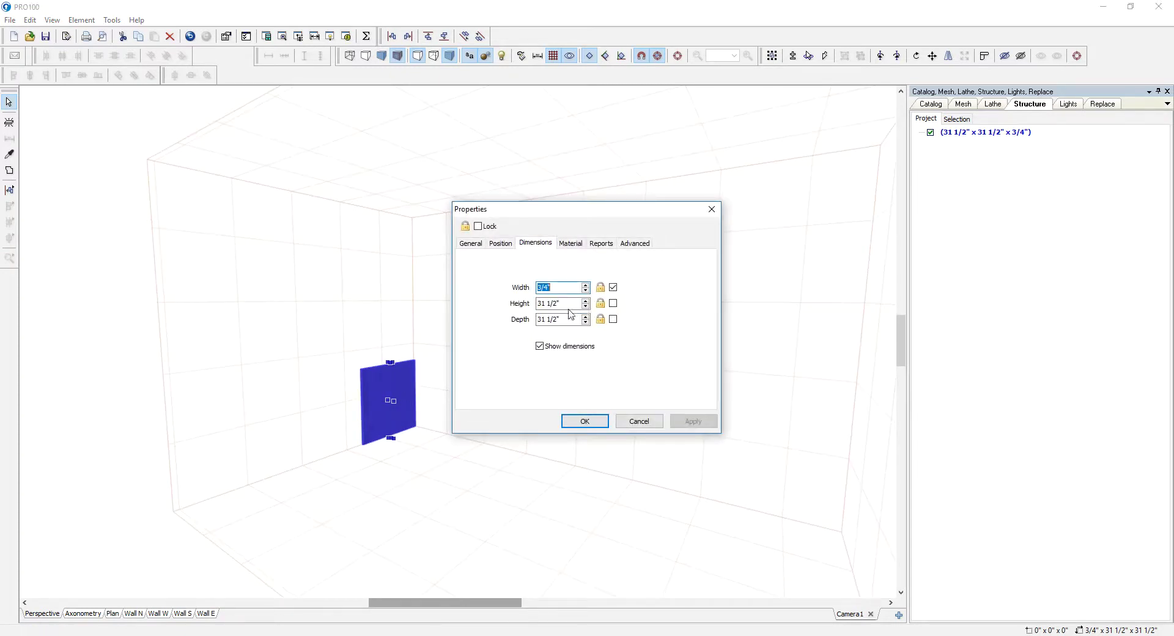
pyautogui.click(563, 306)
pyautogui.write('34.5')
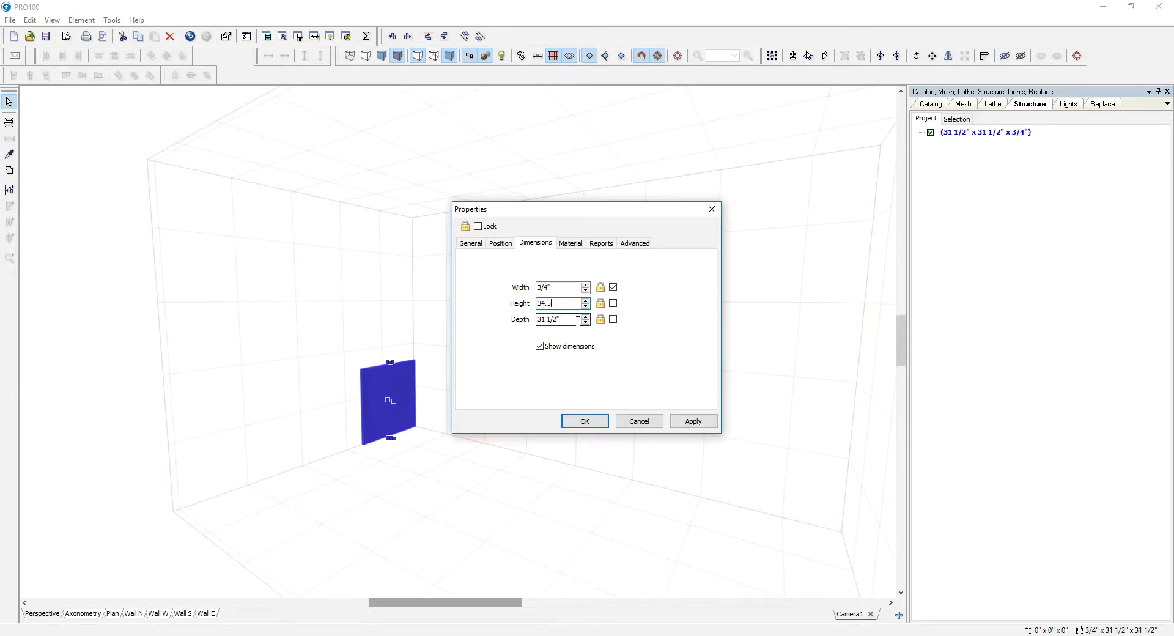
pyautogui.press('Tab')
pyautogui.moveTo(561, 321); pyautogui.dragTo(531, 319)
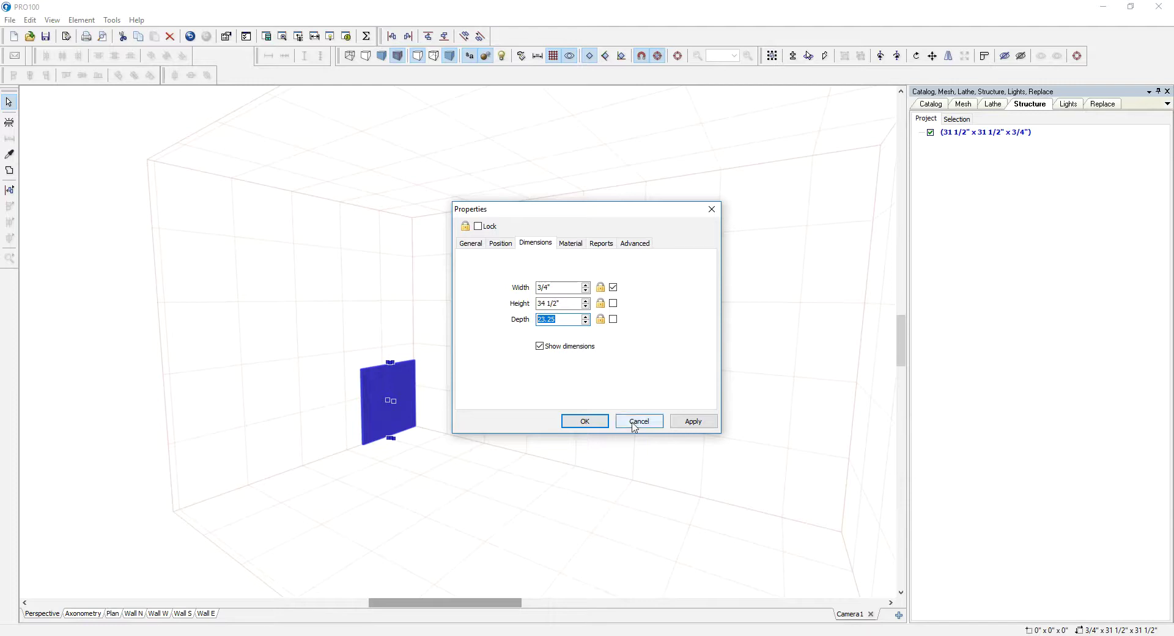
pyautogui.click(701, 425)
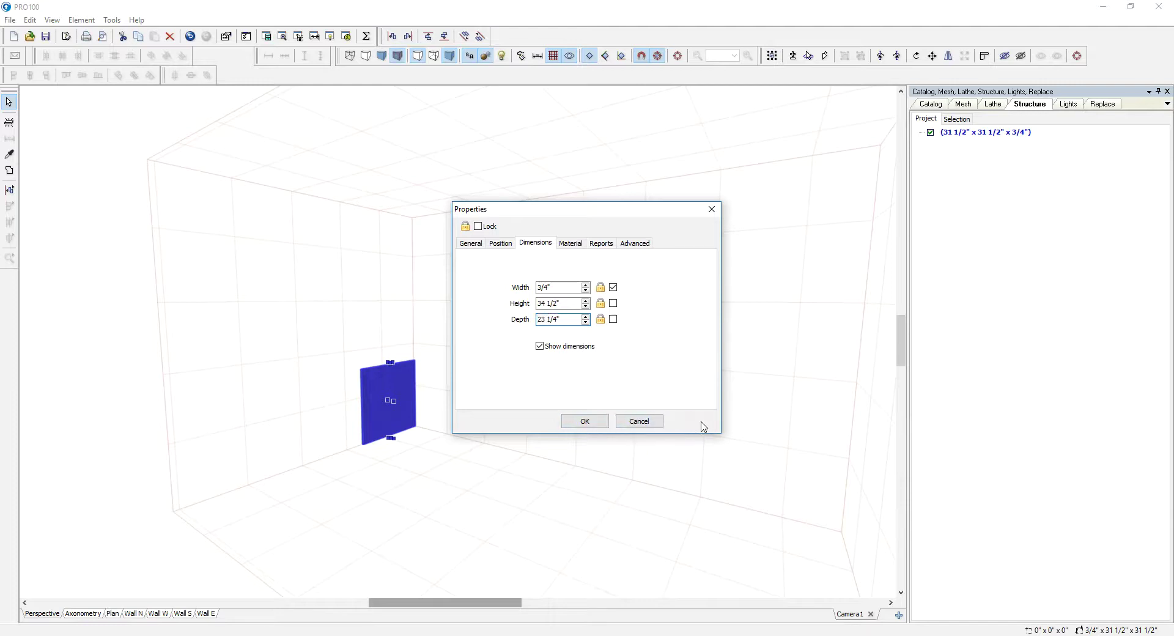
pyautogui.click(583, 421)
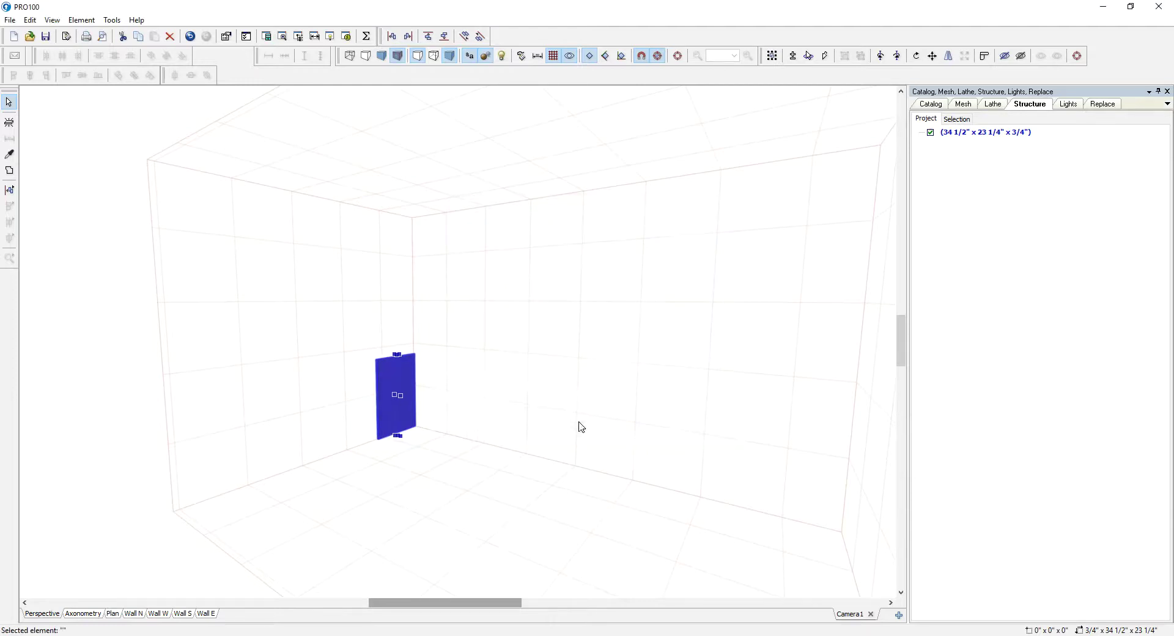
# Open the board's outline for shape editing and split its left and bottom edges with new nodes at their midpoints.
pyautogui.click(390, 385)
pyautogui.scroll(3, 188, 296)
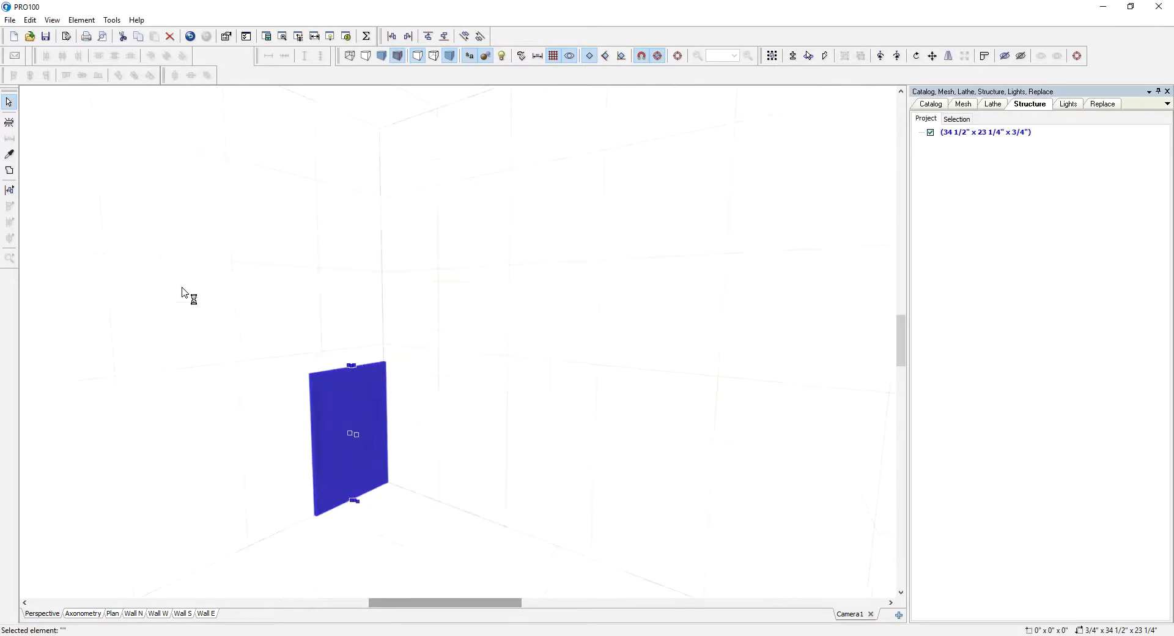
pyautogui.click(9, 189)
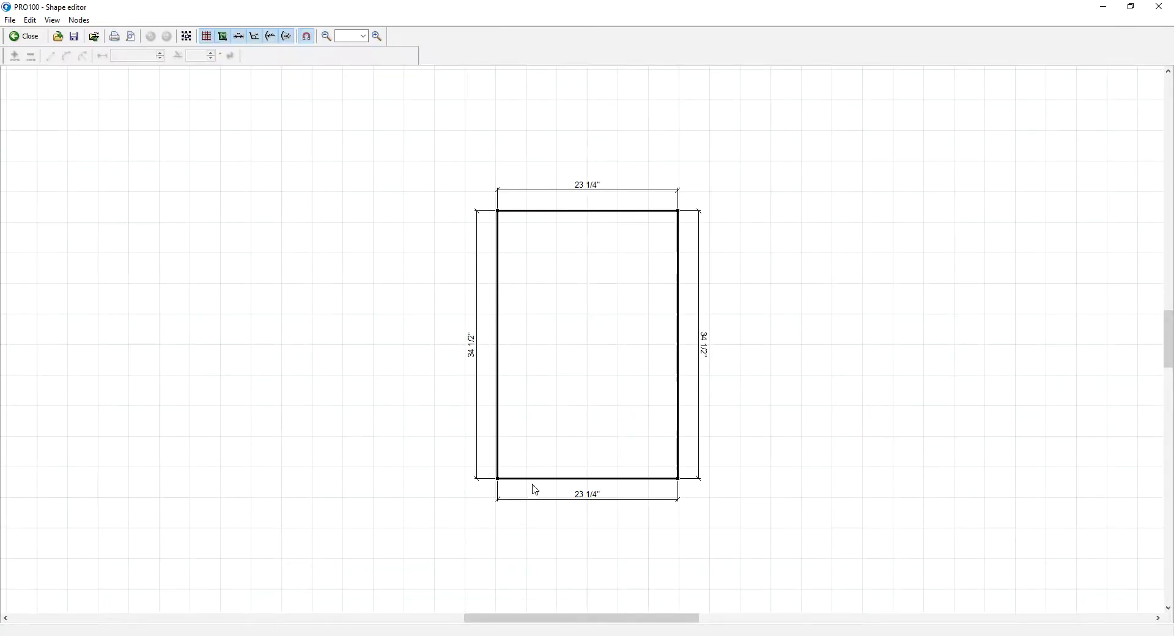
pyautogui.click(499, 382)
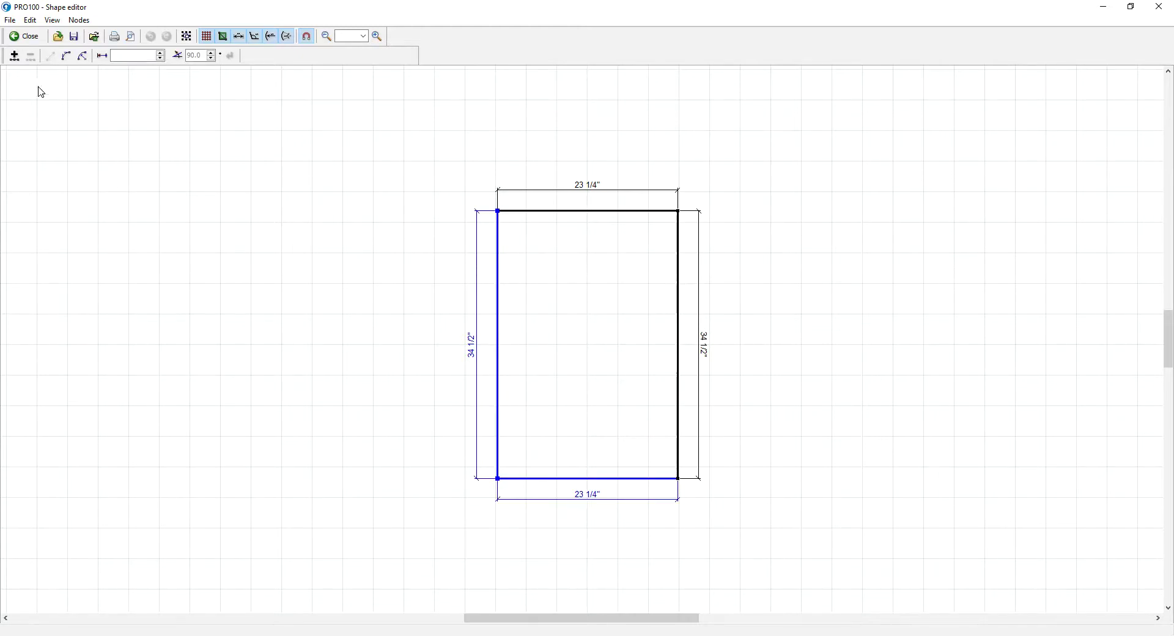
pyautogui.click(14, 56)
pyautogui.click(506, 348)
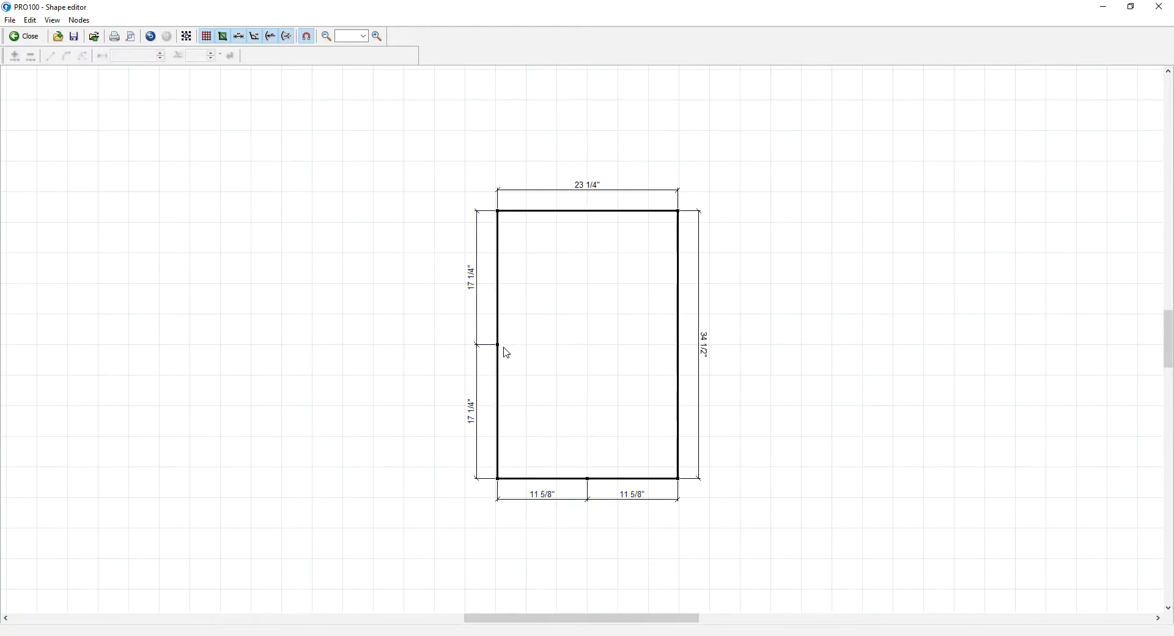
# Set the two edge segments adjoining the lower-left corner of the outline to 4" each.
pyautogui.click(497, 351)
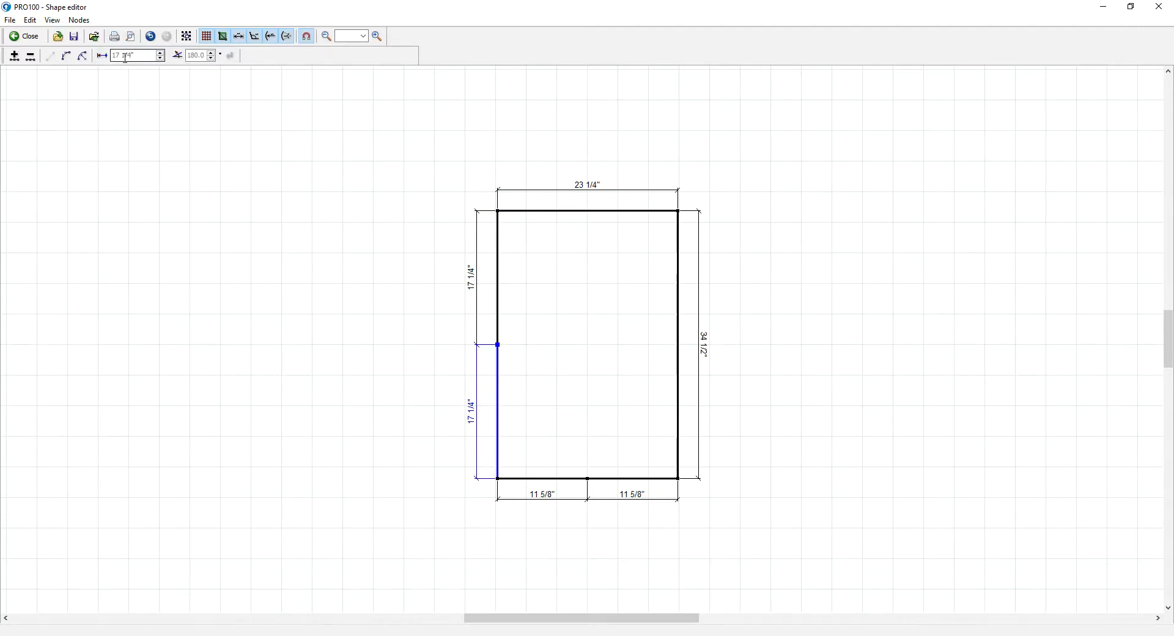
pyautogui.click(100, 59)
pyautogui.write('4')
pyautogui.press('Return')
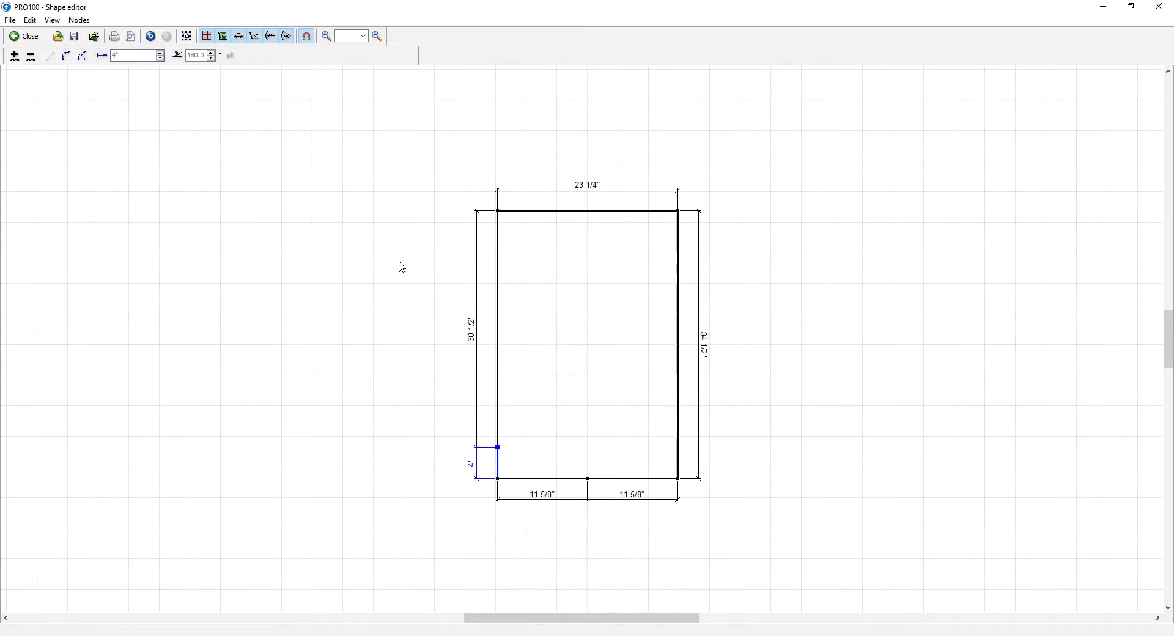
pyautogui.click(506, 480)
pyautogui.click(104, 61)
pyautogui.write('4')
pyautogui.press('Return')
# Try to form a 4" square notch by moving the outline's lower-left corner node inward, and undo the move.
pyautogui.scroll(1, 542, 449)
pyautogui.scroll(1, 542, 449)
pyautogui.scroll(1, 598, 346)
pyautogui.scroll(1, 488, 434)
pyautogui.moveTo(489, 435); pyautogui.dragTo(566, 362)
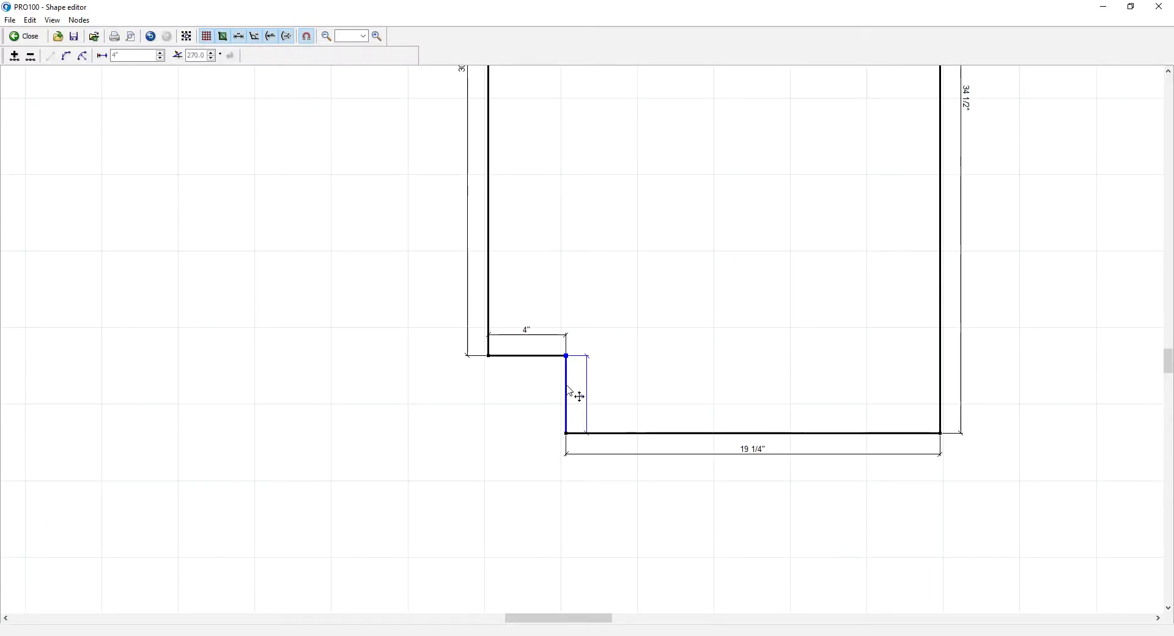
pyautogui.hotkey('ctrl', 'z')
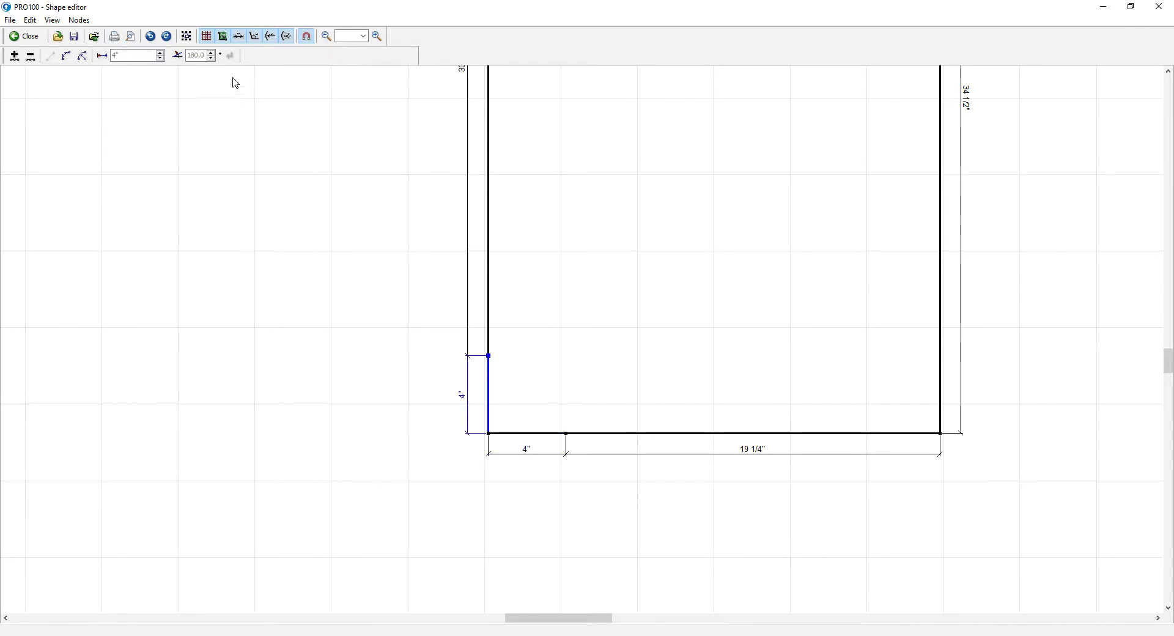
# Form the toe-kick notch with a 90-degree angle at the selected node and return to the room view.
pyautogui.doubleClick(207, 58)
pyautogui.write('90')
pyautogui.press('Return')
pyautogui.scroll(-1, 273, 274)
pyautogui.scroll(-2, 274, 274)
pyautogui.click(24, 36)
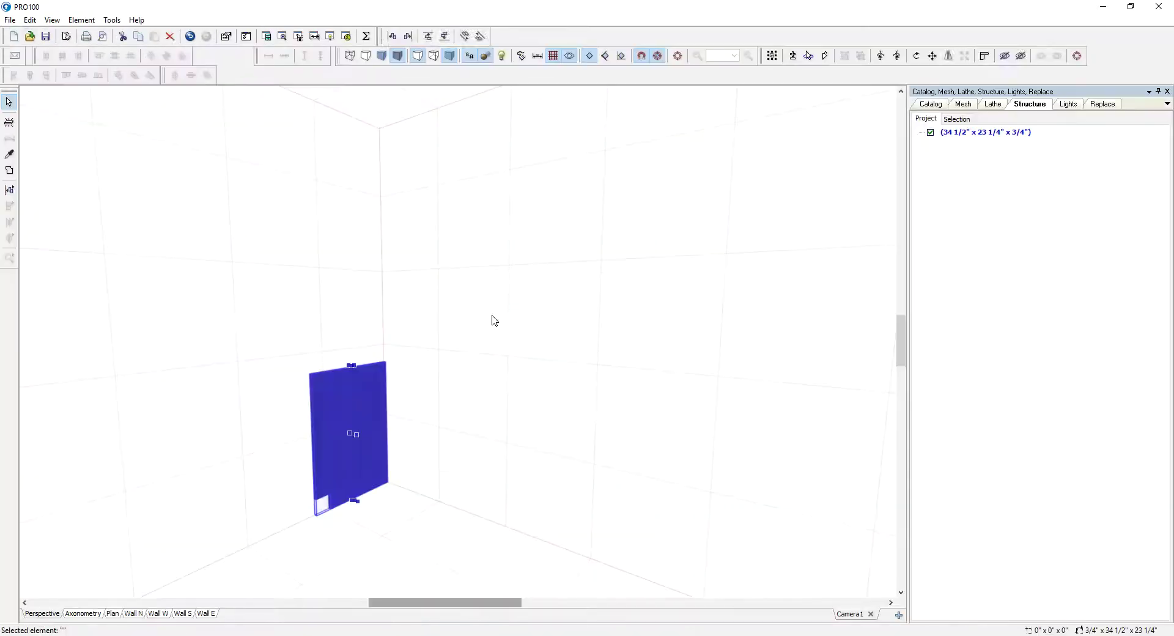
# Copy the notched side panel across the room as the opposite side, about 45" from the left wall.
pyautogui.moveTo(514, 401); pyautogui.dragTo(485, 422, button='right')
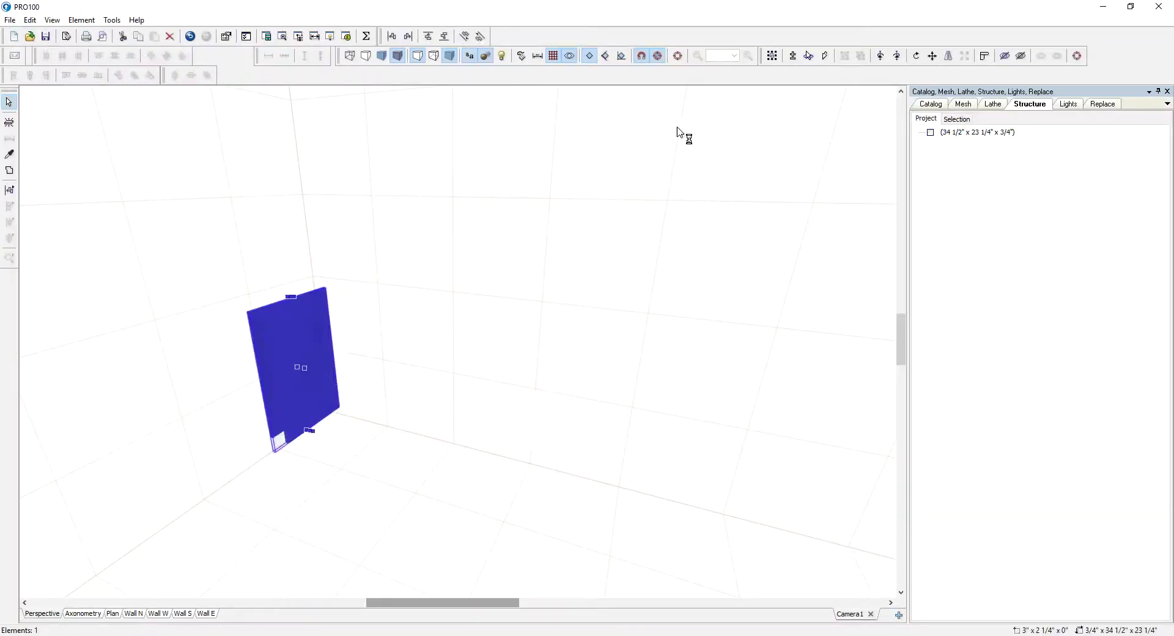
pyautogui.click(677, 55)
pyautogui.scroll(-3, 672, 216)
pyautogui.scroll(2, 635, 263)
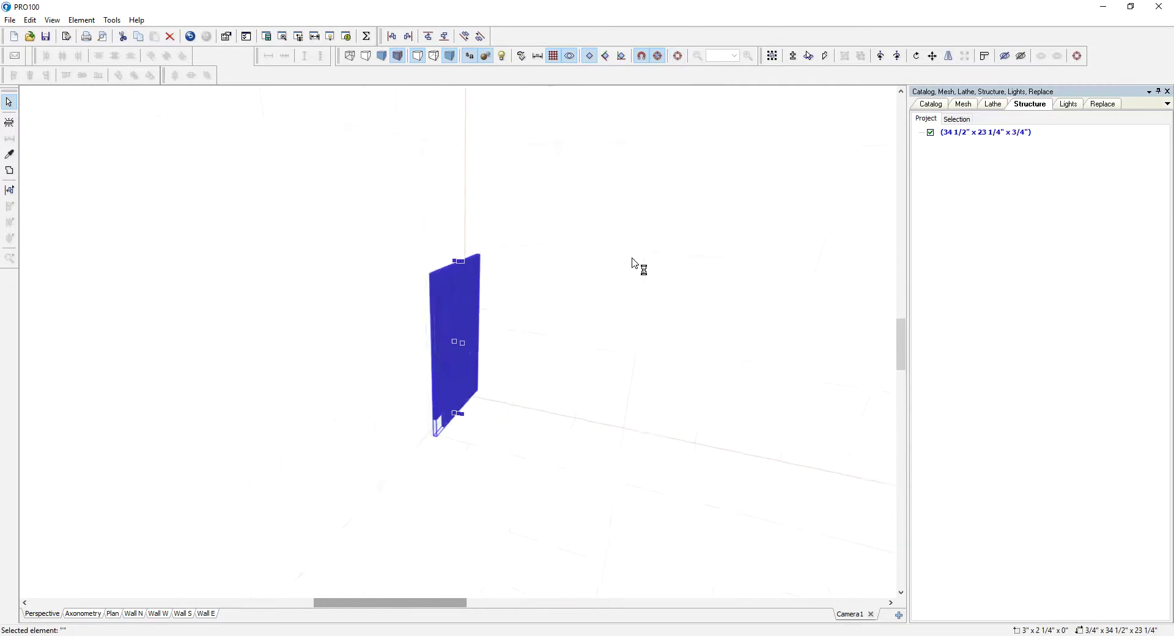
pyautogui.click(634, 263)
pyautogui.keyDown('ctrl'); pyautogui.moveTo(463, 313); pyautogui.dragTo(675, 365); pyautogui.keyUp('ctrl')
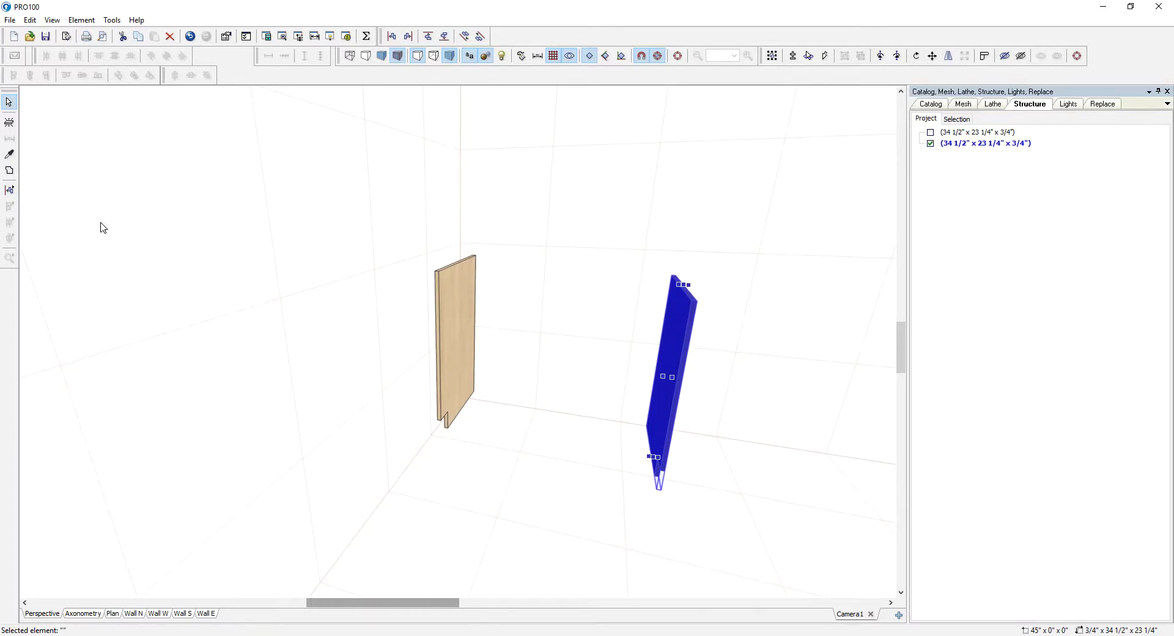
# Add a horizontal 3/4" thick rectangular board on the floor between the two side panels.
pyautogui.click(10, 122)
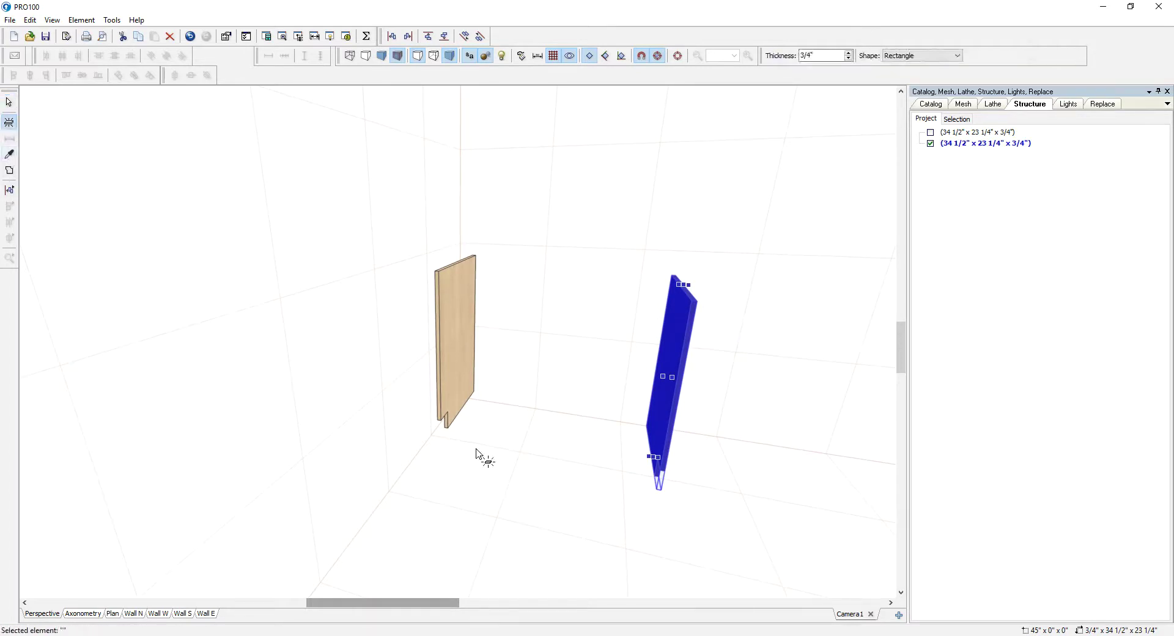
pyautogui.click(546, 442)
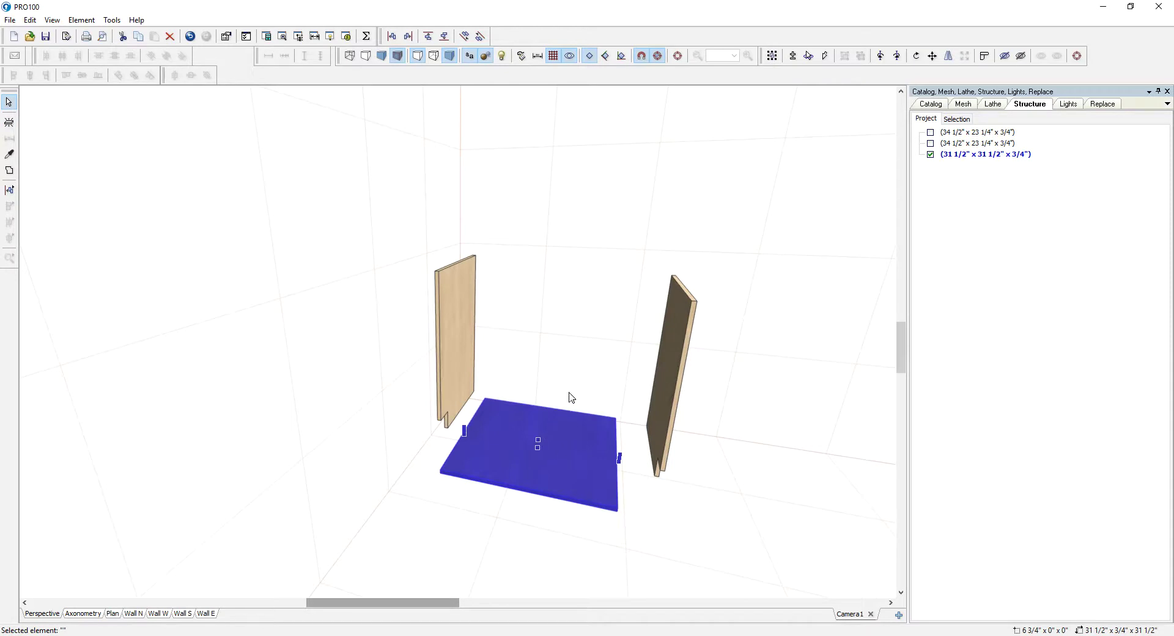
pyautogui.moveTo(582, 376)
pyautogui.mouseDown(button='middle')
pyautogui.moveTo(583, 393)
pyautogui.moveTo(586, 368)
pyautogui.mouseUp(button='middle')
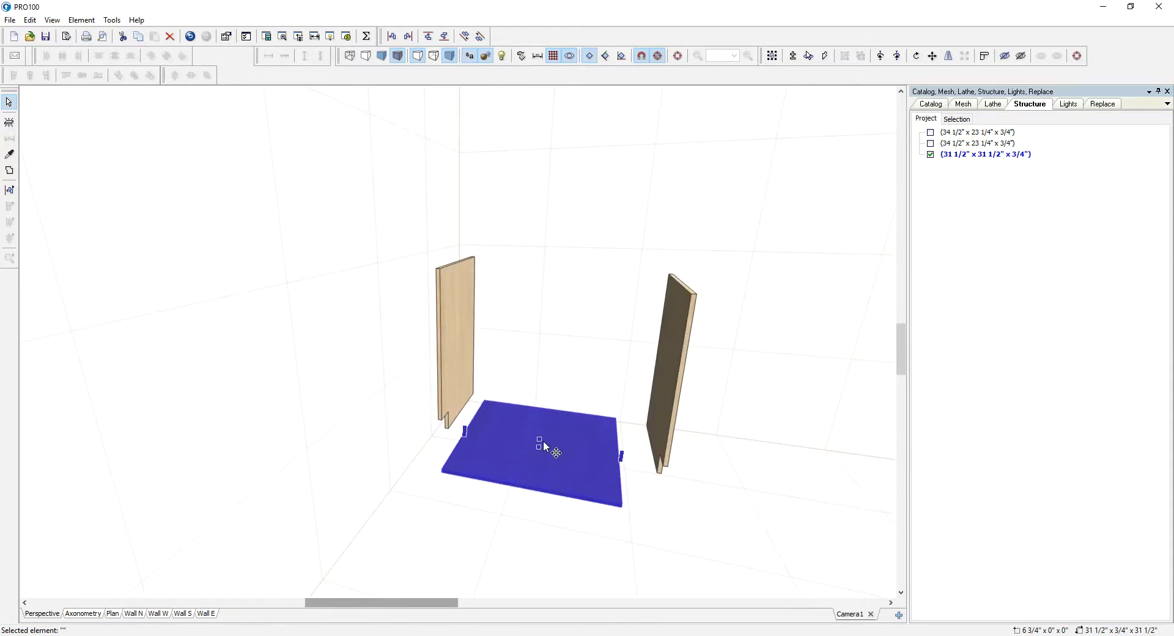
pyautogui.moveTo(566, 359)
pyautogui.mouseDown(button='middle')
pyautogui.moveTo(637, 367)
pyautogui.moveTo(564, 372)
pyautogui.mouseUp(button='middle')
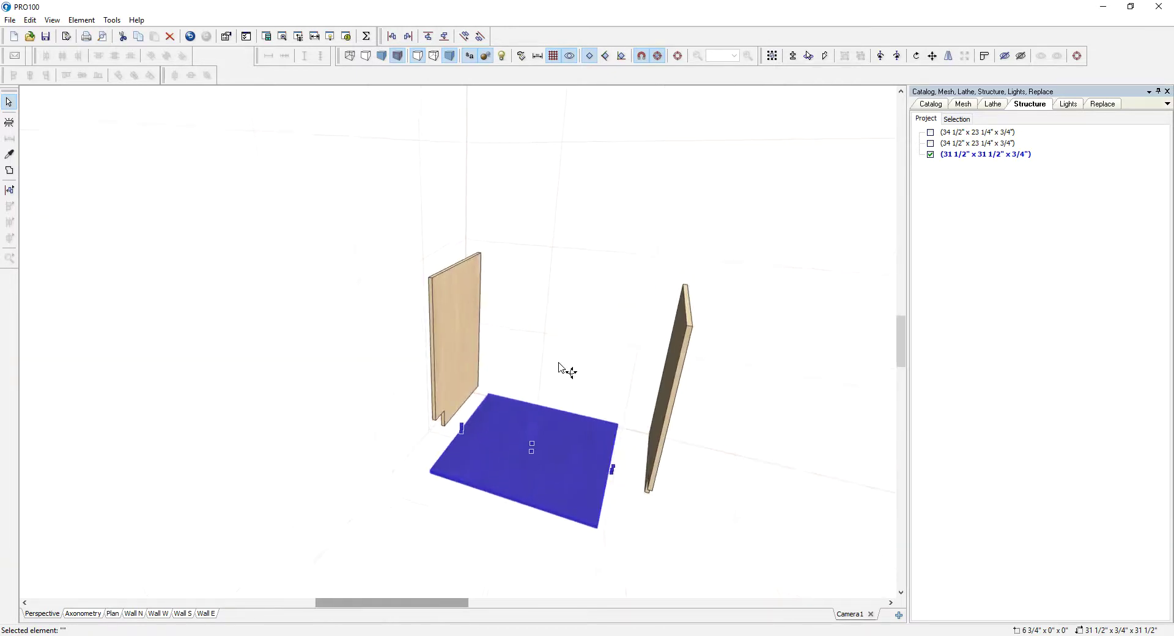
# Set the floor board's depth to 23.25" to match the side panels.
pyautogui.doubleClick(529, 444)
pyautogui.doubleClick(557, 318)
pyautogui.write('2')
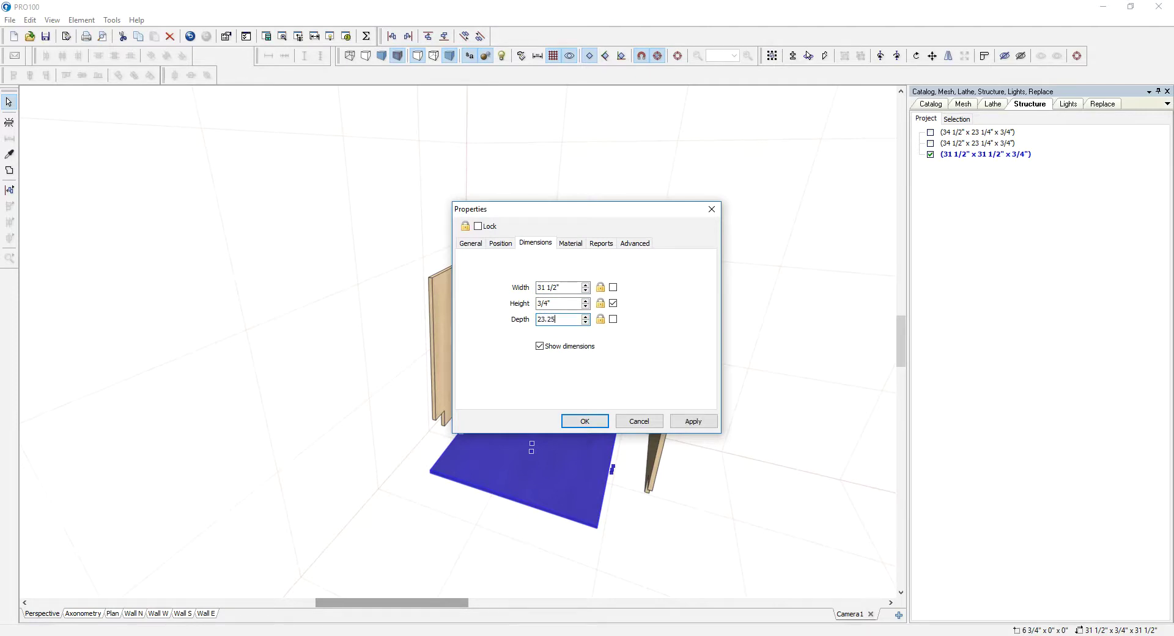
pyautogui.write('3.25')
pyautogui.click(692, 421)
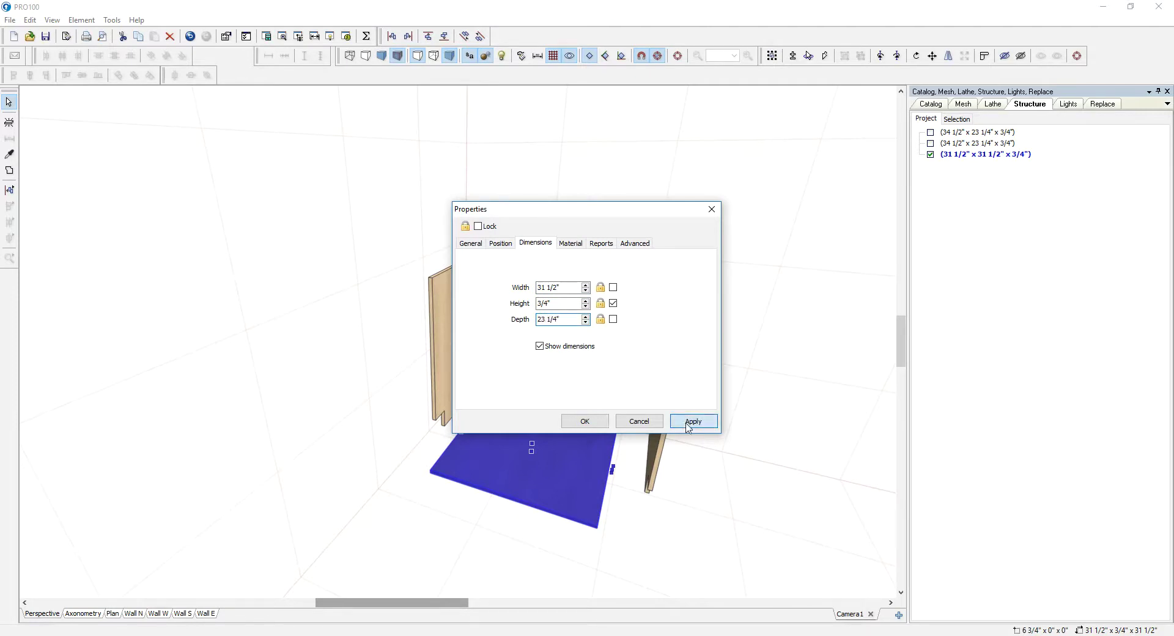
pyautogui.click(585, 421)
pyautogui.click(810, 416)
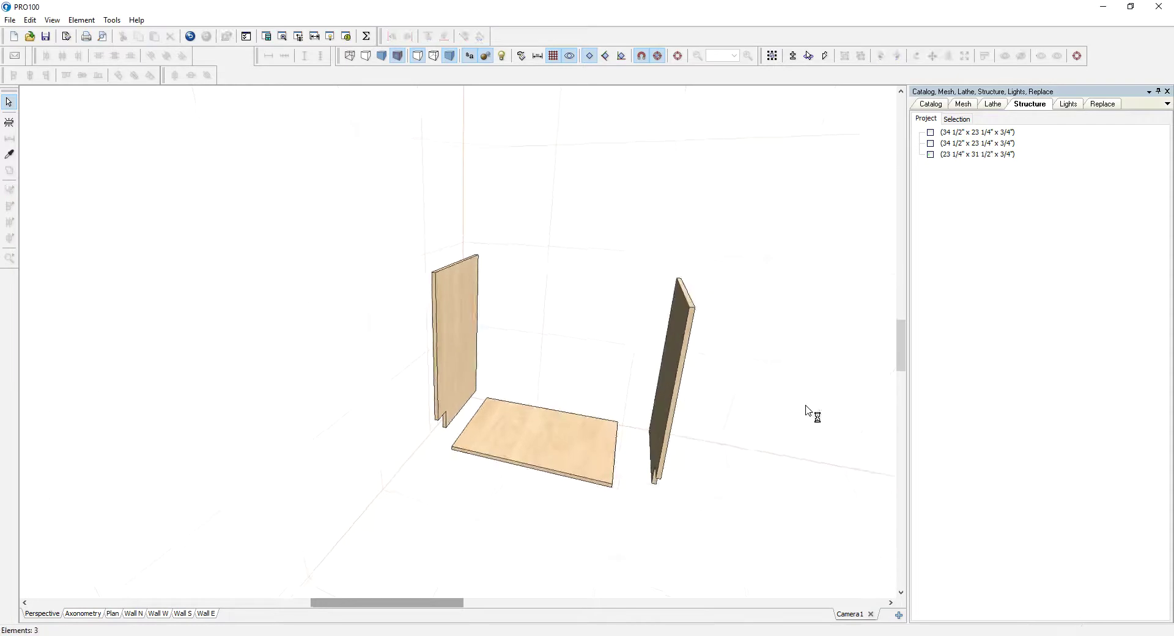
# Move the left side panel into the room's back corner and place the bottom board flush against its inner face.
pyautogui.moveTo(494, 417); pyautogui.dragTo(574, 479)
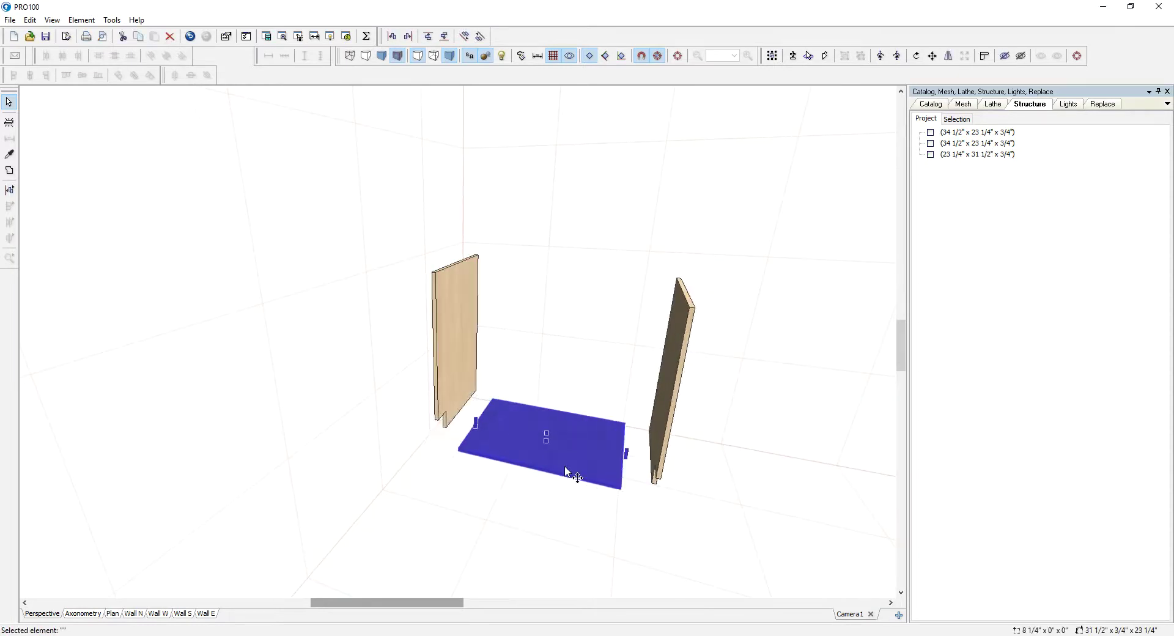
pyautogui.moveTo(450, 355); pyautogui.dragTo(350, 423)
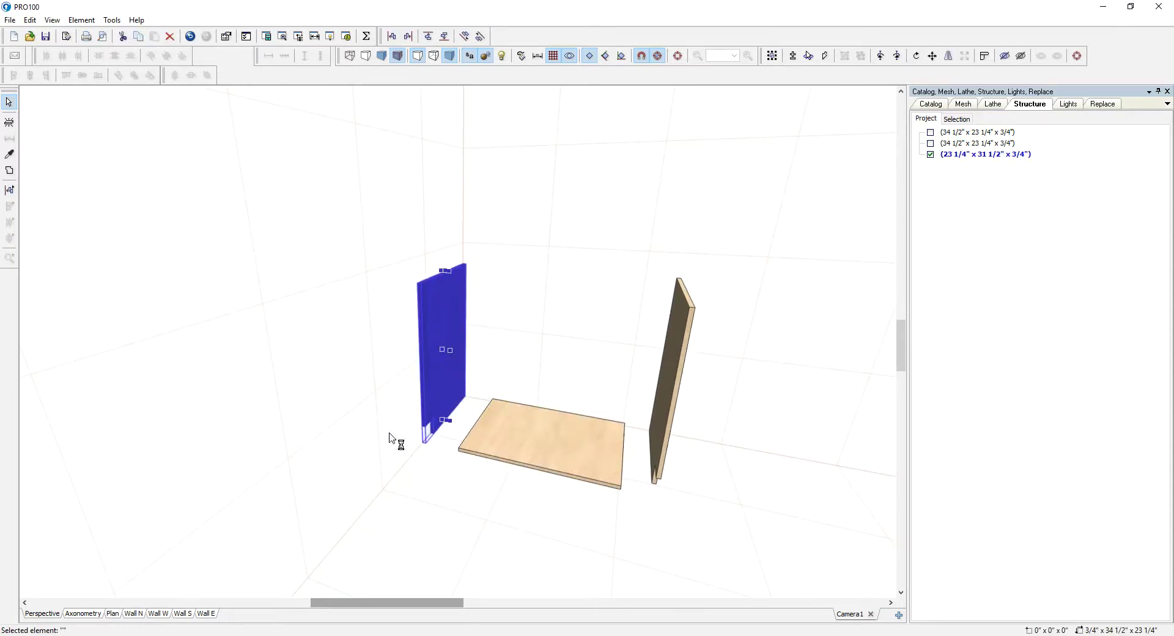
pyautogui.moveTo(473, 441); pyautogui.dragTo(440, 434)
pyautogui.click(438, 487)
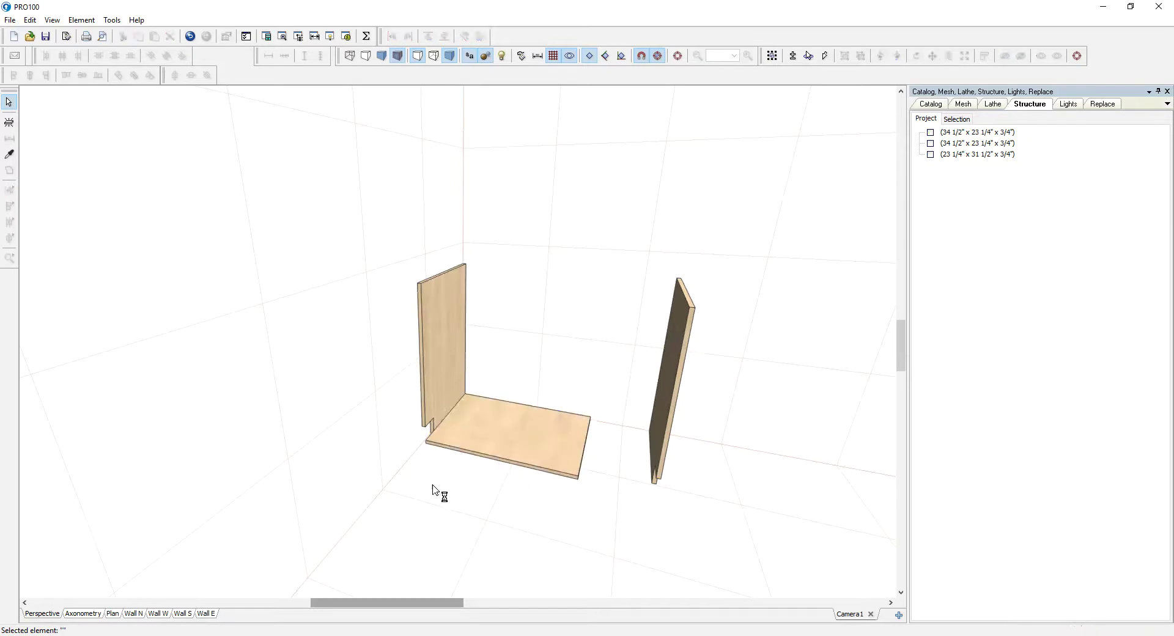
# Raise the bottom board to 4" above the floor and inspect its fit against the left side panel.
pyautogui.click(464, 449)
pyautogui.doubleClick(463, 449)
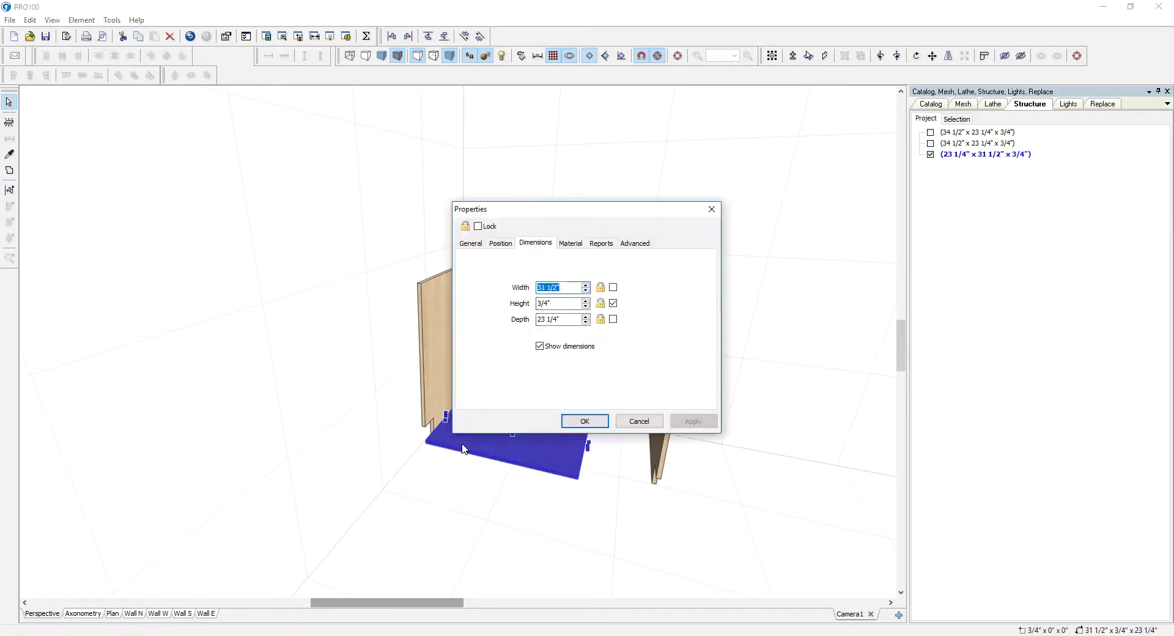
pyautogui.click(501, 243)
pyautogui.press('Tab')
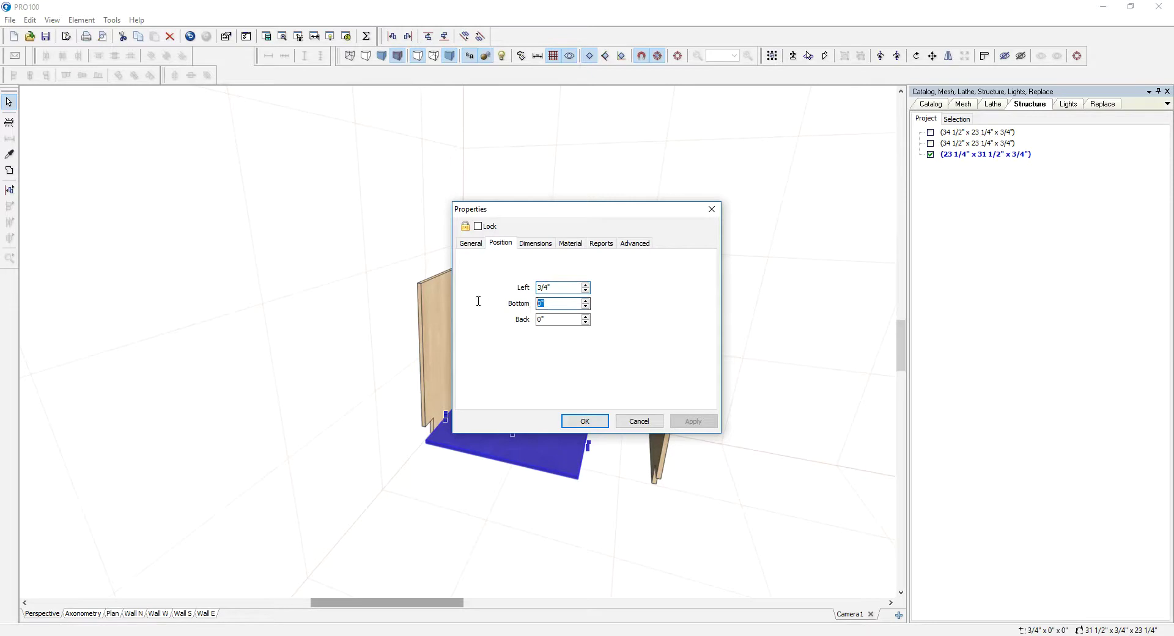
pyautogui.write('4')
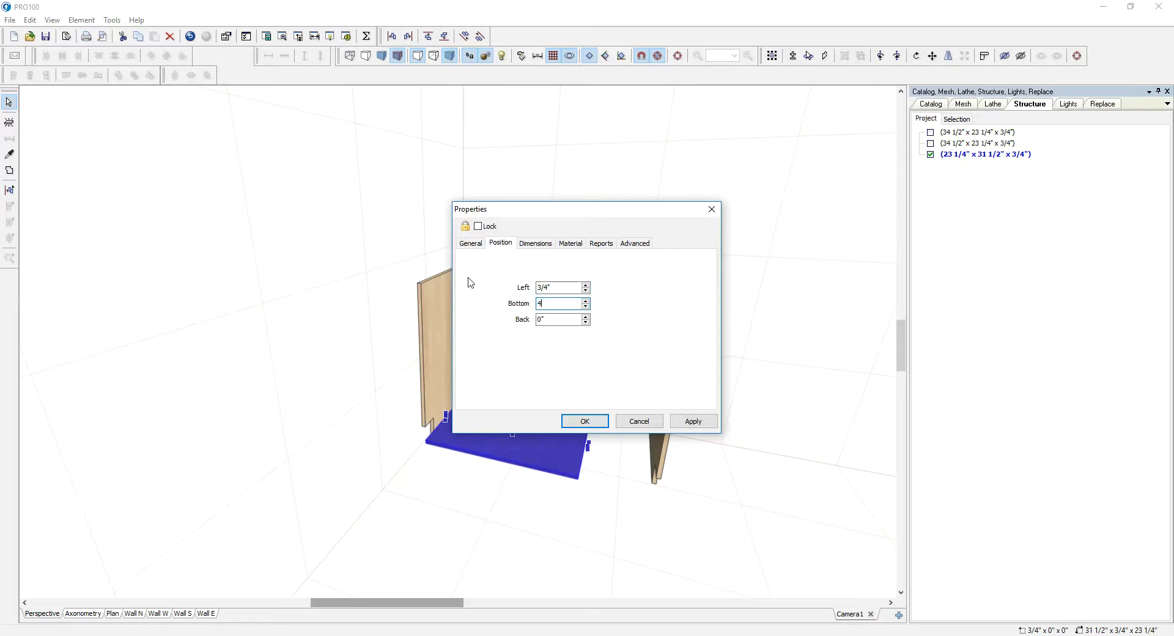
pyautogui.click(589, 423)
pyautogui.moveTo(782, 444); pyautogui.dragTo(807, 419)
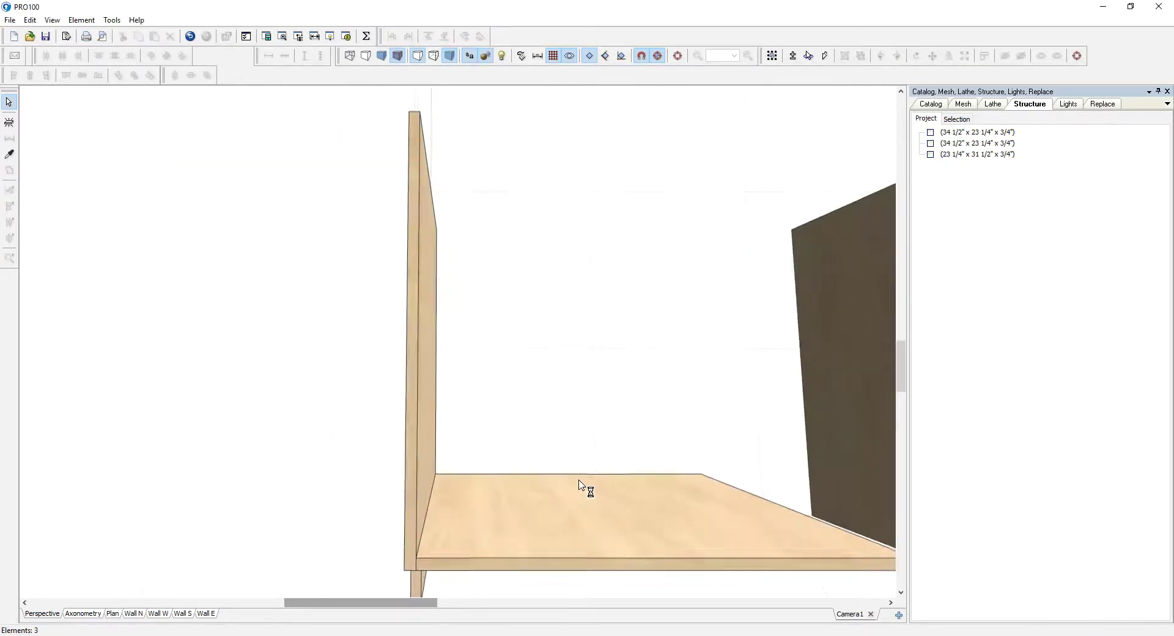
pyautogui.click(584, 603)
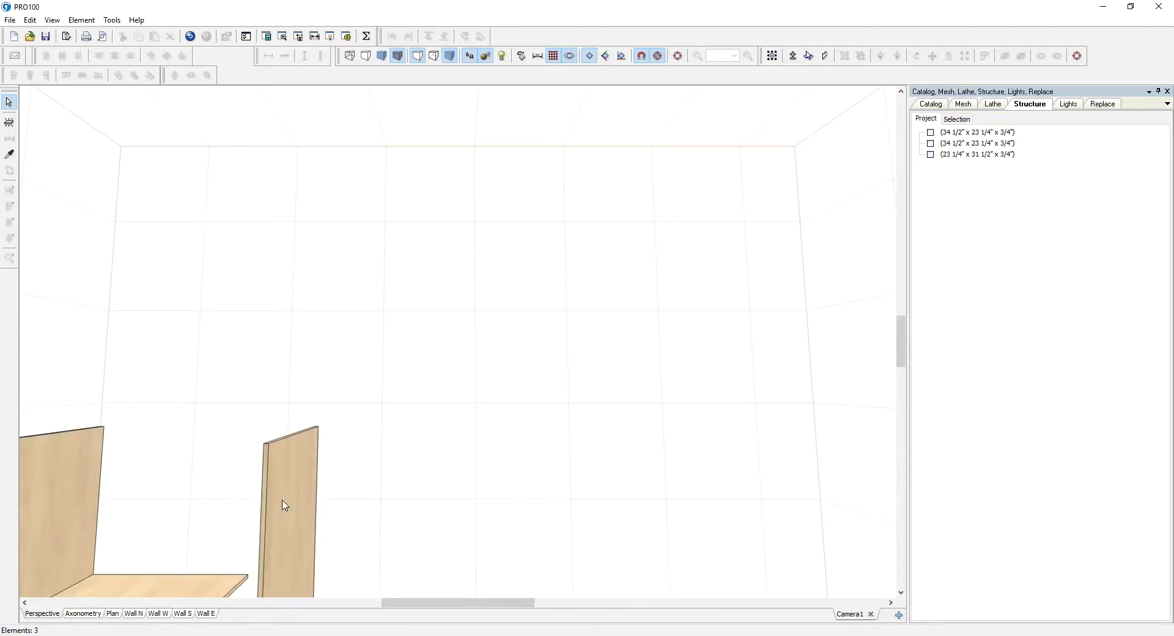
# Move the right side panel flush against the free end of the raised bottom board.
pyautogui.click(285, 505)
pyautogui.scroll(-5, 646, 304)
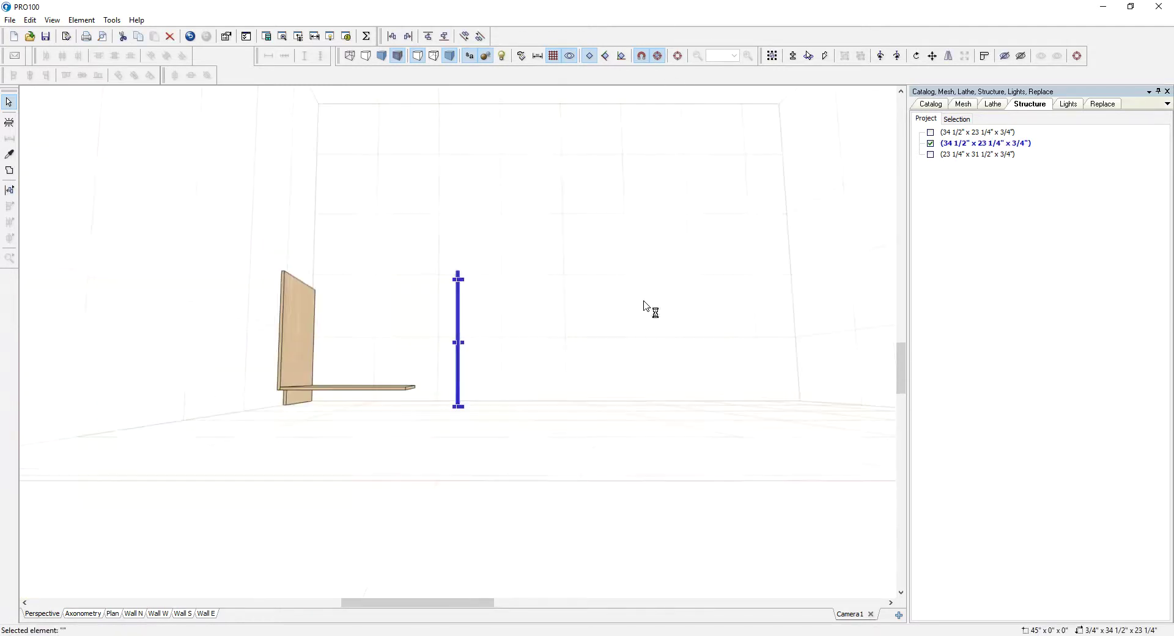
pyautogui.moveTo(421, 463); pyautogui.dragTo(457, 358, button='middle')
pyautogui.scroll(2, 520, 458)
pyautogui.click(587, 466)
pyautogui.moveTo(456, 353); pyautogui.dragTo(283, 296)
pyautogui.click(499, 374)
pyautogui.moveTo(500, 375); pyautogui.dragTo(529, 341, button='middle')
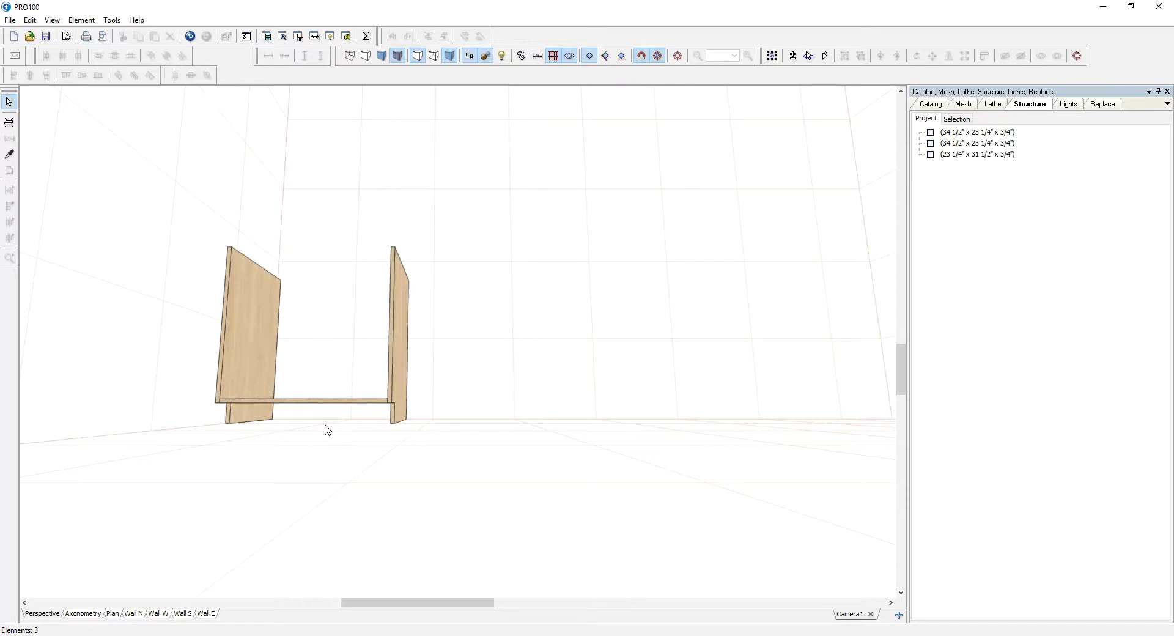
pyautogui.moveTo(324, 458)
pyautogui.mouseDown(button='middle')
pyautogui.moveTo(385, 443)
pyautogui.moveTo(330, 479)
pyautogui.mouseUp(button='middle')
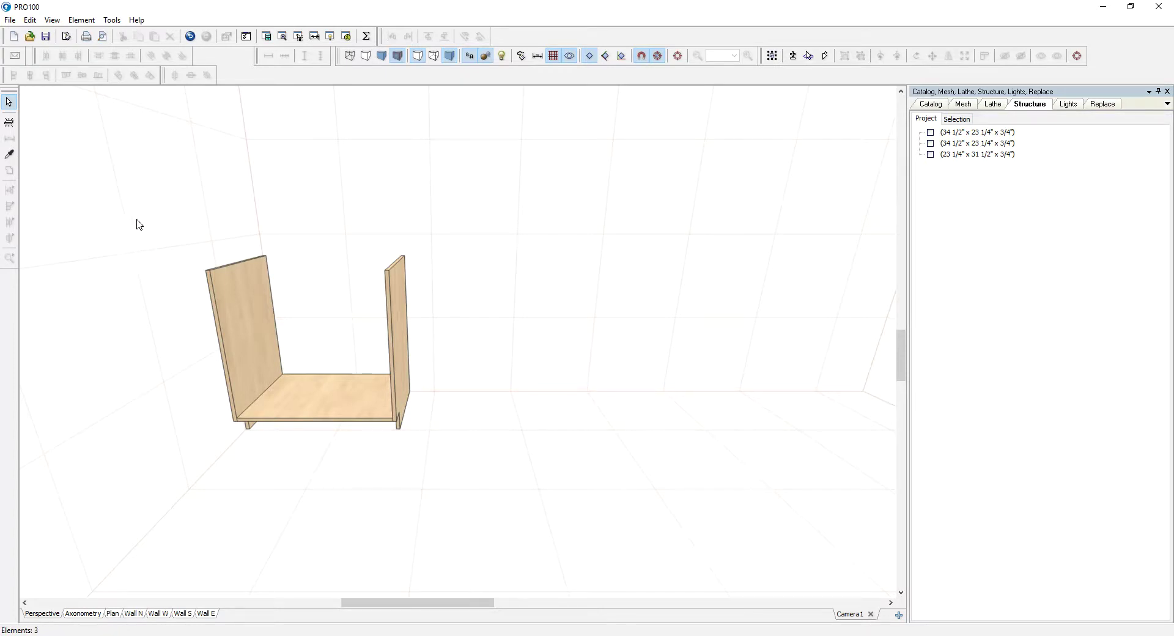
# Add a vertical 3/4" thick rectangular board, about 31 1/2" by 31 1/2", against the back wall beside the cabinet.
pyautogui.click(9, 122)
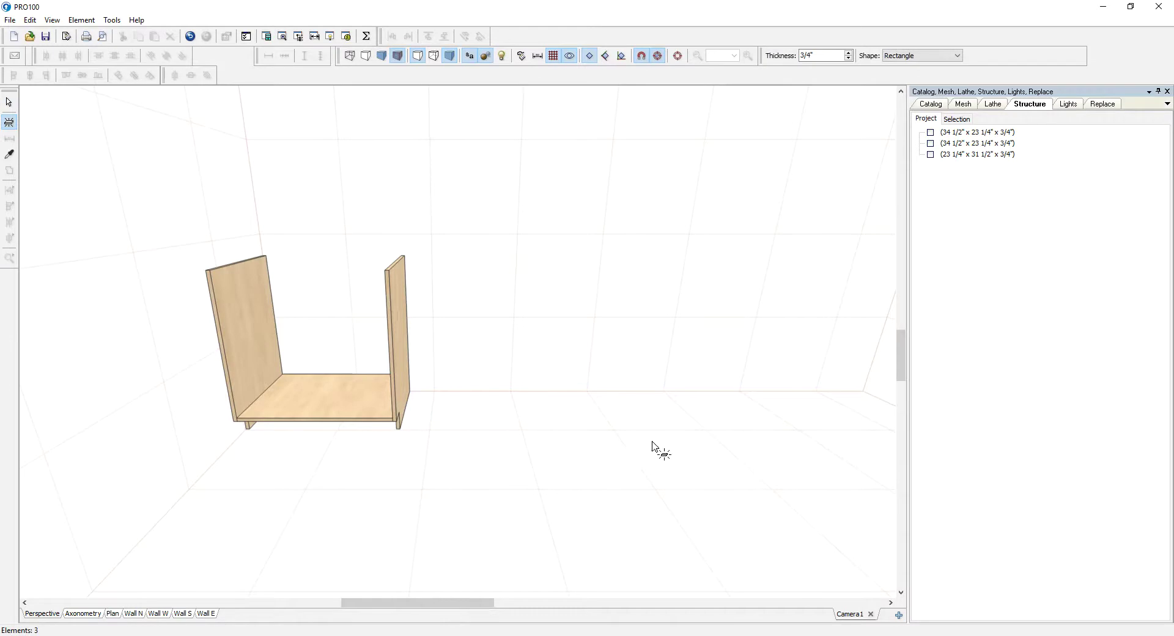
pyautogui.click(567, 356)
pyautogui.moveTo(564, 353); pyautogui.dragTo(531, 504)
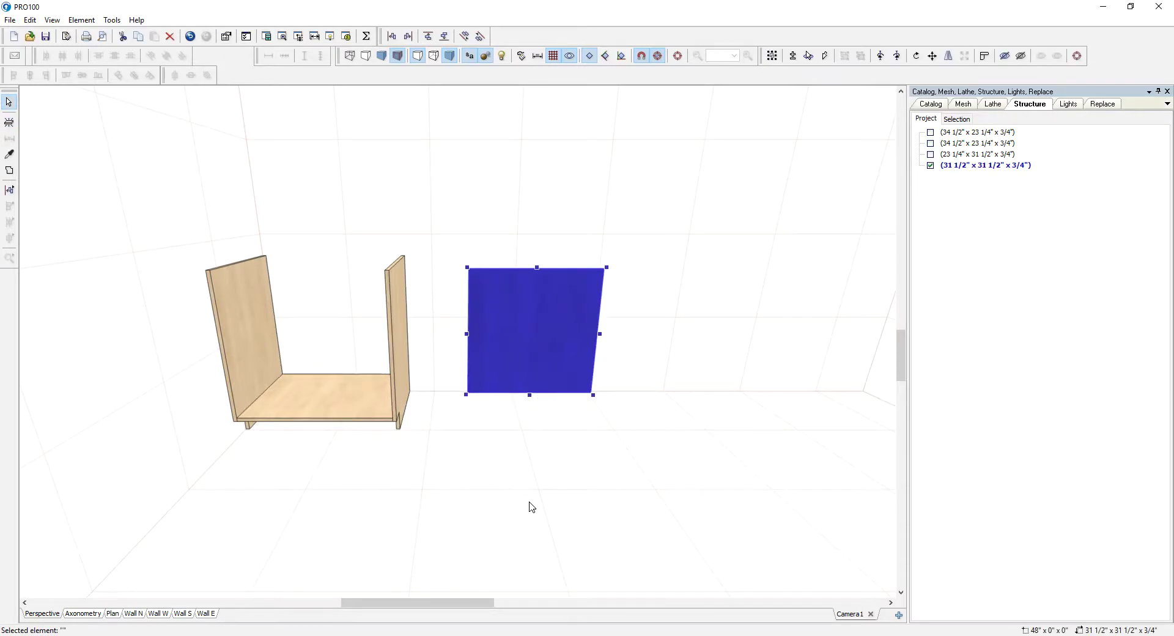
# Set the new back board's depth to 5/8".
pyautogui.doubleClick(491, 348)
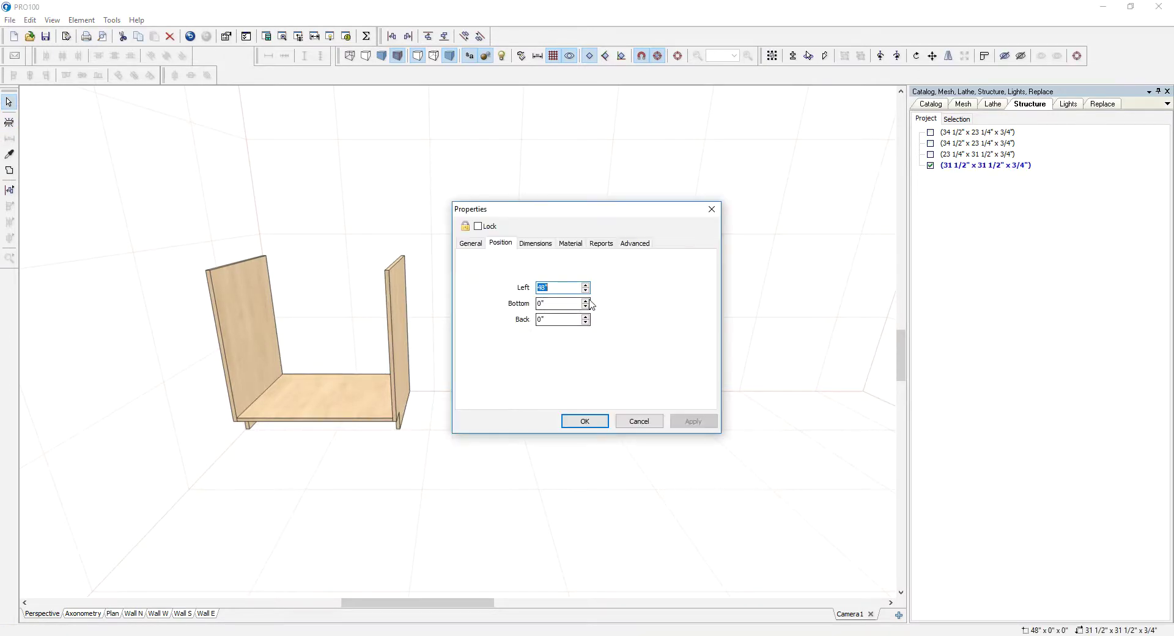
pyautogui.click(536, 242)
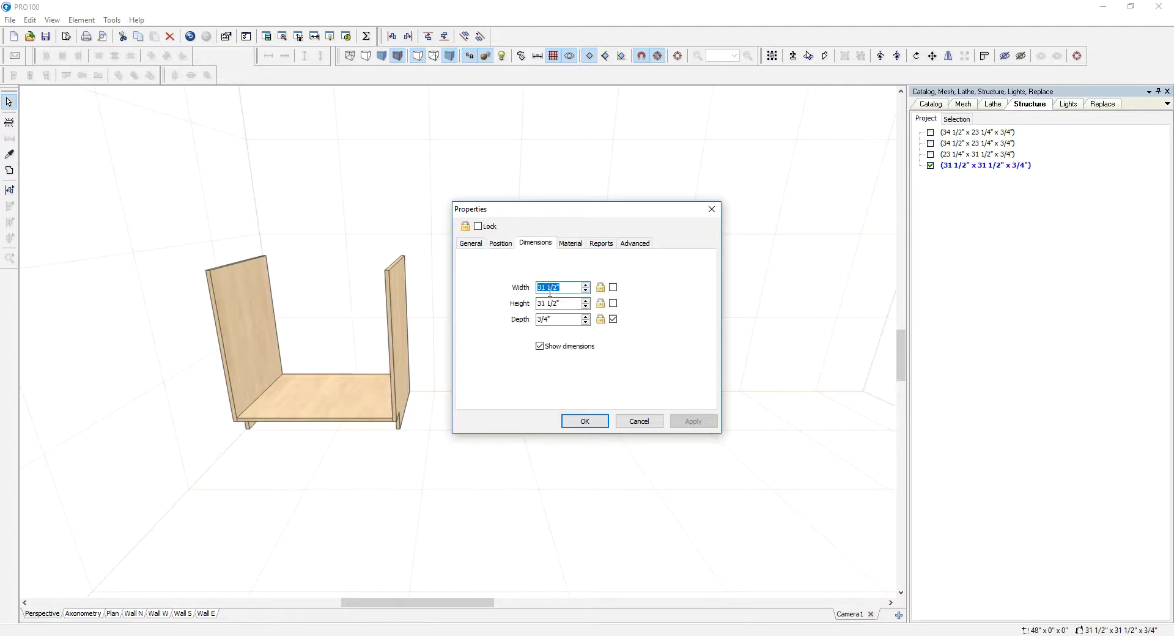
pyautogui.press('Tab')
pyautogui.press('Tab')
pyautogui.write('5')
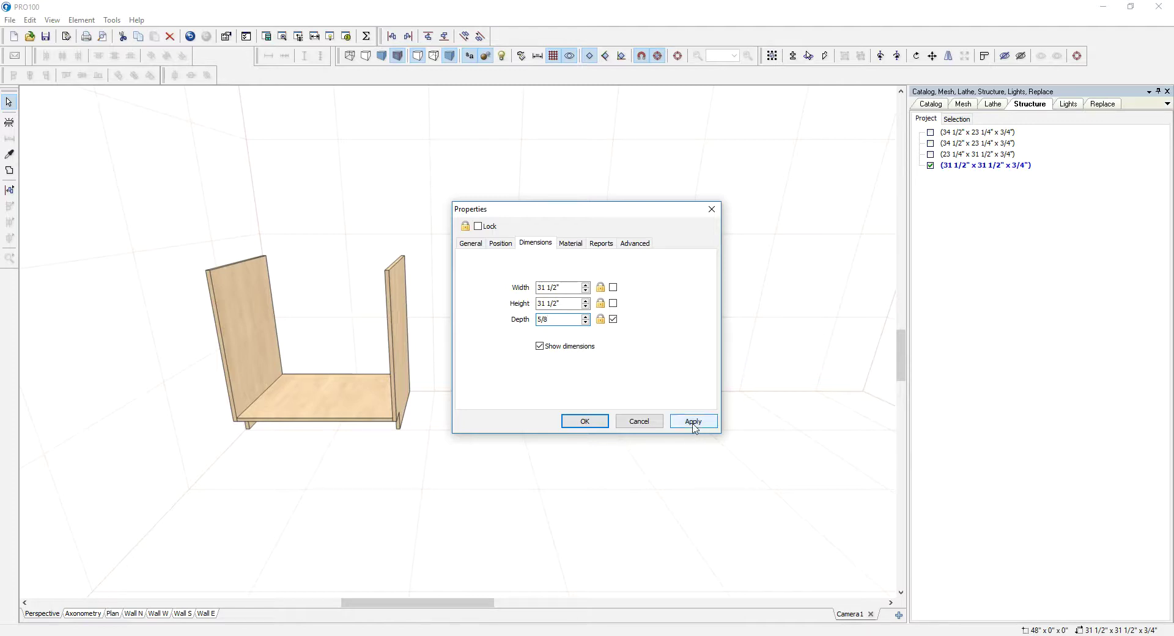
pyautogui.click(604, 423)
pyautogui.click(620, 395)
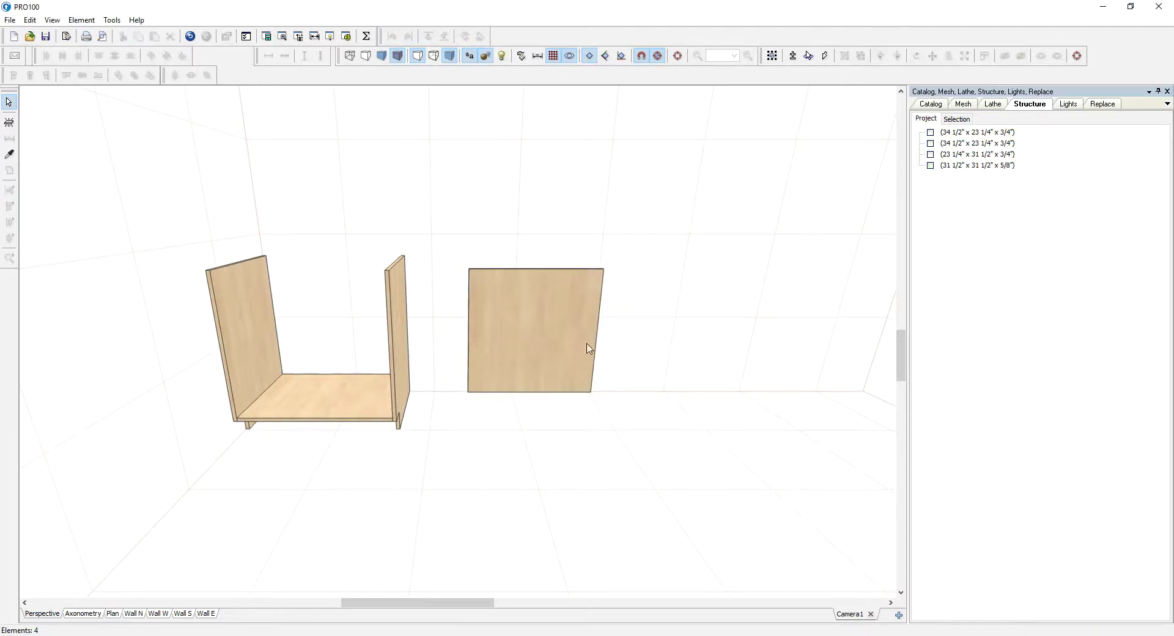
# Set the back board's height to 34.5".
pyautogui.doubleClick(549, 324)
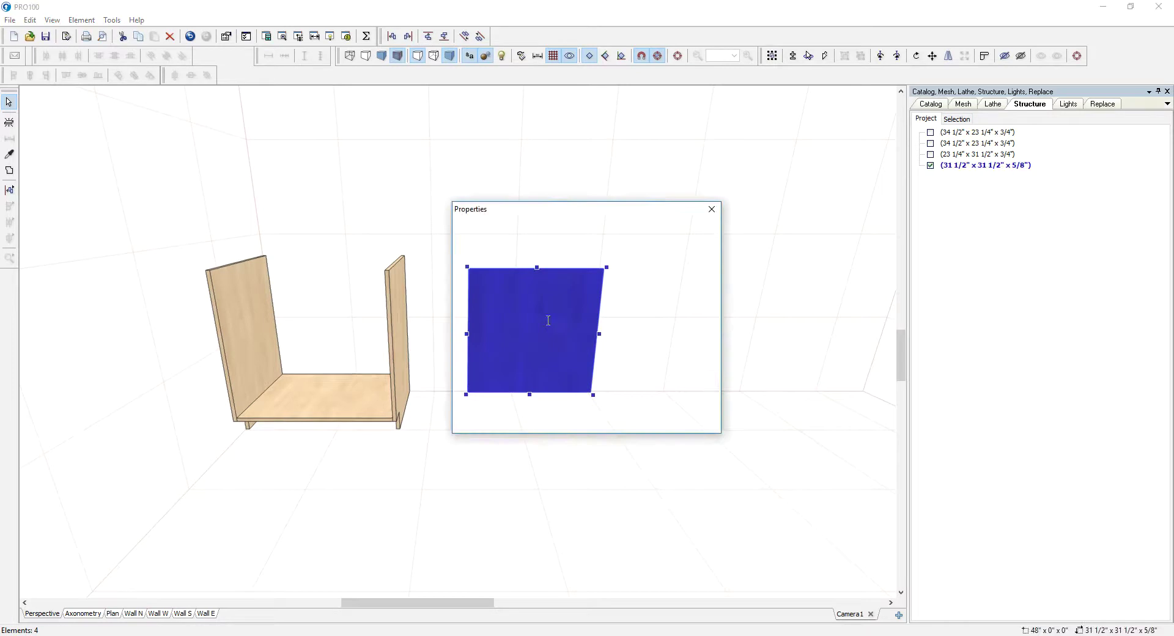
pyautogui.press('Tab')
pyautogui.write('34.5')
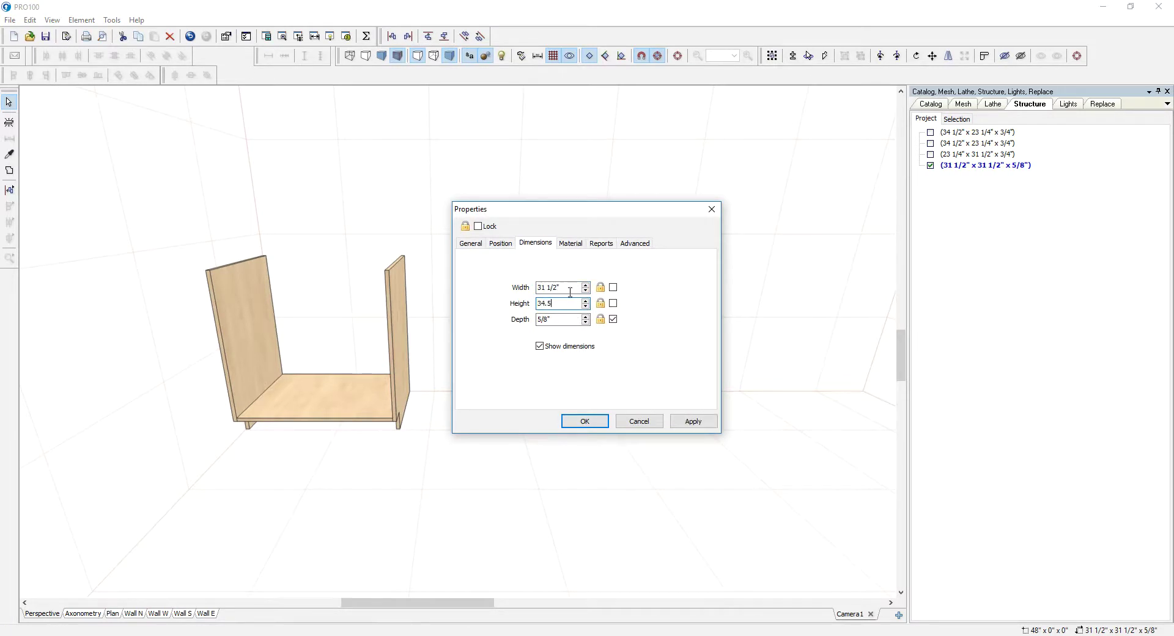
pyautogui.press('Return')
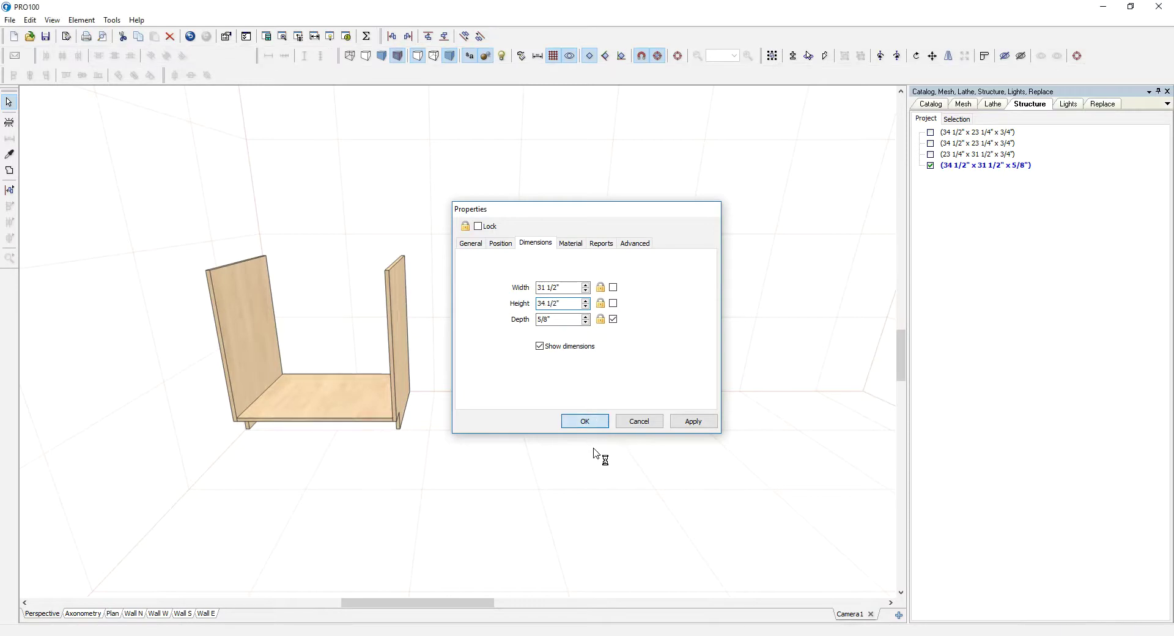
pyautogui.moveTo(585, 454); pyautogui.dragTo(309, 394, button='right')
pyautogui.press('shift')
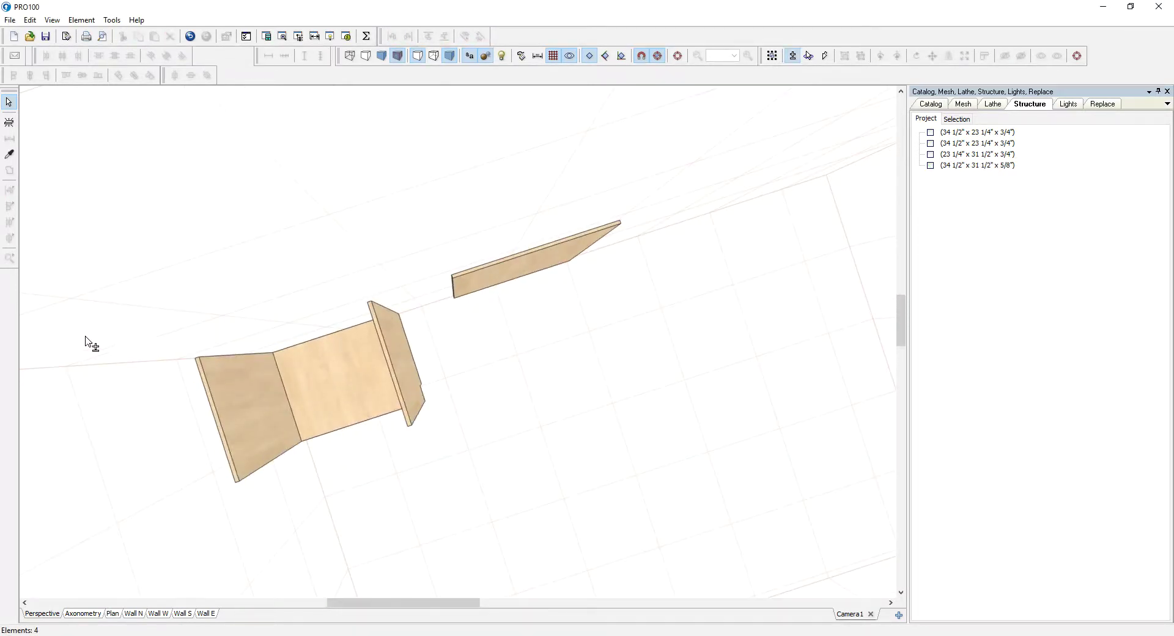
pyautogui.keyDown('shift'); pyautogui.moveTo(84, 336); pyautogui.dragTo(478, 428); pyautogui.keyUp('shift')
pyautogui.moveTo(477, 427); pyautogui.dragTo(372, 398, button='right')
pyautogui.press('shift')
pyautogui.keyDown('shift'); pyautogui.click(371, 398); pyautogui.keyUp('shift')
pyautogui.keyDown('shift'); pyautogui.click(405, 367); pyautogui.keyUp('shift')
pyautogui.keyDown('shift'); pyautogui.click(238, 383); pyautogui.keyUp('shift')
pyautogui.click(488, 506)
# Move both side panels and the bottom board together away from the wall, and slide the back panel into the corner behind them.
pyautogui.click(310, 412)
pyautogui.press('shift')
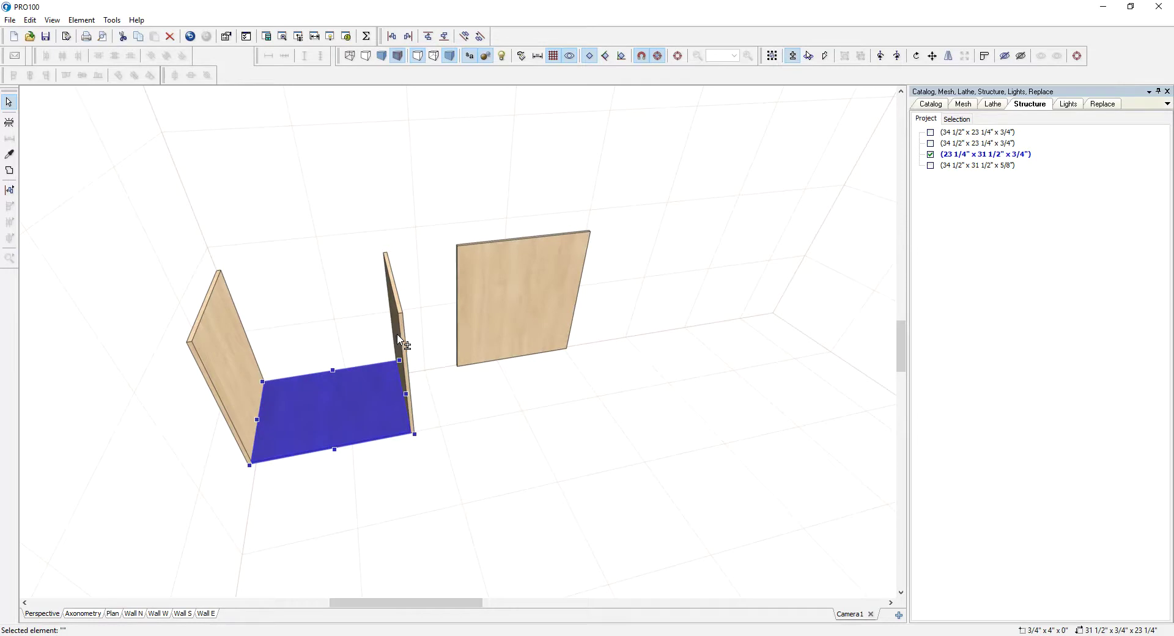
pyautogui.keyDown('shift'); pyautogui.click(398, 354); pyautogui.keyUp('shift')
pyautogui.keyDown('shift'); pyautogui.click(244, 370); pyautogui.keyUp('shift')
pyautogui.moveTo(529, 458); pyautogui.dragTo(538, 543, button='right')
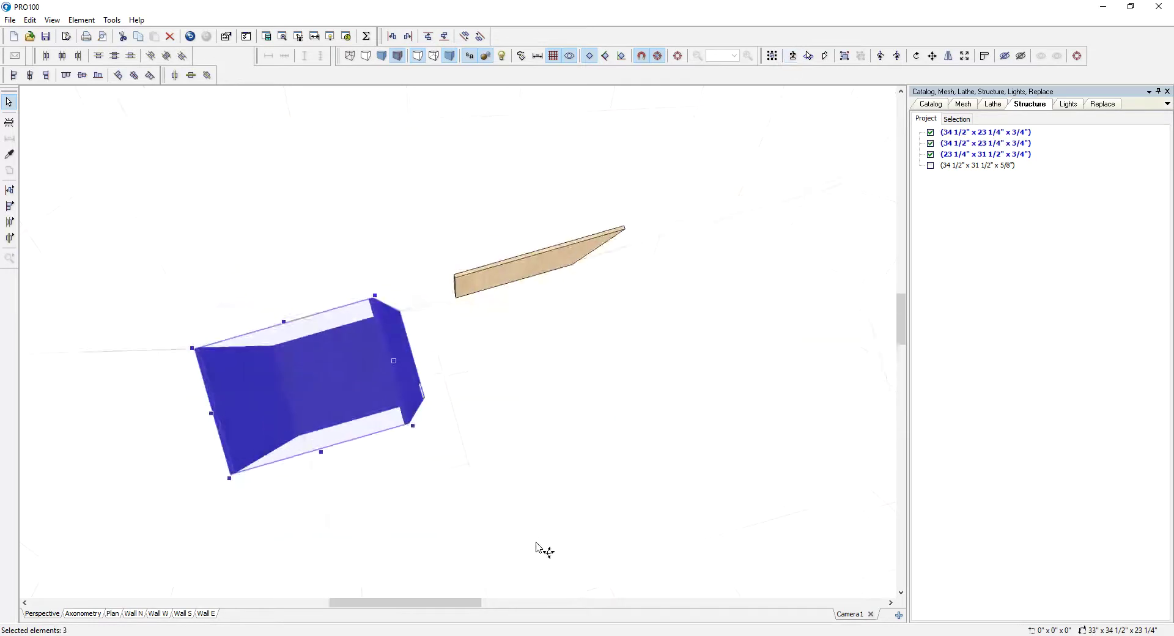
pyautogui.moveTo(343, 409); pyautogui.dragTo(359, 383)
pyautogui.moveTo(490, 280); pyautogui.dragTo(120, 296)
pyautogui.moveTo(487, 325); pyautogui.dragTo(481, 295, button='right')
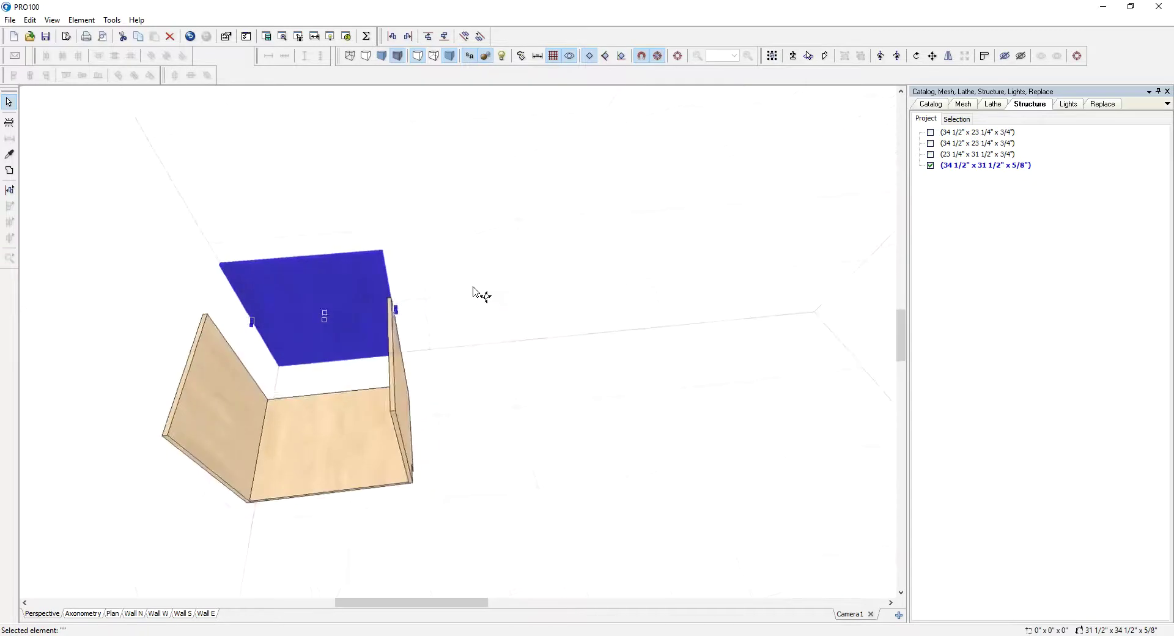
# Push both side panels and the bottom board together back against the front face of the back panel.
pyautogui.keyDown('shift'); pyautogui.click(275, 424); pyautogui.keyUp('shift')
pyautogui.keyDown('shift'); pyautogui.click(241, 420); pyautogui.keyUp('shift')
pyautogui.click(350, 437)
pyautogui.keyDown('shift'); pyautogui.click(257, 421); pyautogui.keyUp('shift')
pyautogui.keyDown('shift'); pyautogui.click(398, 407); pyautogui.keyUp('shift')
pyautogui.moveTo(336, 454); pyautogui.dragTo(276, 342)
pyautogui.click(456, 328)
pyautogui.moveTo(456, 327); pyautogui.dragTo(485, 279, button='right')
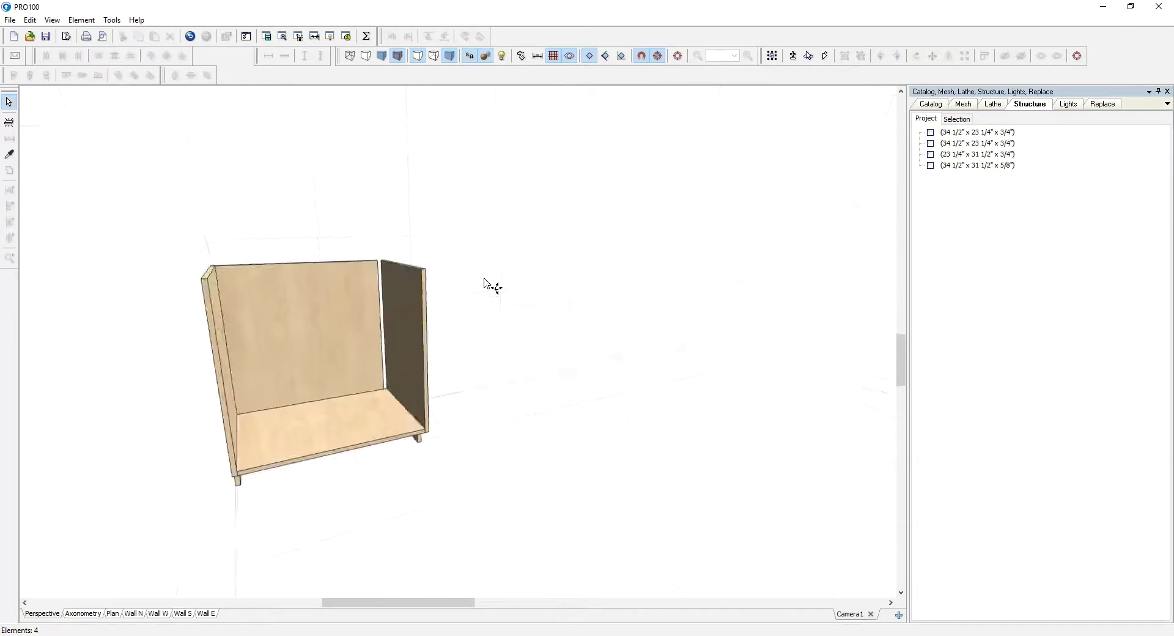
# Align the right edge of the back panel with the outer face of the right side panel.
pyautogui.scroll(3, 484, 280)
pyautogui.click(340, 306)
pyautogui.moveTo(341, 301); pyautogui.dragTo(379, 294, button='right')
pyautogui.keyDown('shift'); pyautogui.click(381, 295); pyautogui.keyUp('shift')
pyautogui.click(46, 75)
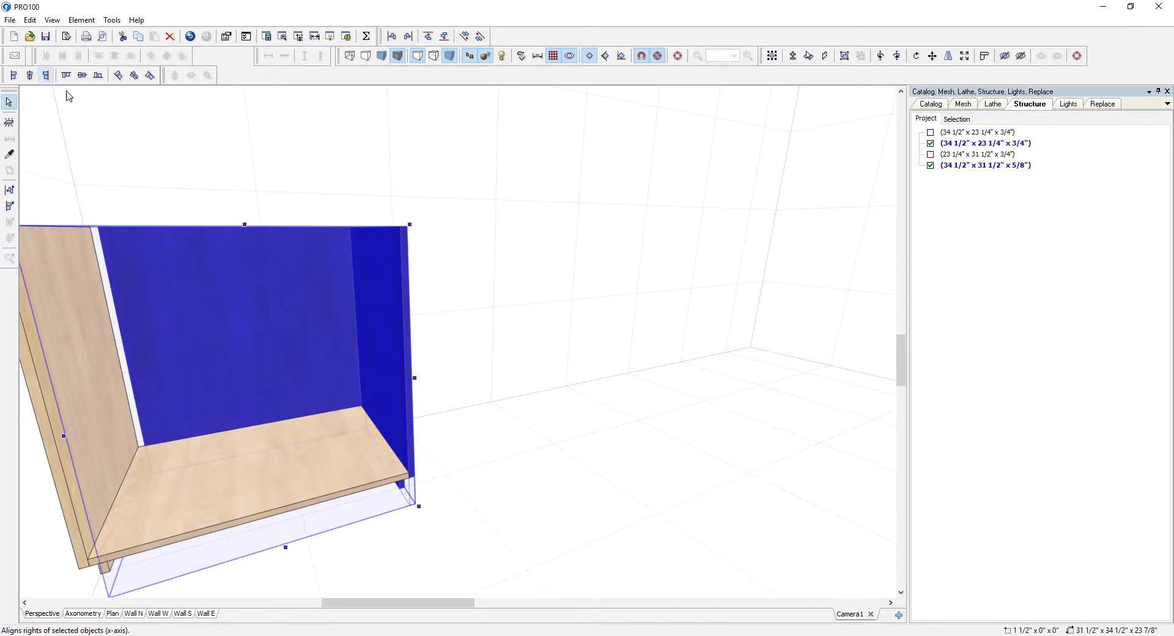
# Stretch the back panel's left edge to the left side panel's outer face, making it 33" wide.
pyautogui.click(296, 304)
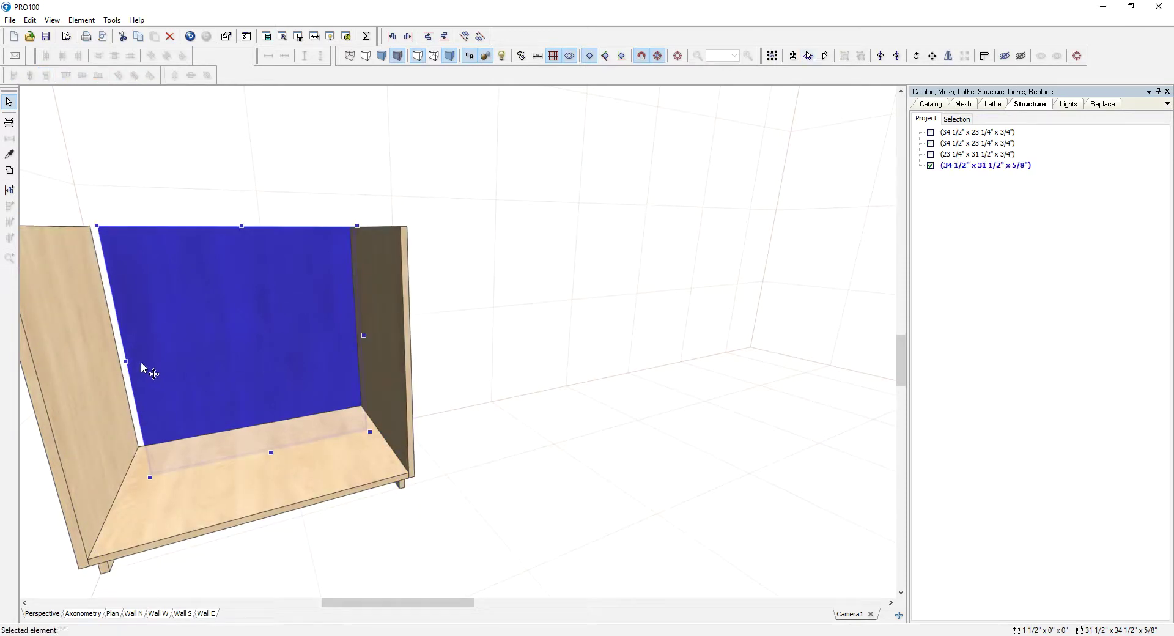
pyautogui.moveTo(127, 363); pyautogui.dragTo(84, 365)
pyautogui.moveTo(491, 359); pyautogui.dragTo(450, 419)
pyautogui.moveTo(404, 609); pyautogui.dragTo(488, 534)
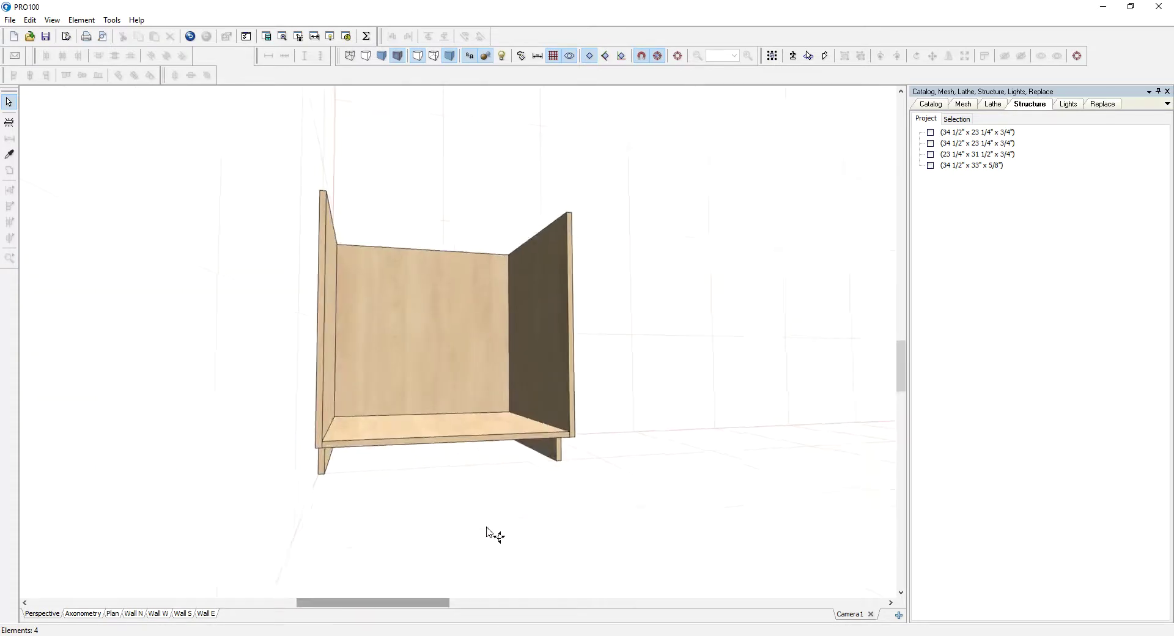
# Add a vertical 3/4" thick rectangular board, about 22 1/2" wide and 3" high, and move it beneath the cabinet's bottom board.
pyautogui.click(9, 122)
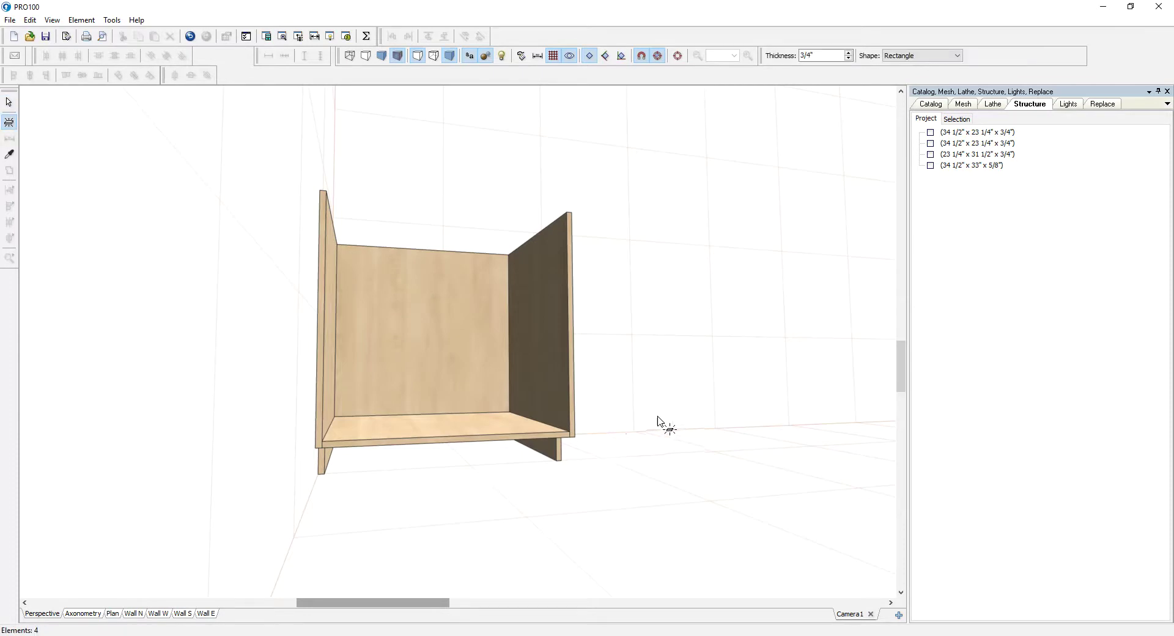
pyautogui.click(681, 401)
pyautogui.moveTo(678, 279); pyautogui.dragTo(713, 428)
pyautogui.moveTo(718, 457); pyautogui.dragTo(692, 514, button='right')
pyautogui.moveTo(676, 366); pyautogui.dragTo(656, 427)
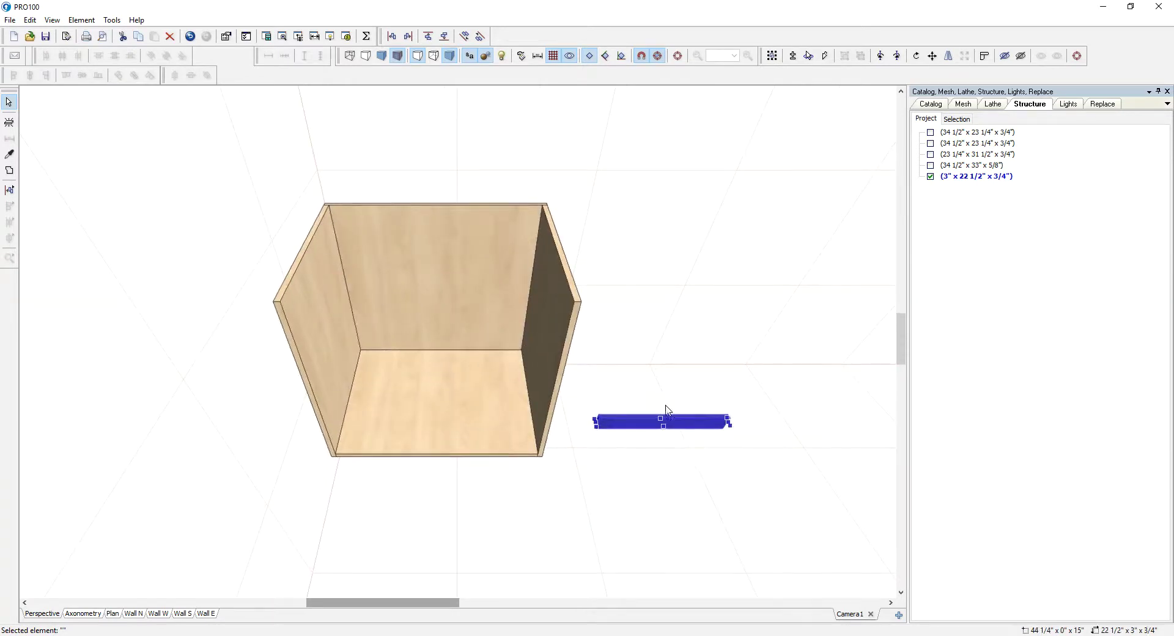
pyautogui.moveTo(664, 455); pyautogui.dragTo(658, 423, button='right')
pyautogui.moveTo(666, 446); pyautogui.dragTo(420, 463)
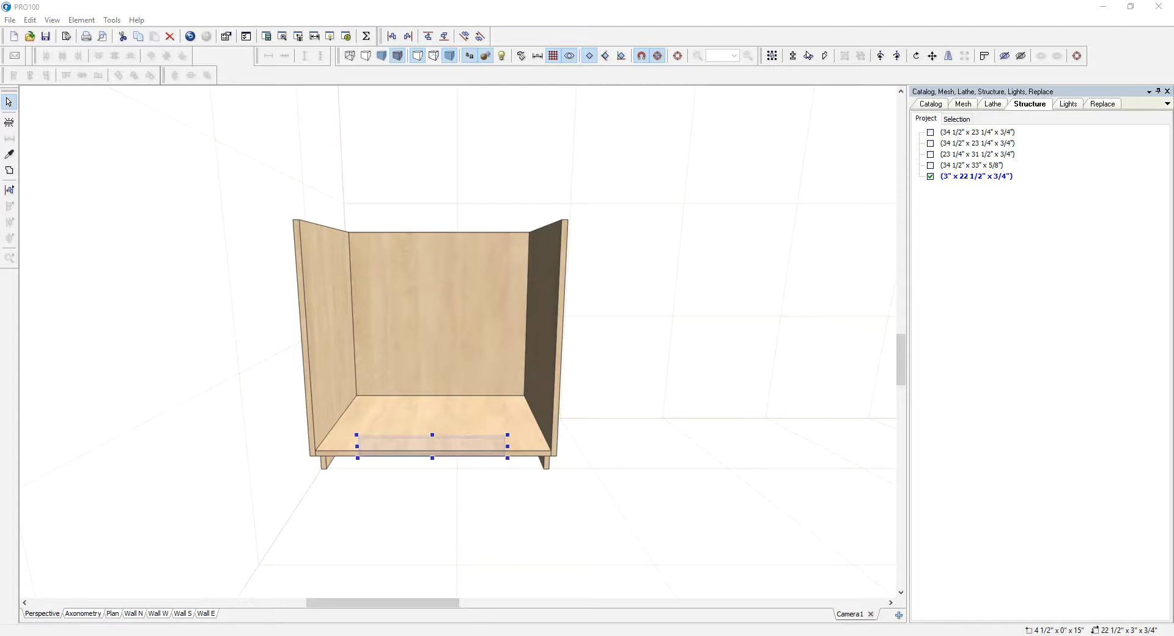
# Set the toe-kick board's back position to 19 1/8".
pyautogui.moveTo(404, 527); pyautogui.dragTo(421, 470, button='middle')
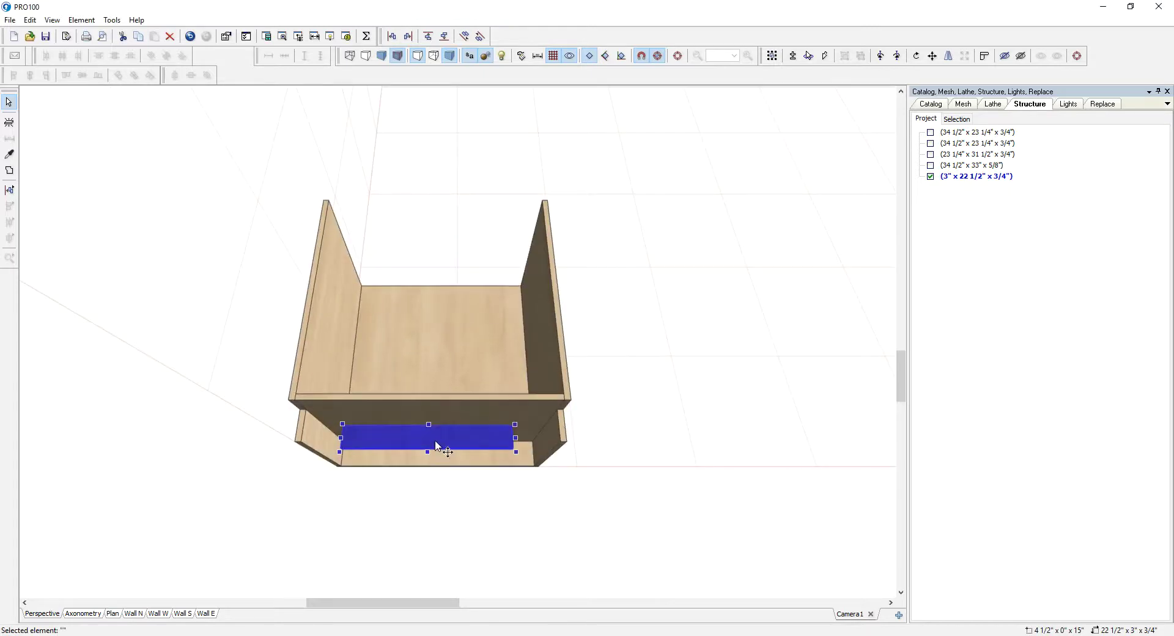
pyautogui.doubleClick(437, 445)
pyautogui.click(500, 242)
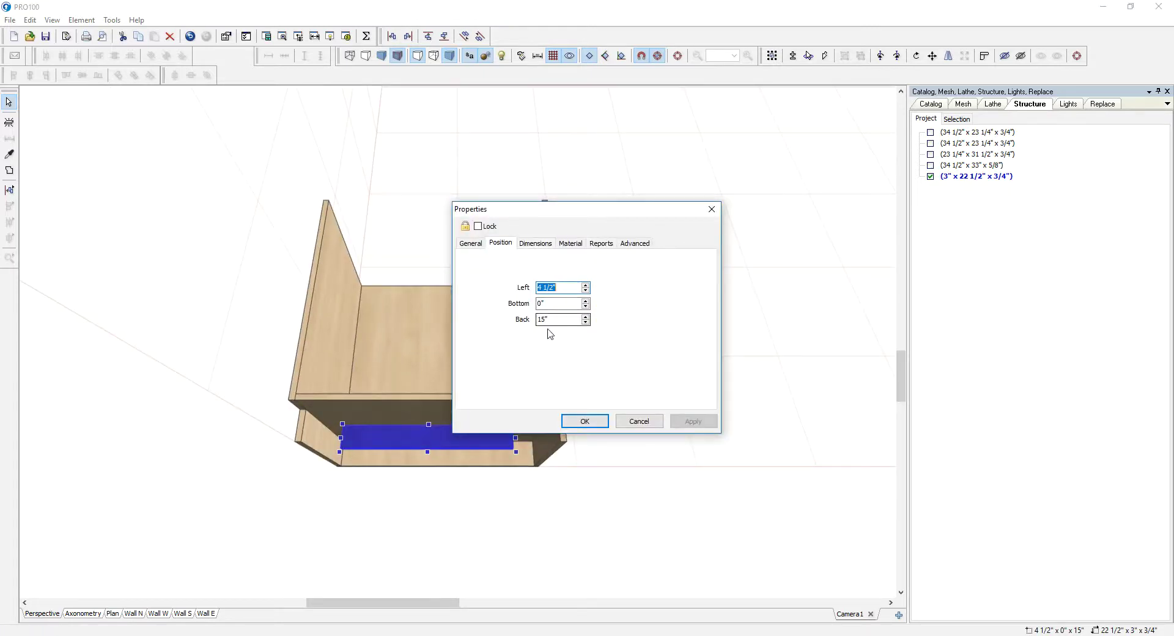
pyautogui.doubleClick(550, 319)
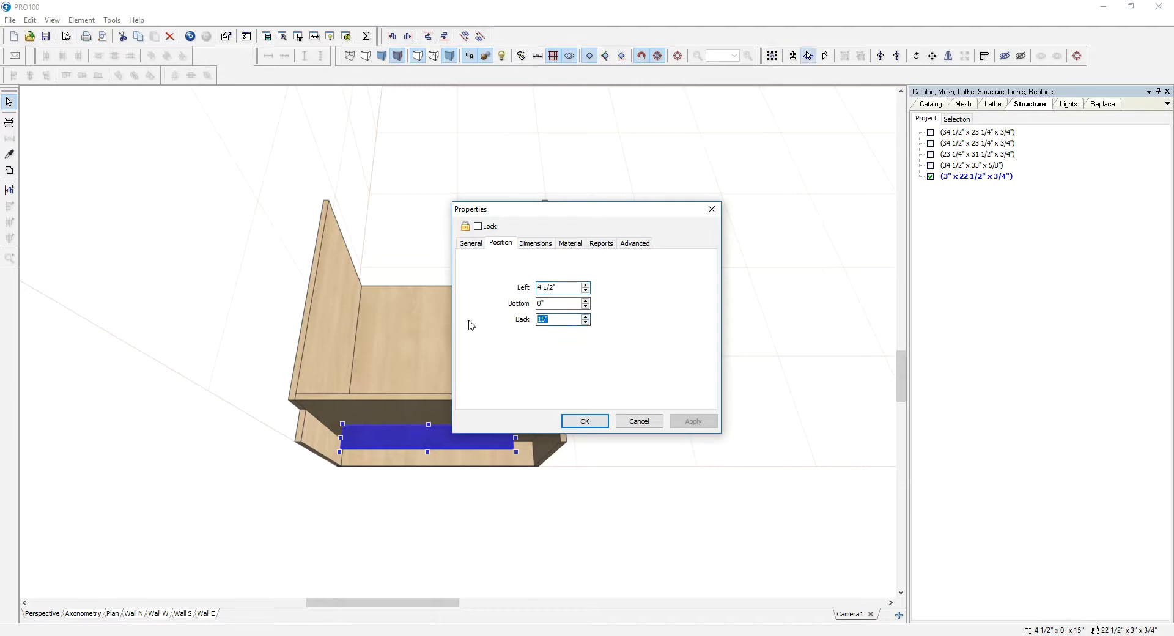
pyautogui.write('19 1/8')
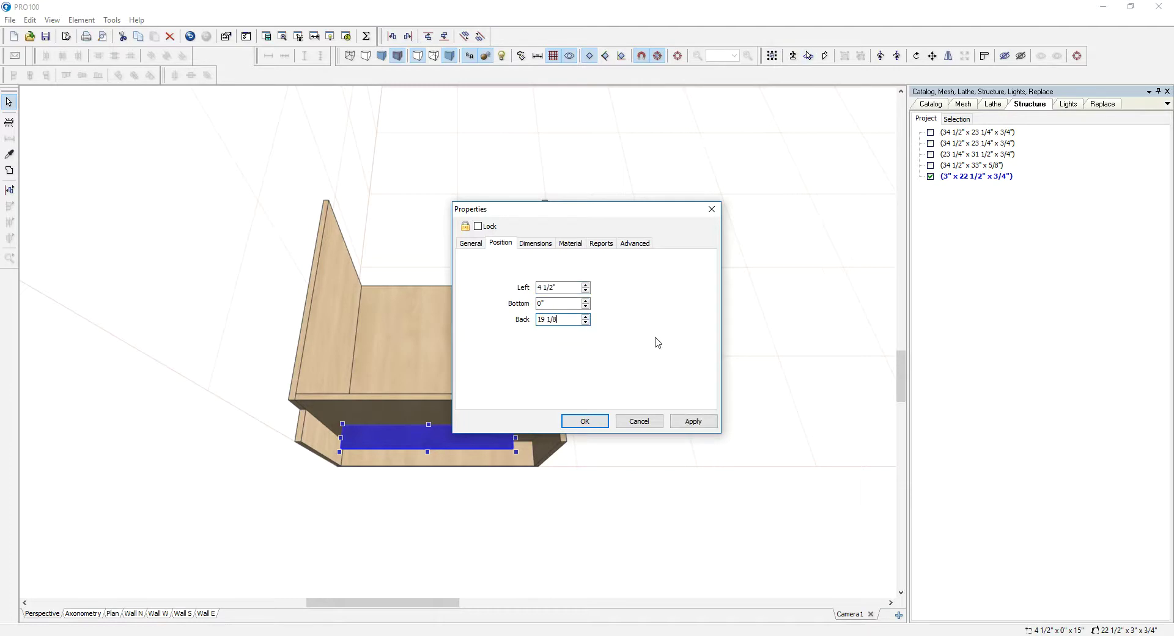
pyautogui.click(598, 424)
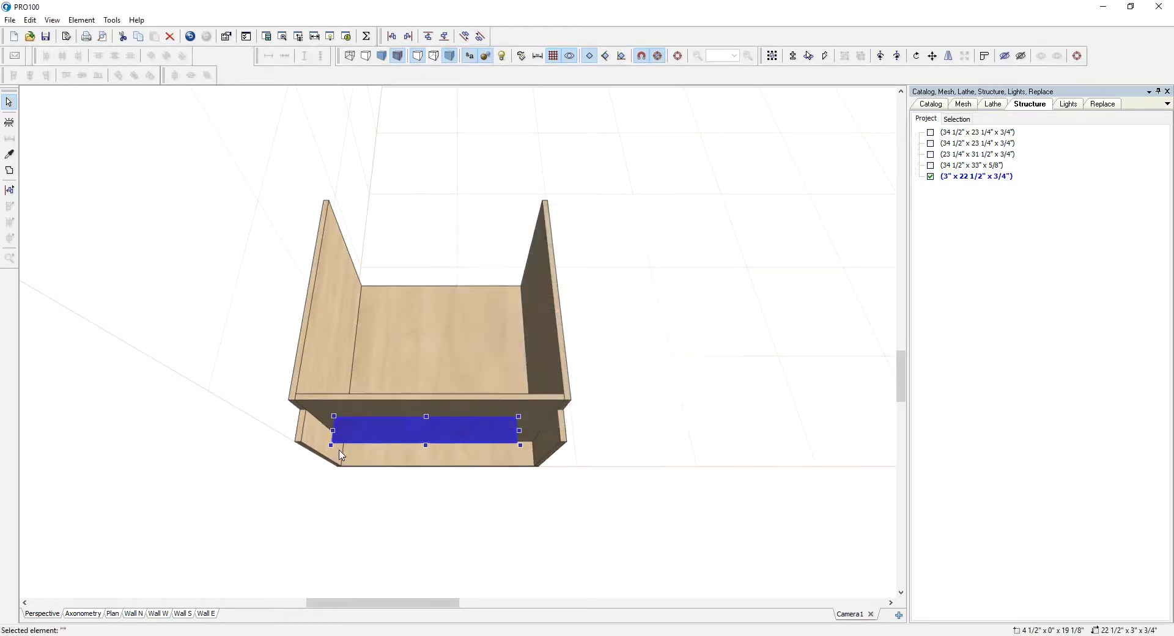
# Stretch the toe-kick board to 31 1/2" wide between the side panels and 4" high up to the bottom board.
pyautogui.moveTo(334, 432); pyautogui.dragTo(251, 433)
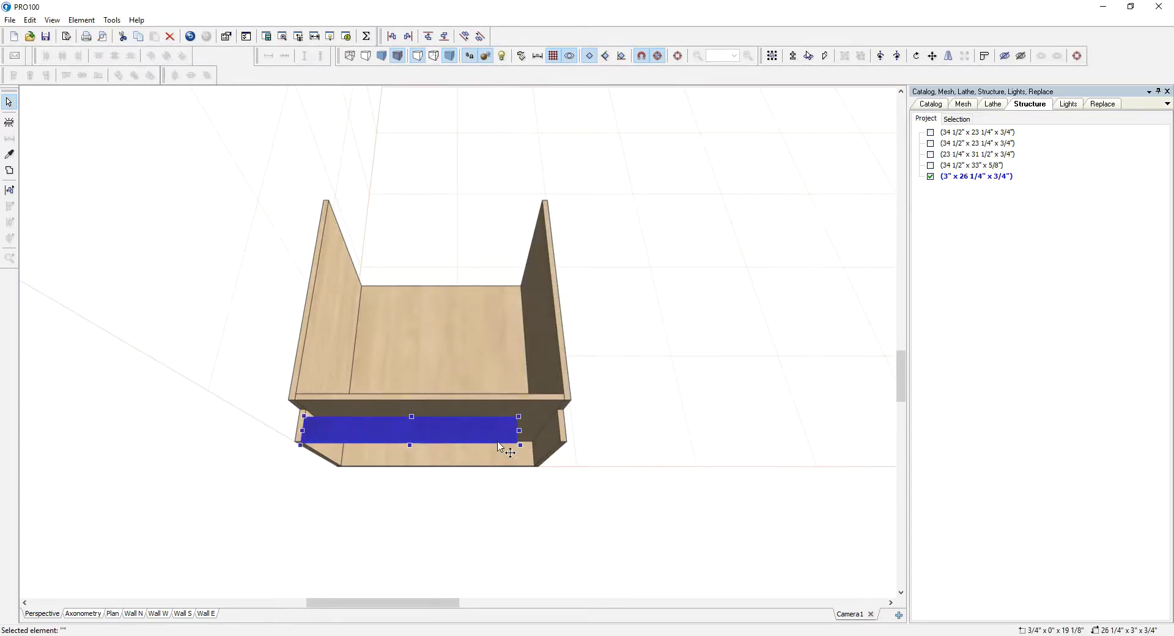
pyautogui.moveTo(520, 433); pyautogui.dragTo(608, 443)
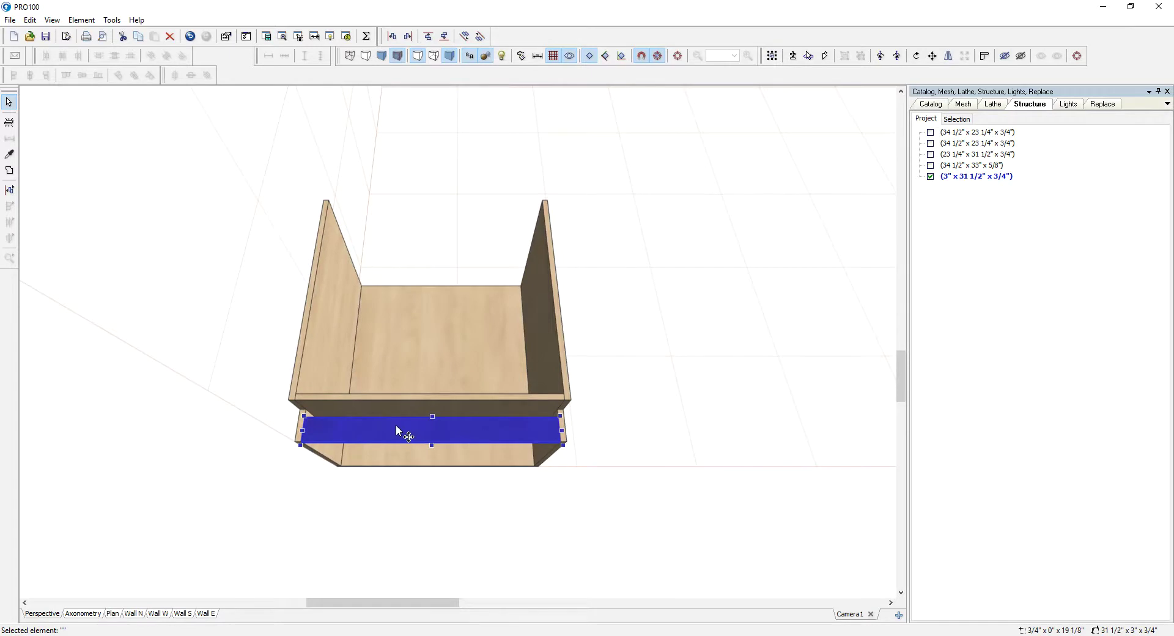
pyautogui.moveTo(434, 418); pyautogui.dragTo(433, 350)
pyautogui.click(658, 414)
pyautogui.moveTo(659, 414); pyautogui.dragTo(658, 466)
pyautogui.scroll(2, 714, 433)
pyautogui.scroll(-3, 673, 453)
pyautogui.scroll(2, 660, 488)
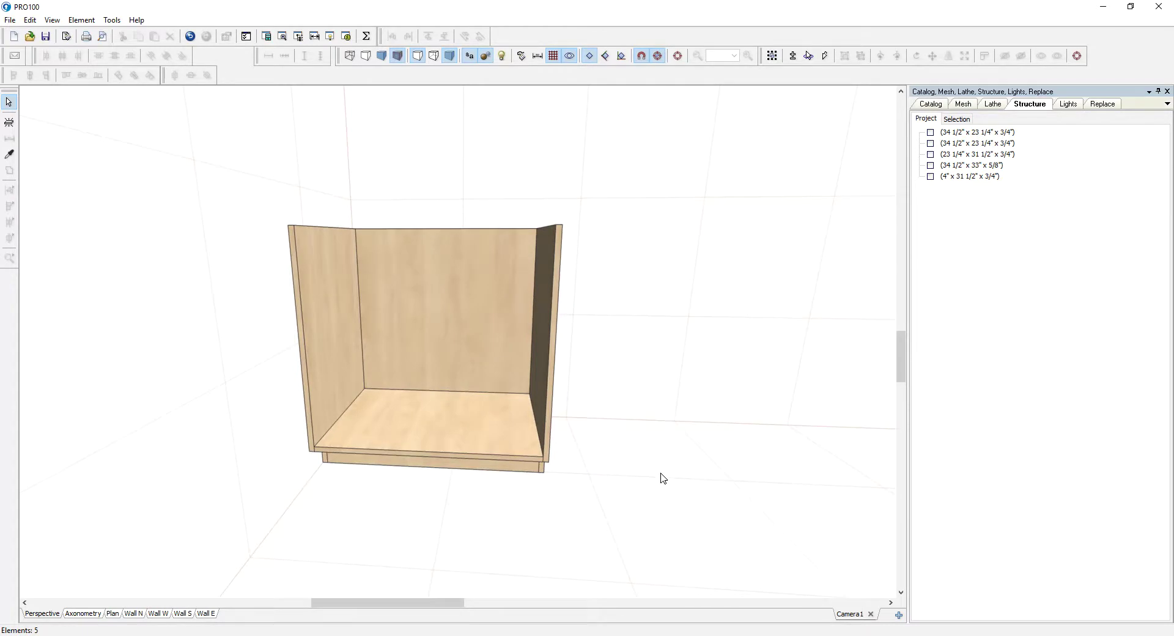
# Name the left side panel "left panel".
pyautogui.click(931, 132)
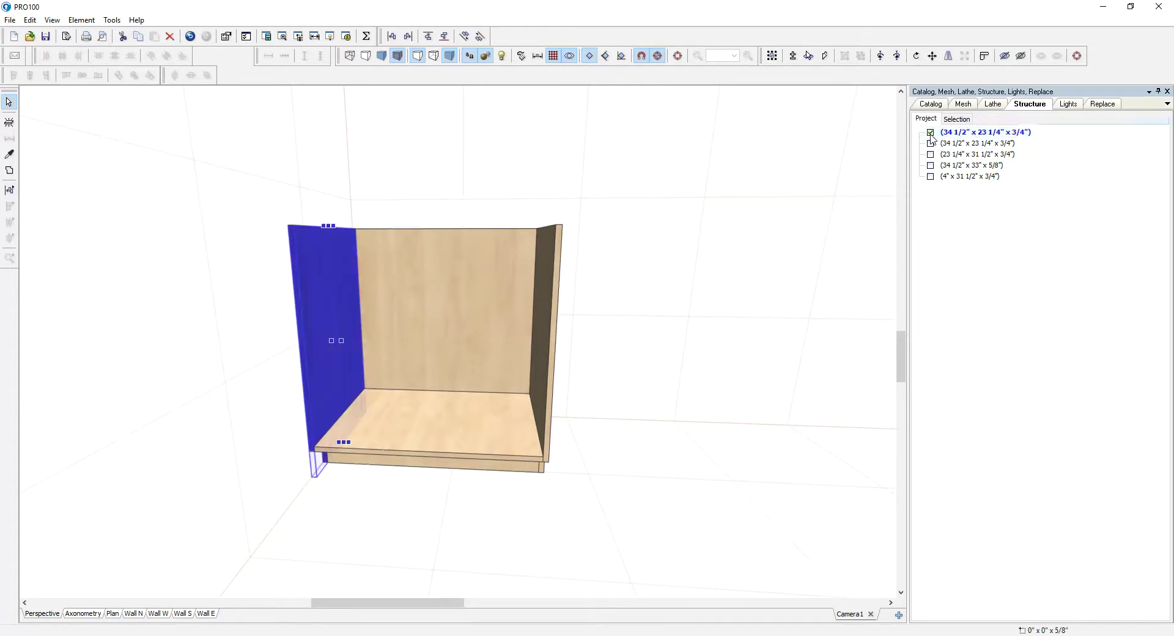
pyautogui.doubleClick(974, 134)
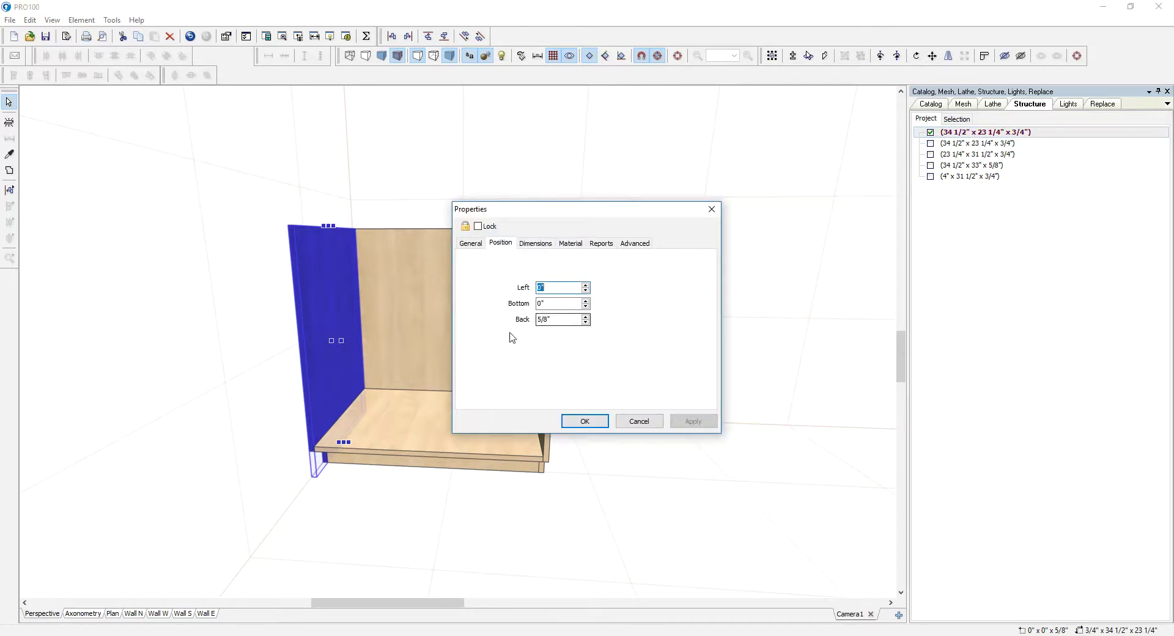
pyautogui.click(472, 243)
pyautogui.write('left panel')
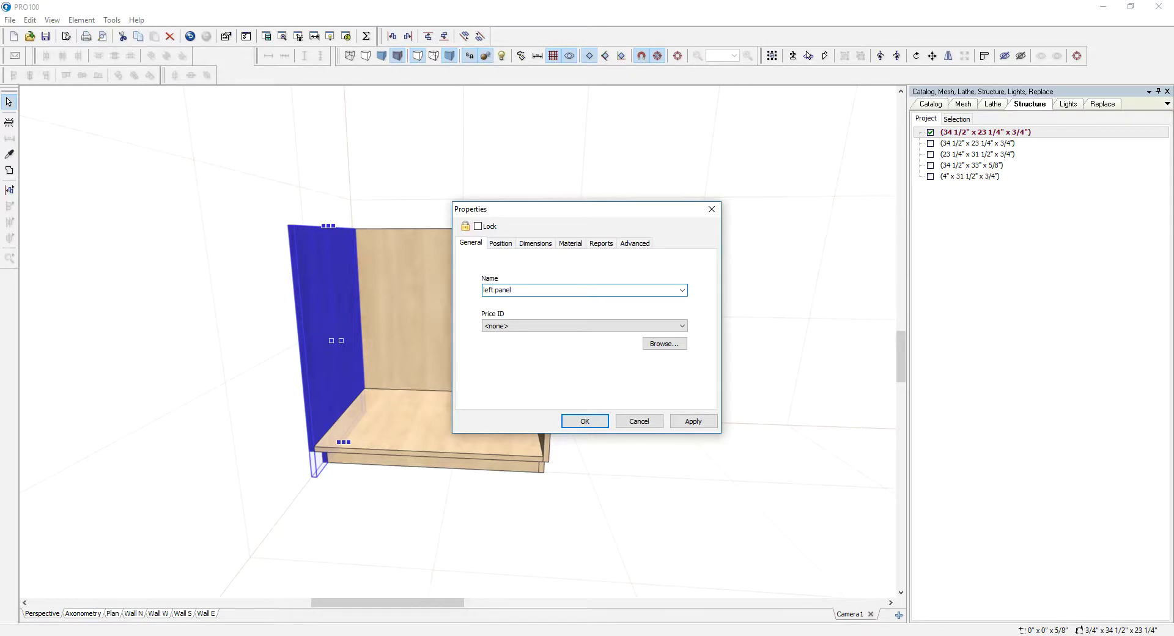
pyautogui.click(584, 421)
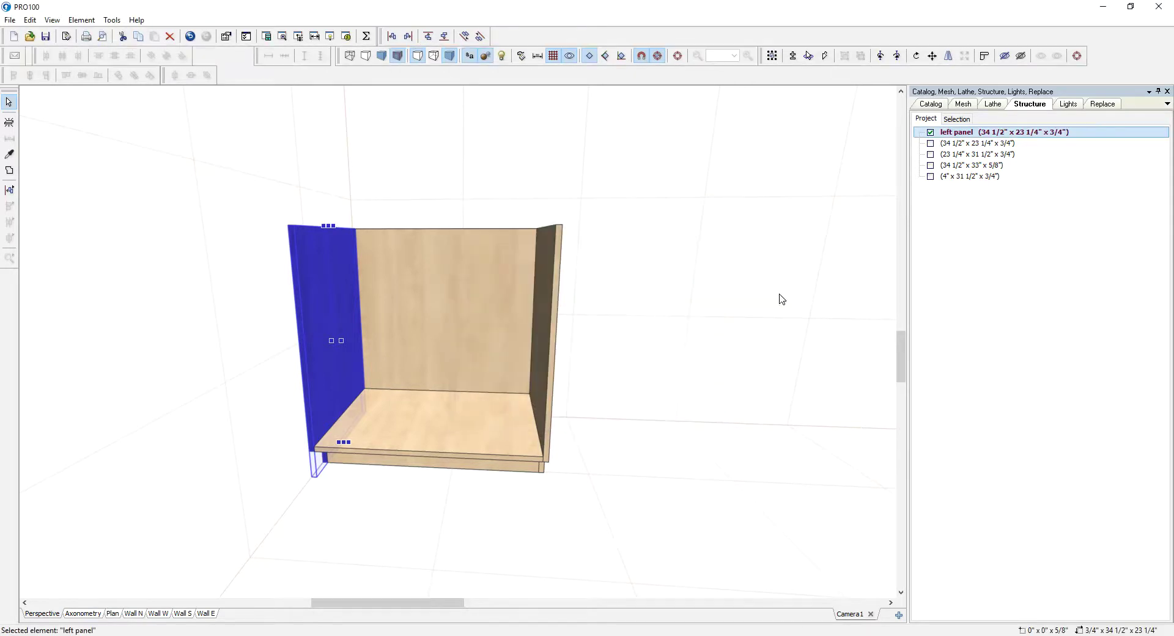
# Name the right side panel "right panel".
pyautogui.click(549, 290)
pyautogui.doubleClick(992, 144)
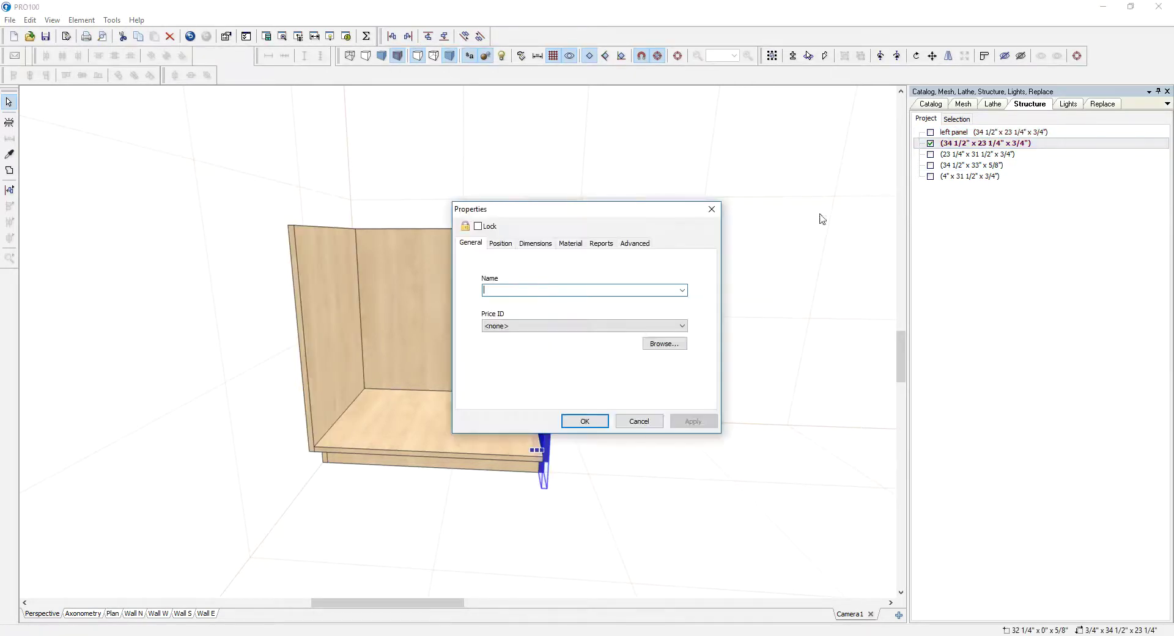
pyautogui.write('right pa')
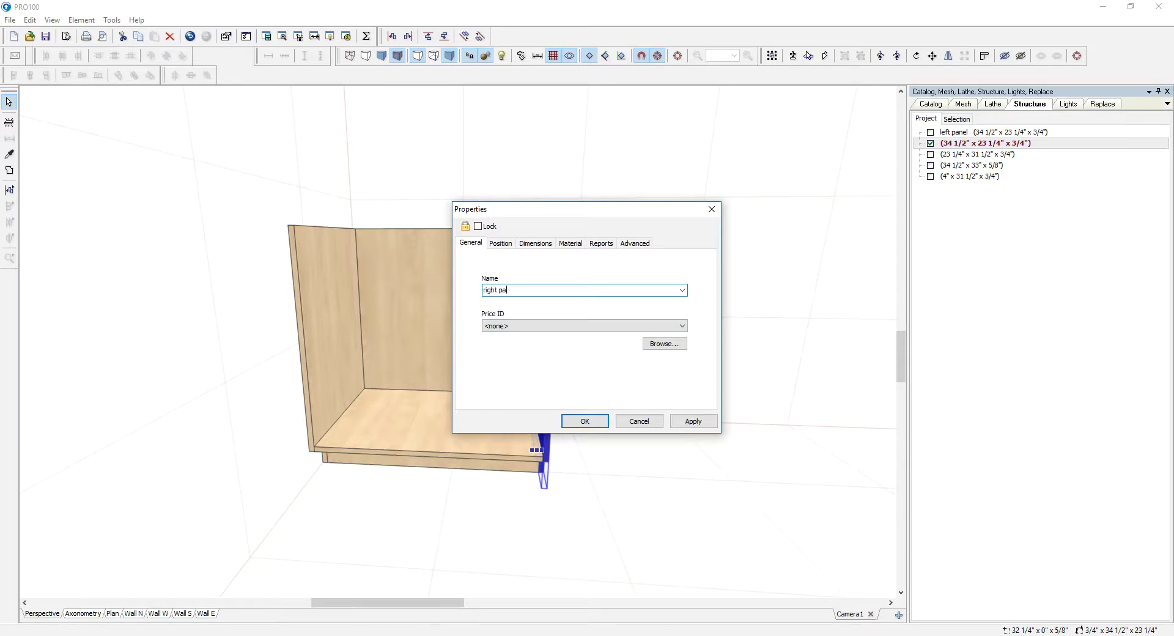
pyautogui.write('nel')
pyautogui.click(596, 422)
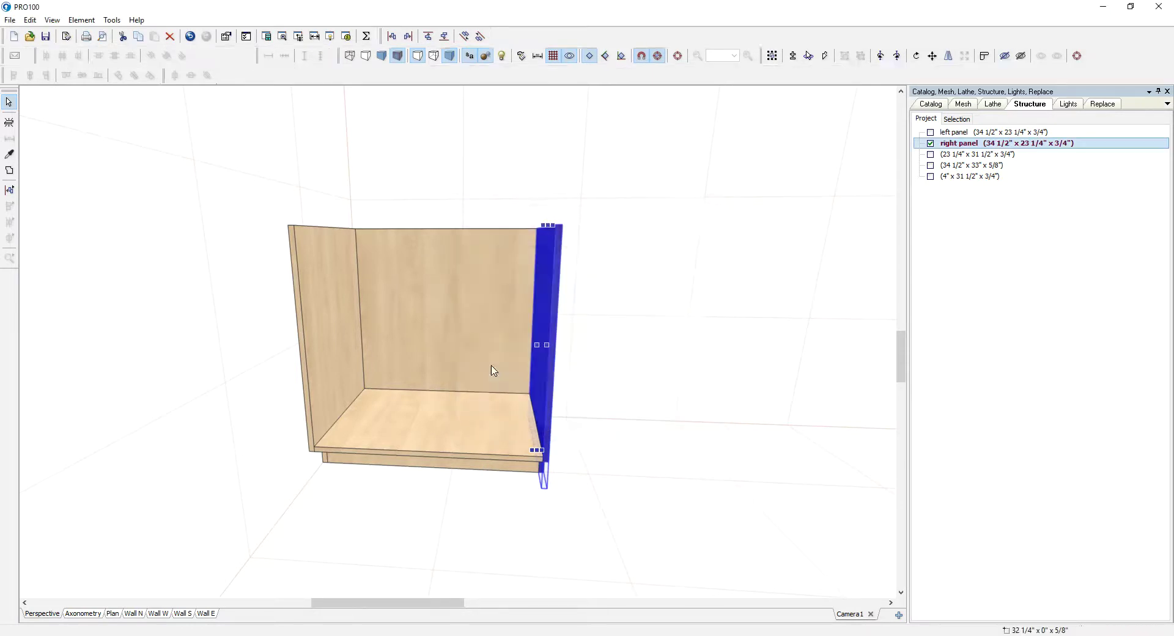
# Name the 5/8" thick back panel "back".
pyautogui.click(451, 309)
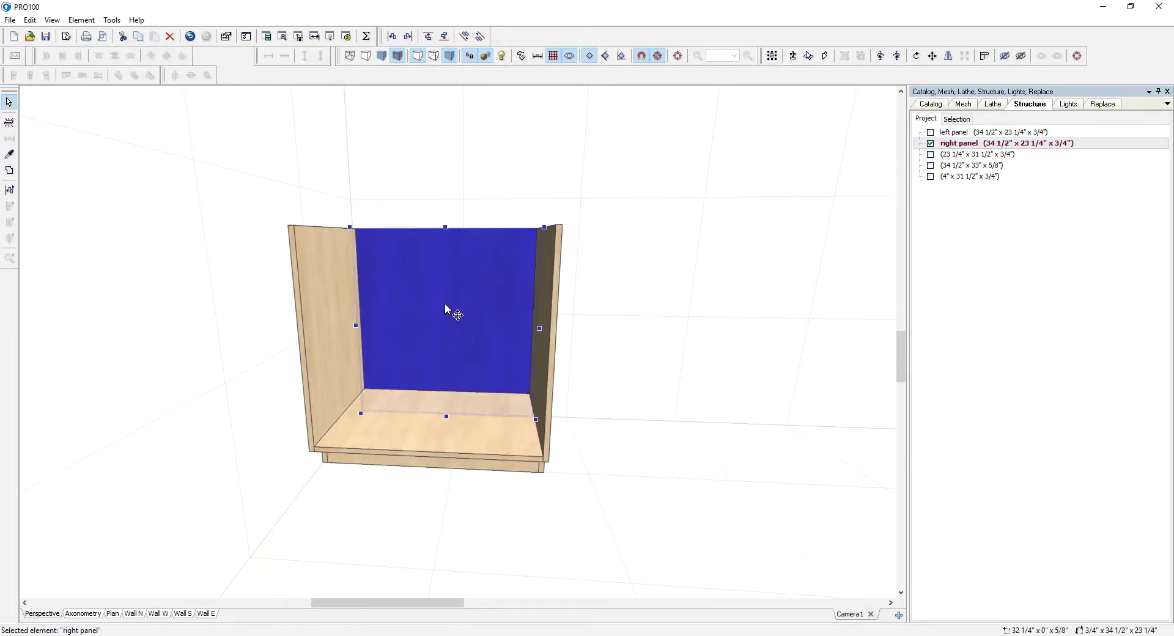
pyautogui.doubleClick(954, 170)
pyautogui.write('back')
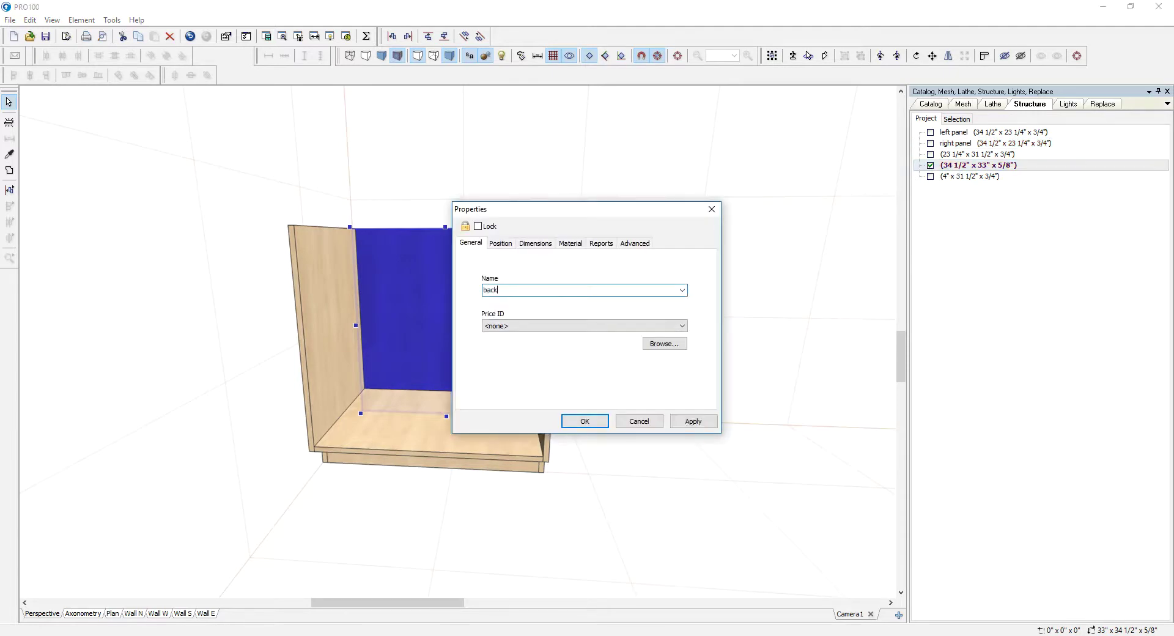
pyautogui.click(585, 421)
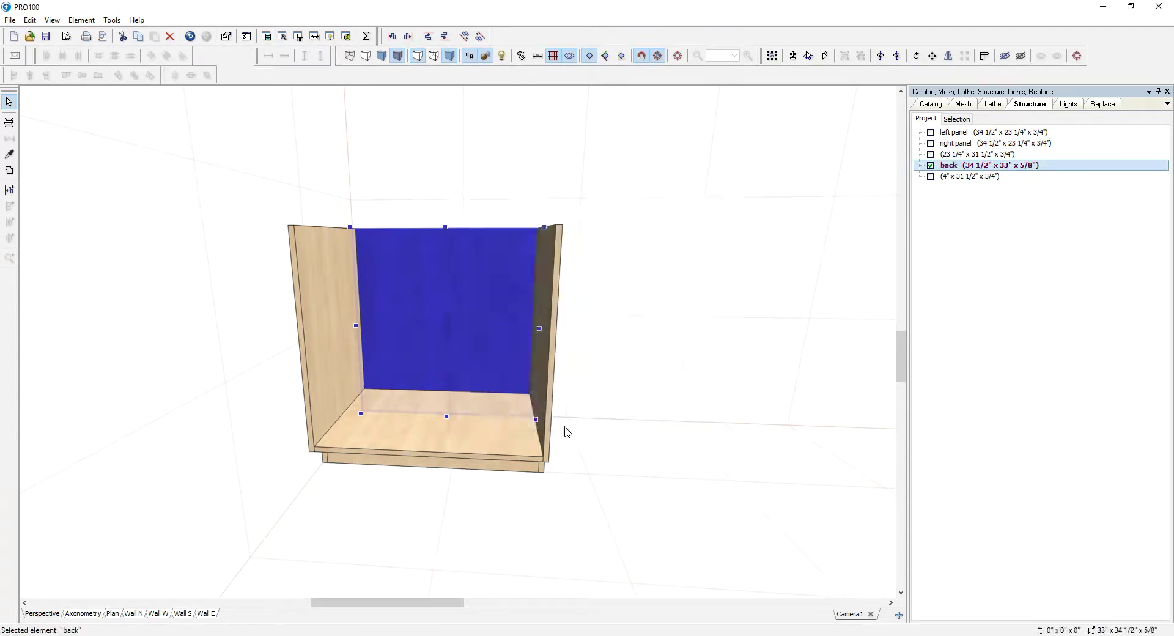
# Name the cabinet's bottom board "bottom".
pyautogui.doubleClick(480, 427)
pyautogui.write('bottom')
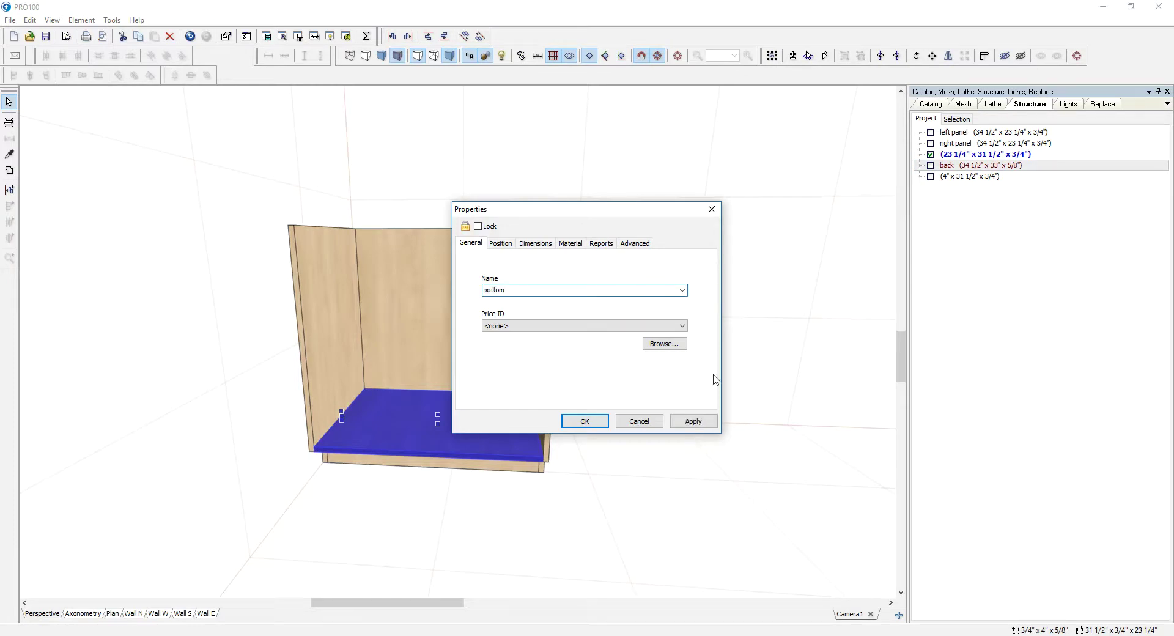
pyautogui.click(585, 422)
# Name the toe-kick board "toekick".
pyautogui.click(508, 478)
pyautogui.doubleClick(507, 474)
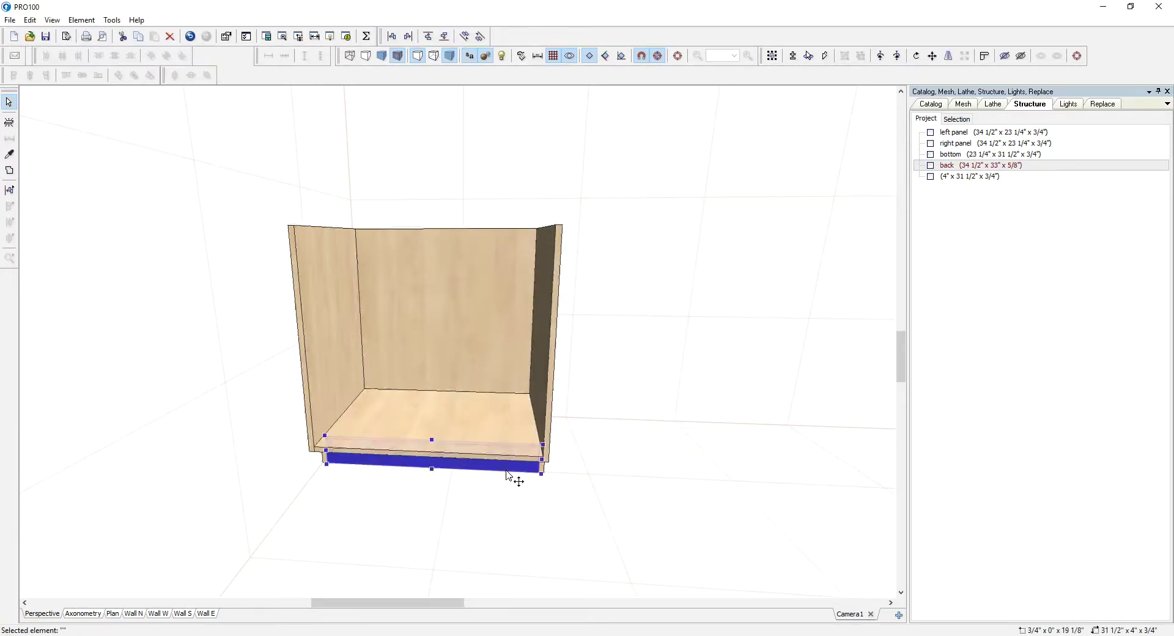
pyautogui.write('toekick')
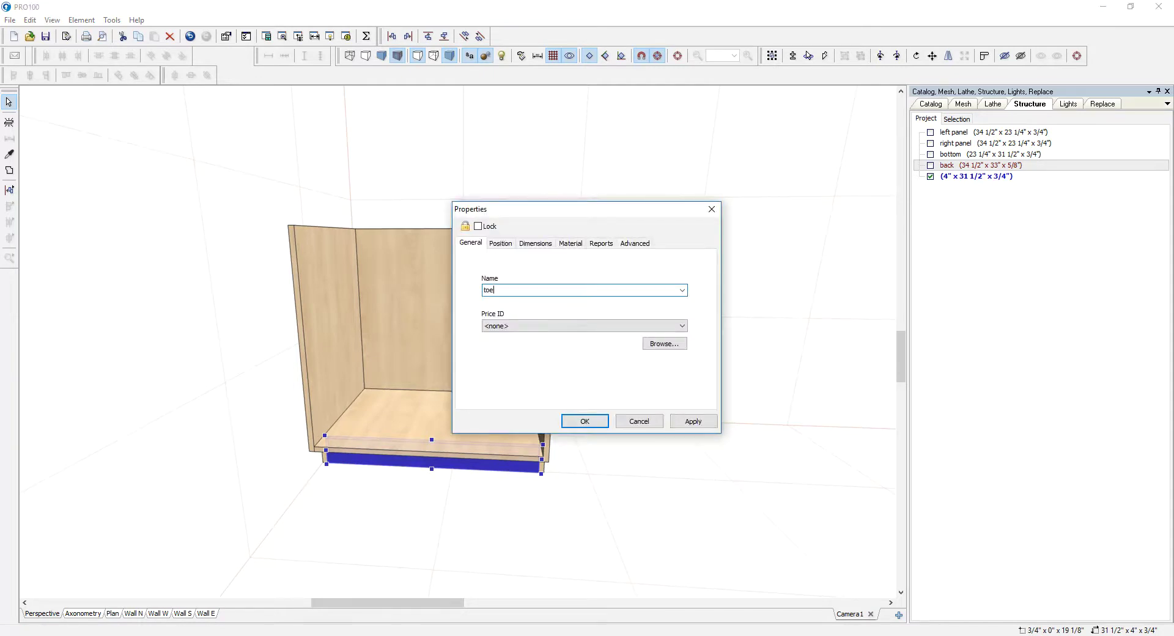
pyautogui.click(586, 422)
pyautogui.click(679, 325)
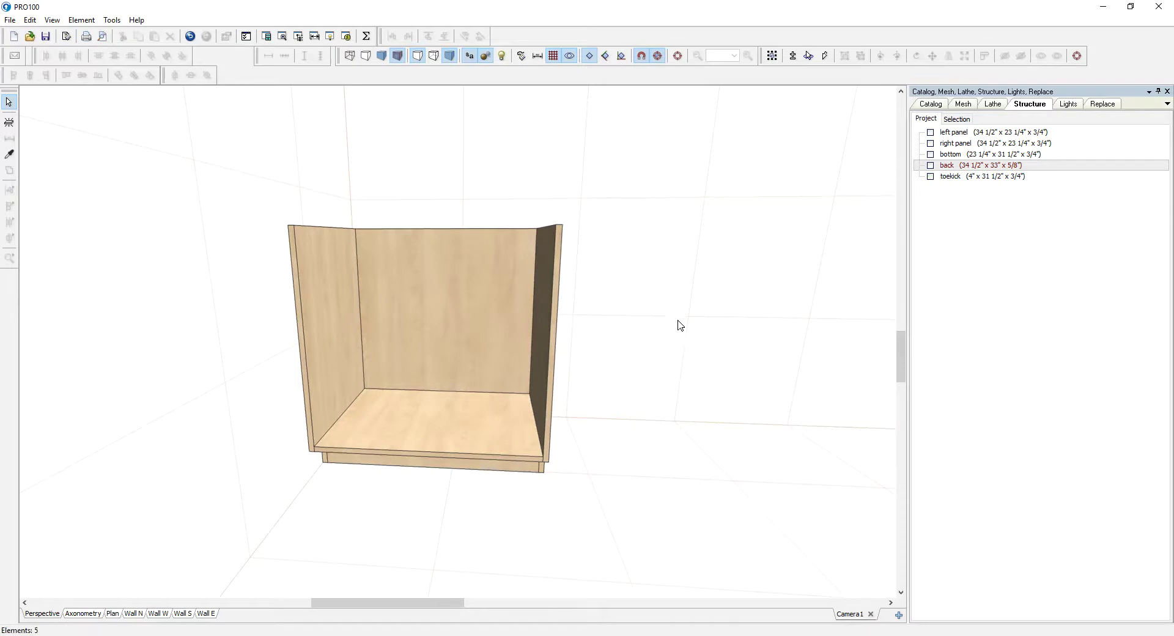
# Group all five cabinet parts and name the group "box".
pyautogui.hotkey('ctrl', 'a')
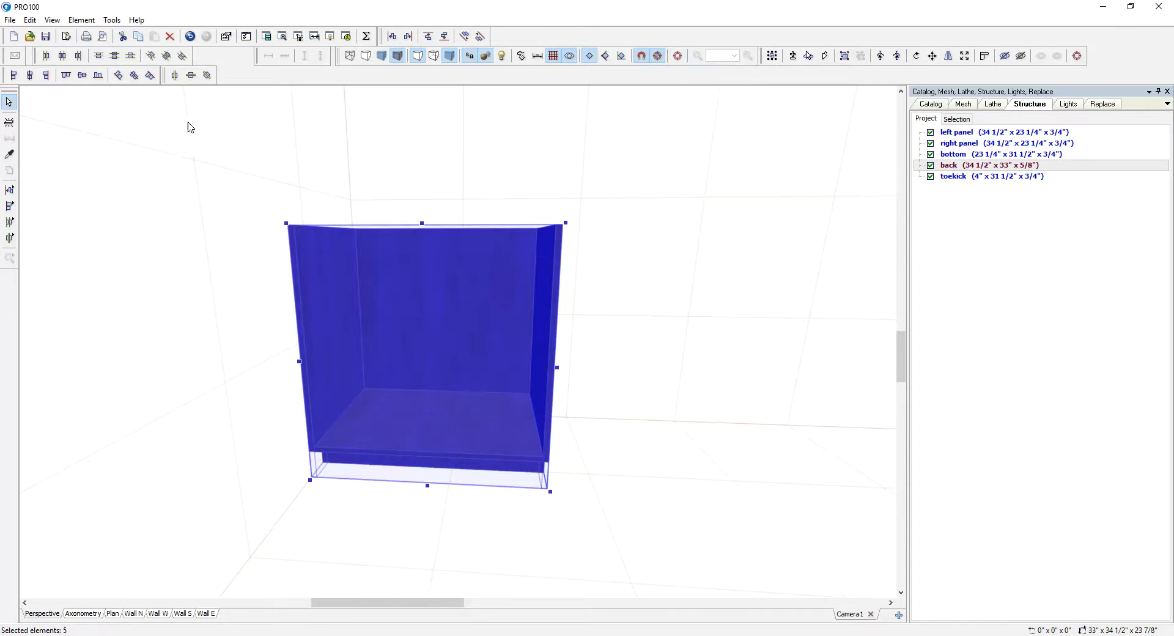
pyautogui.click(844, 55)
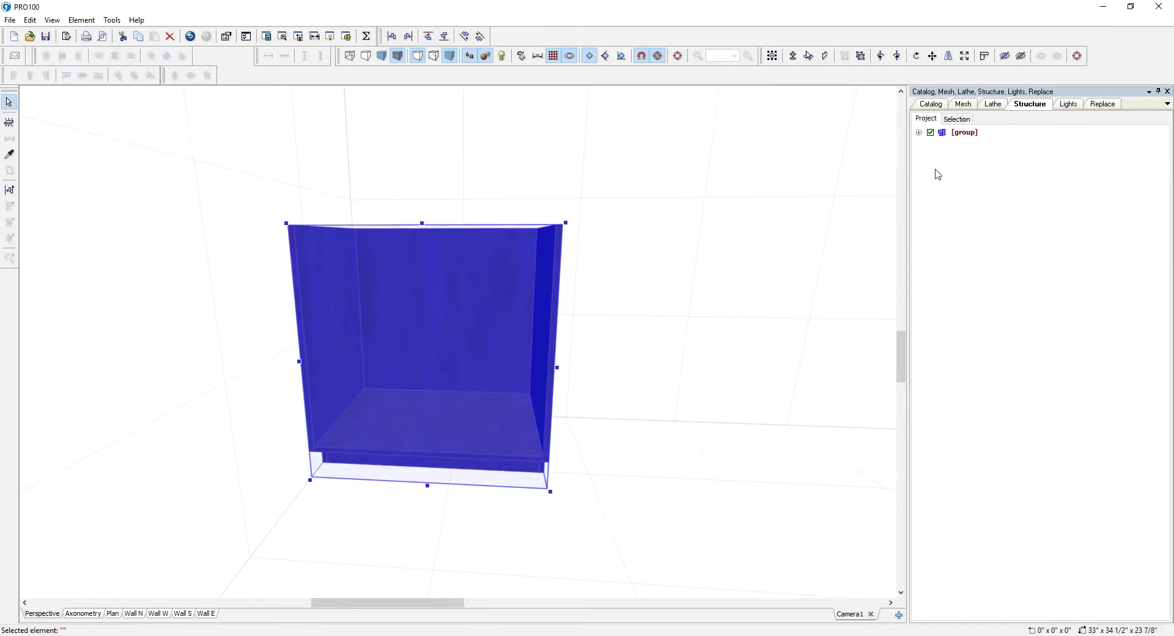
pyautogui.doubleClick(972, 134)
pyautogui.write('box')
pyautogui.click(598, 422)
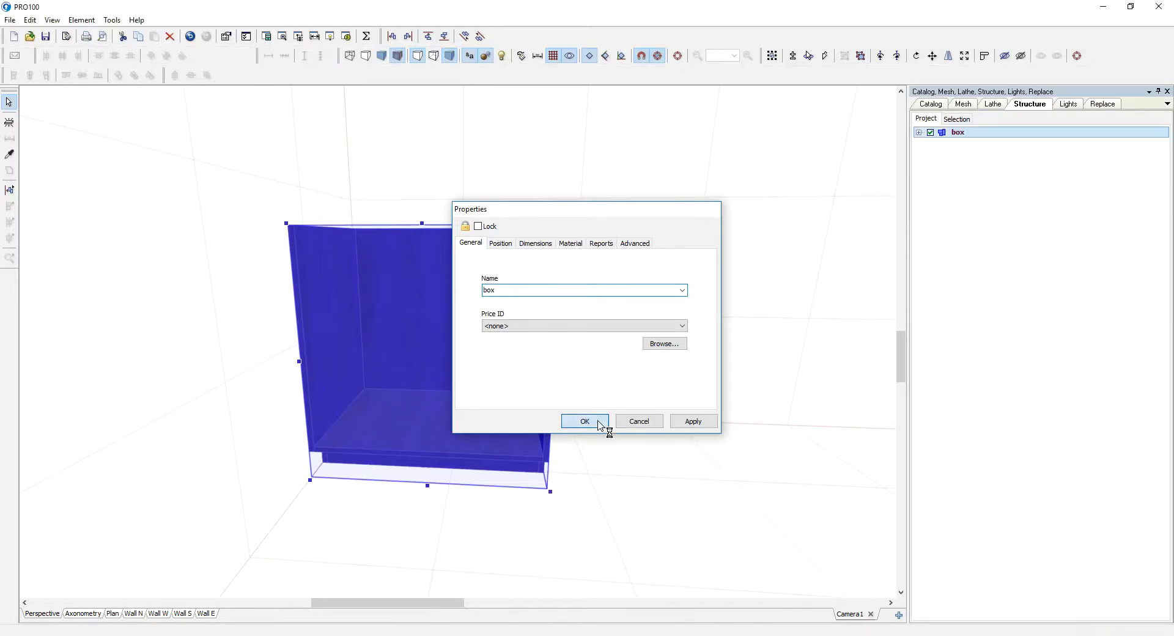
pyautogui.click(723, 399)
# Move the box group along the back wall to about 97 1/2" from the room's left corner.
pyautogui.moveTo(685, 337)
pyautogui.mouseDown()
pyautogui.moveTo(666, 382)
pyautogui.moveTo(650, 387)
pyautogui.moveTo(695, 351)
pyautogui.moveTo(693, 338)
pyautogui.mouseUp()
pyautogui.scroll(-5, 621, 319)
pyautogui.moveTo(622, 319)
pyautogui.mouseDown()
pyautogui.moveTo(622, 294)
pyautogui.moveTo(601, 328)
pyautogui.mouseUp()
pyautogui.moveTo(472, 345); pyautogui.dragTo(797, 417)
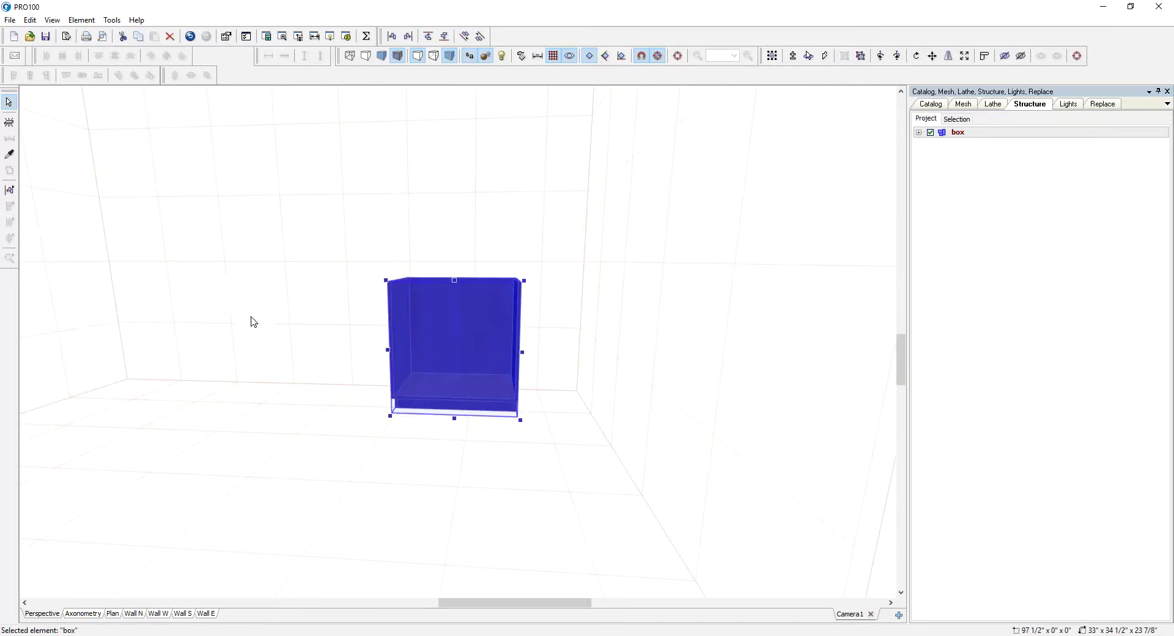
pyautogui.moveTo(441, 603); pyautogui.dragTo(343, 598)
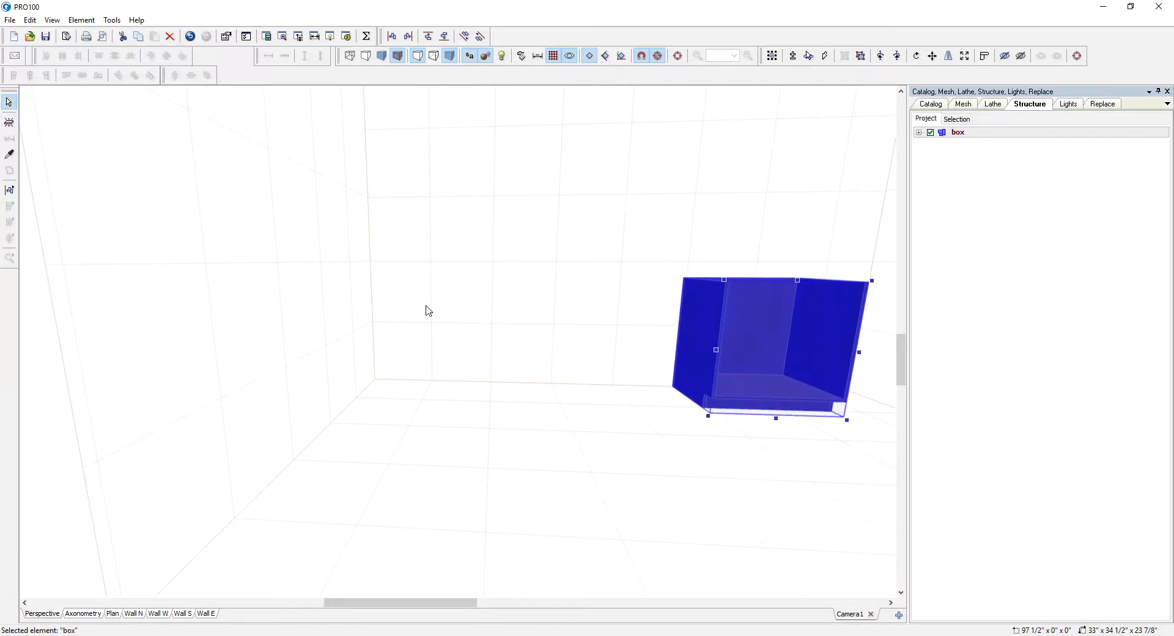
pyautogui.click(516, 313)
# Add a vertical 3/4" thick rectangular board about 31 1/2" high in the room's left back corner and set its width to 2".
pyautogui.click(10, 122)
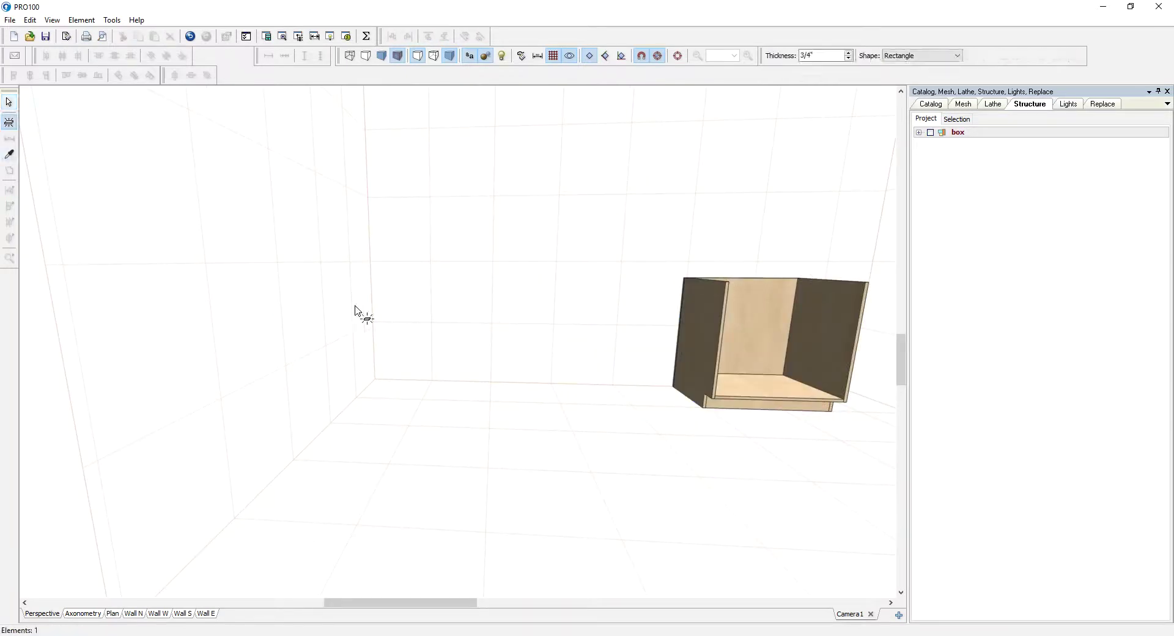
pyautogui.click(504, 317)
pyautogui.moveTo(503, 317); pyautogui.dragTo(258, 438)
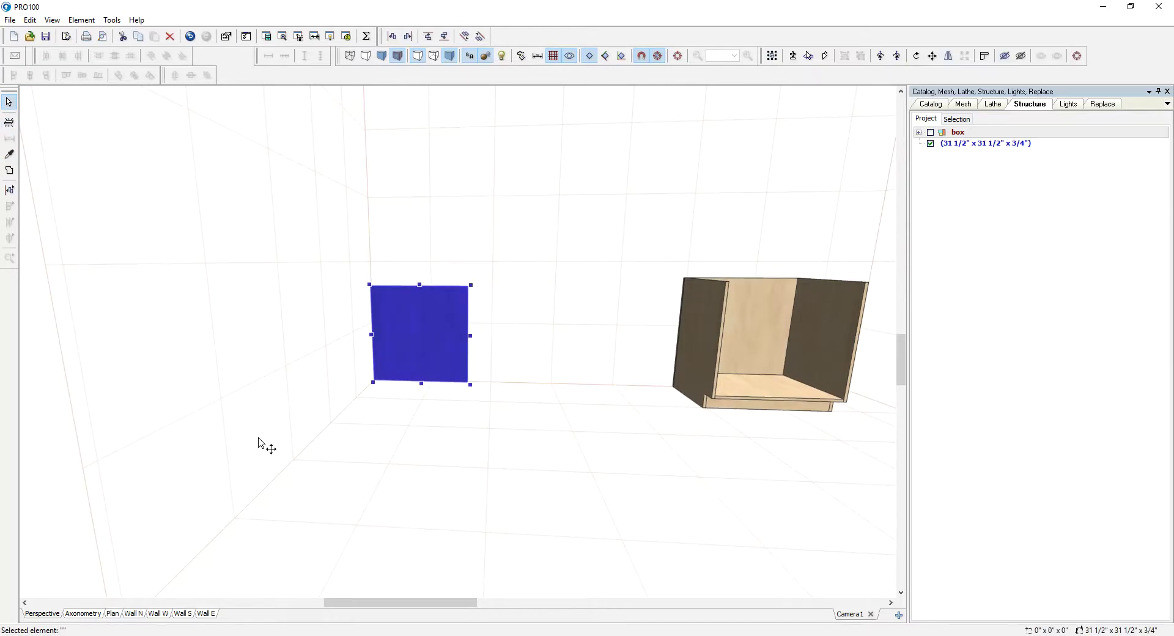
pyautogui.doubleClick(453, 360)
pyautogui.click(534, 243)
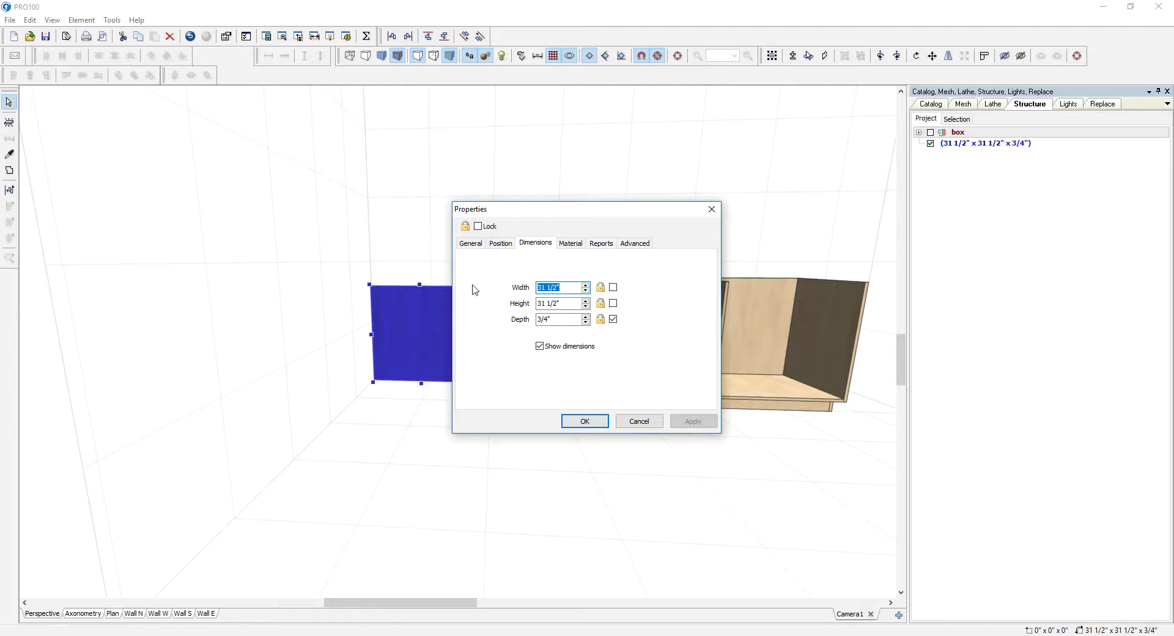
pyautogui.write('2')
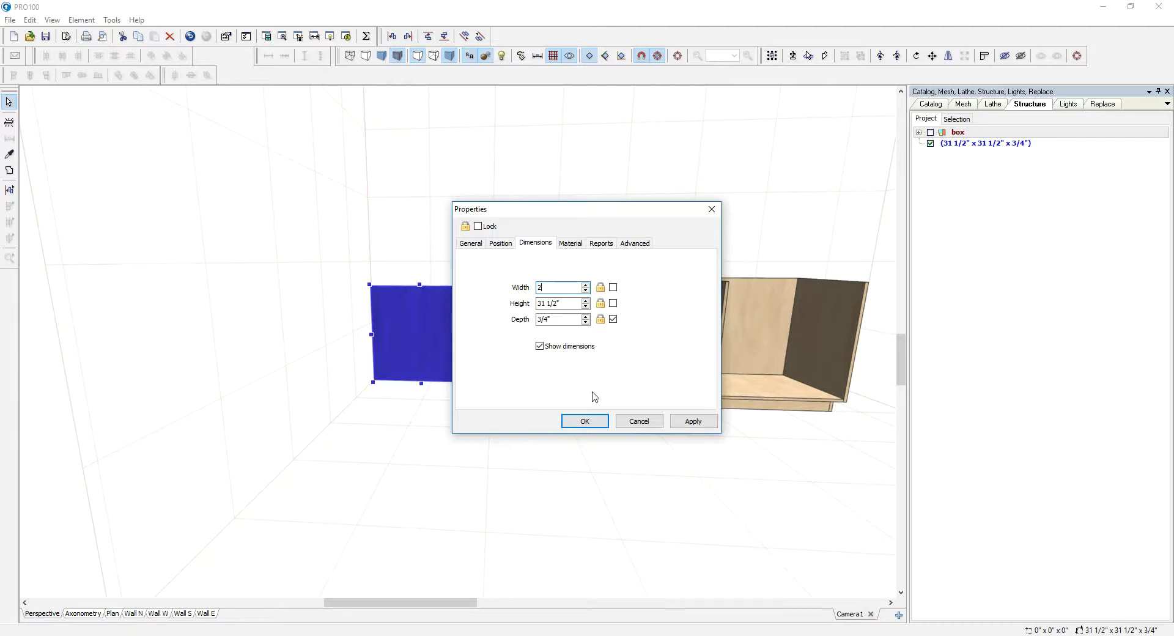
pyautogui.click(585, 421)
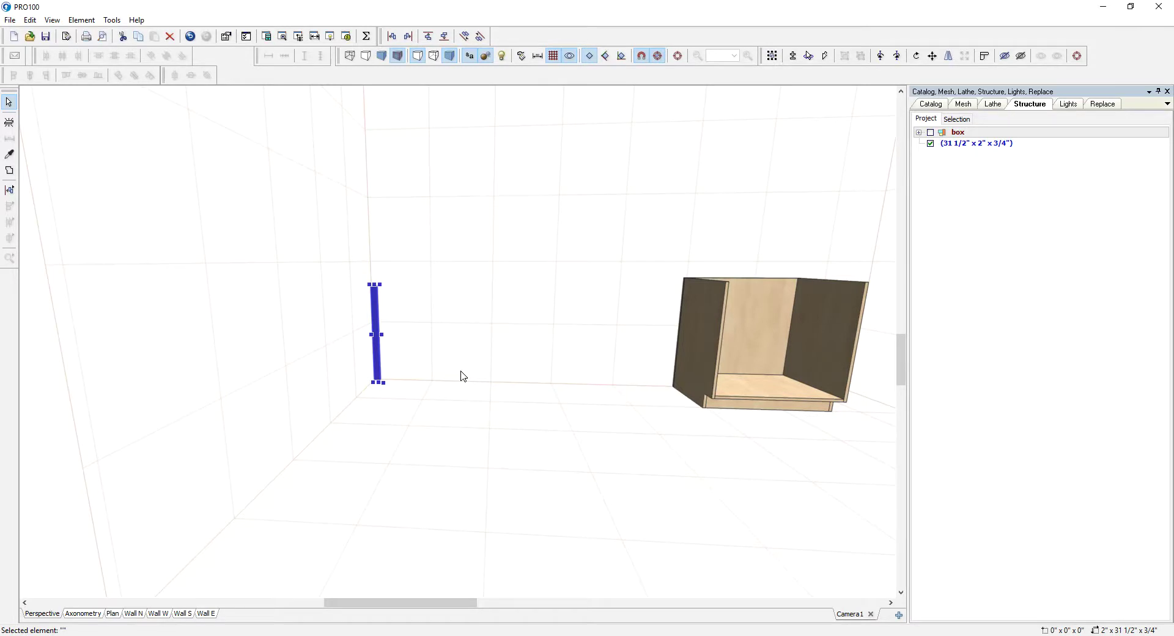
# Copy the 2" wide upright twice along the back wall, to about 22 1/2" and 51" from the corner.
pyautogui.scroll(3, 431, 373)
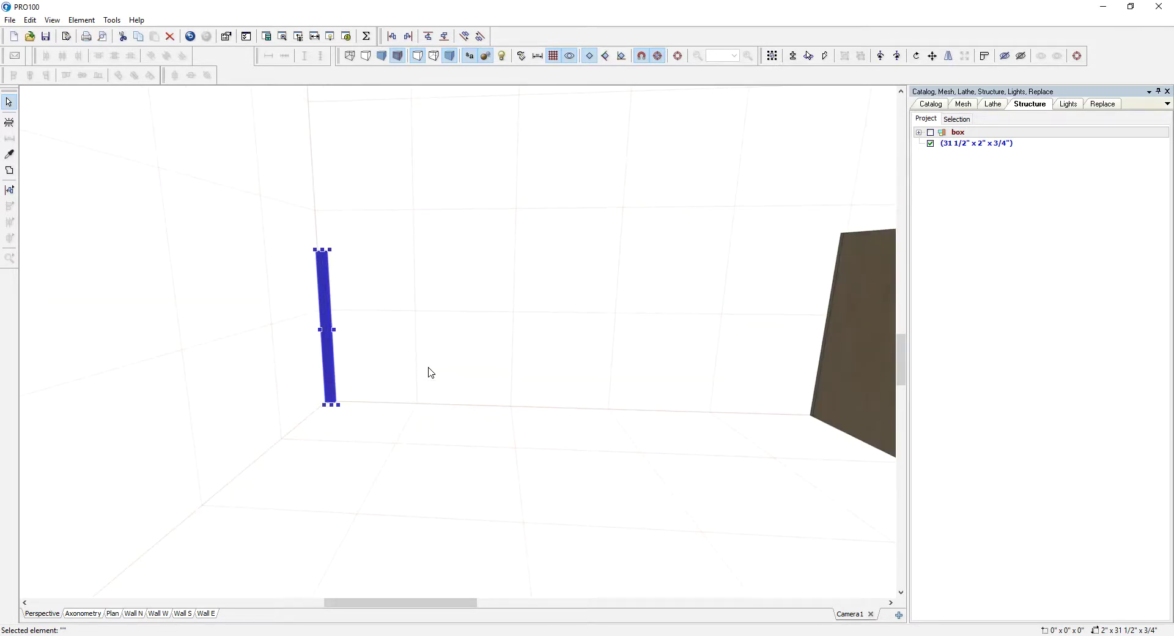
pyautogui.keyDown('ctrl'); pyautogui.moveTo(327, 319); pyautogui.dragTo(433, 387); pyautogui.keyUp('ctrl')
pyautogui.keyDown('ctrl'); pyautogui.moveTo(433, 387); pyautogui.dragTo(578, 425); pyautogui.keyUp('ctrl')
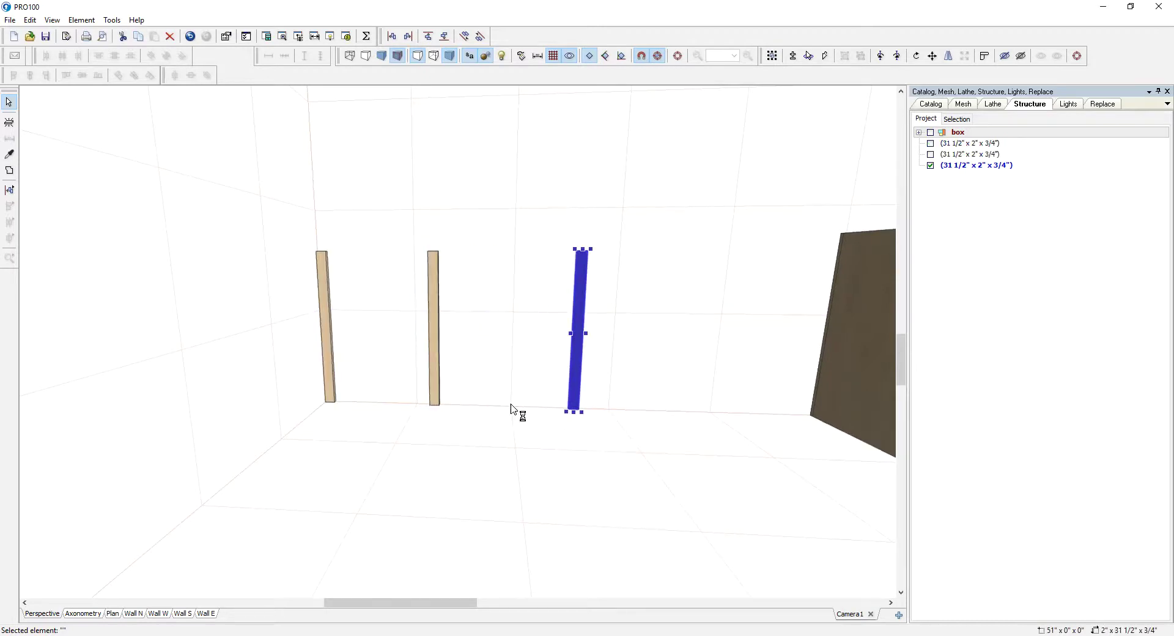
# Shorten the middle upright to 19 1/2" and rotate it 90° about the Z axis, in two 45° turns, to make a horizontal rail.
pyautogui.click(436, 346)
pyautogui.moveTo(436, 258); pyautogui.dragTo(435, 319)
pyautogui.rightClick(432, 346)
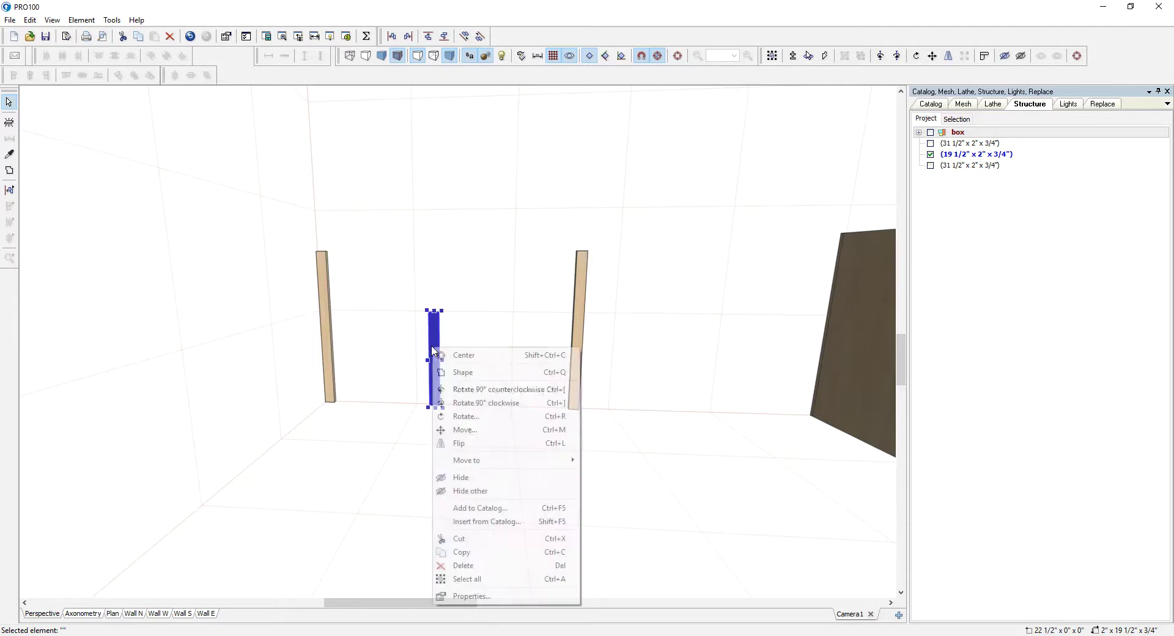
pyautogui.click(466, 416)
pyautogui.click(196, 118)
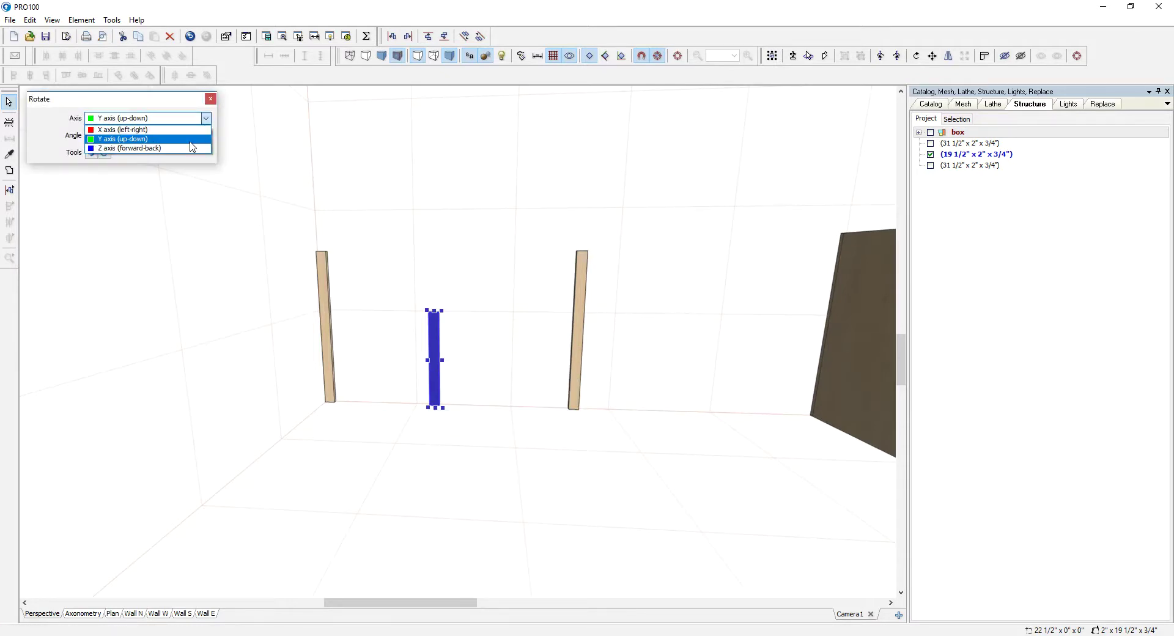
pyautogui.click(192, 148)
pyautogui.click(193, 136)
pyautogui.click(193, 136)
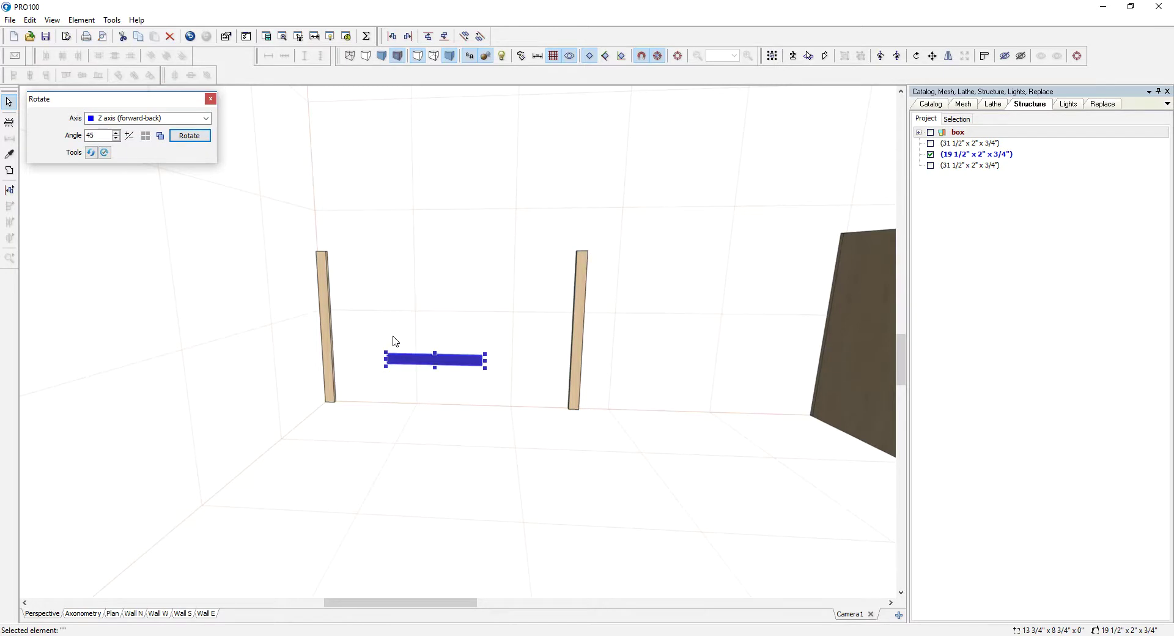
# Move the rail to the floor against the corner stile and butt the other stile against the rail's free end.
pyautogui.moveTo(414, 367); pyautogui.dragTo(274, 432)
pyautogui.moveTo(580, 374); pyautogui.dragTo(412, 380)
pyautogui.scroll(3, 411, 380)
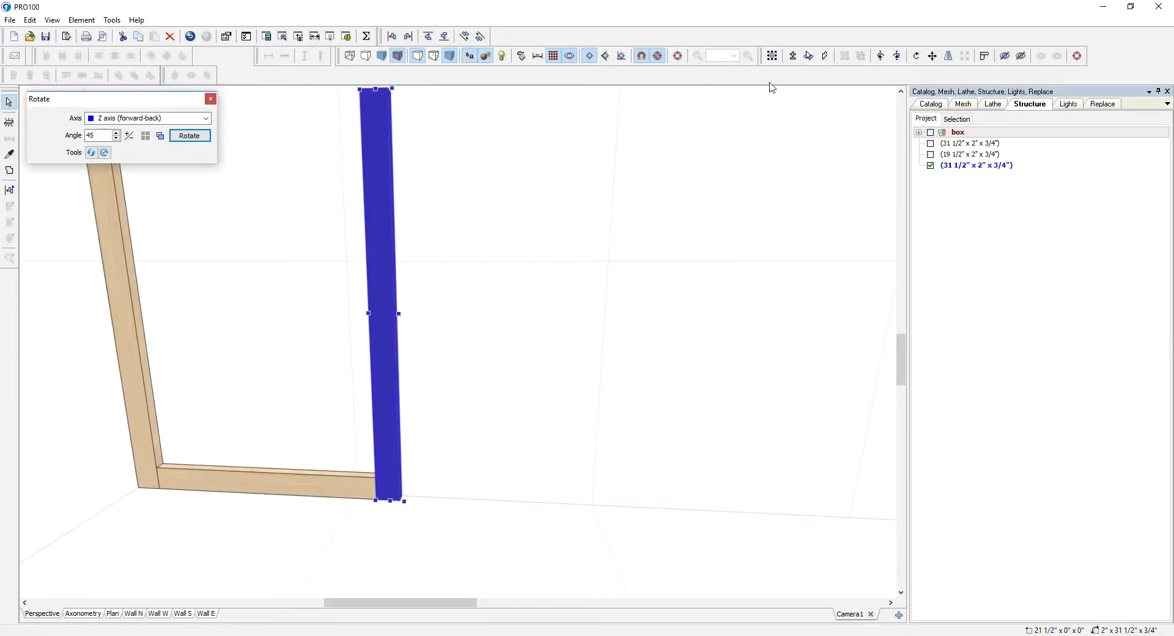
pyautogui.click(678, 56)
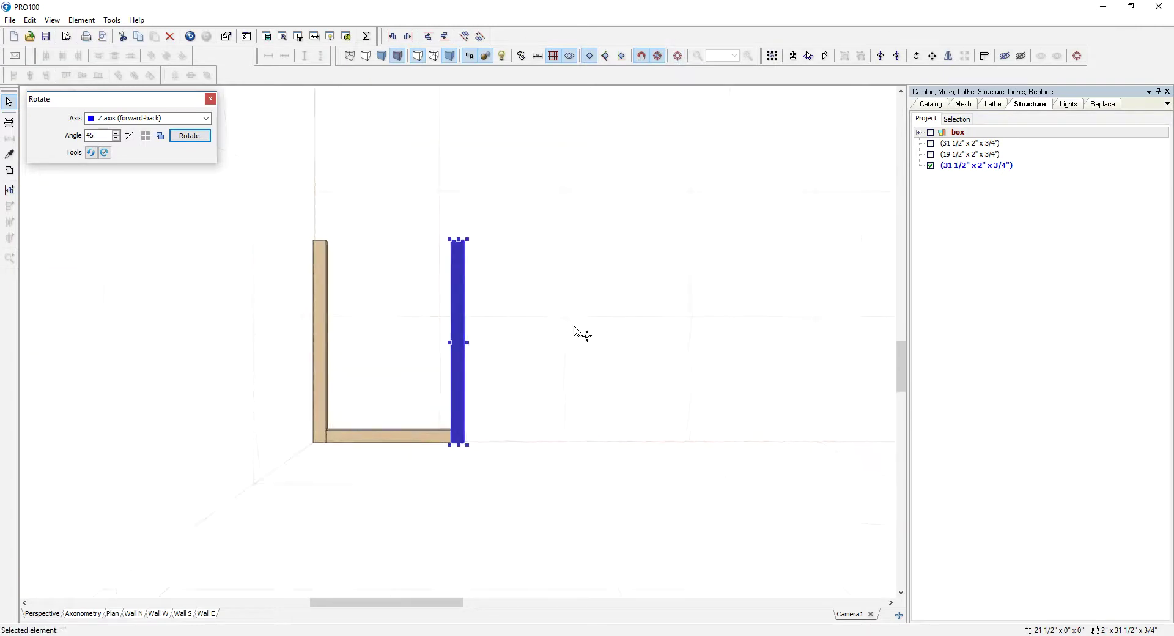
pyautogui.click(574, 330)
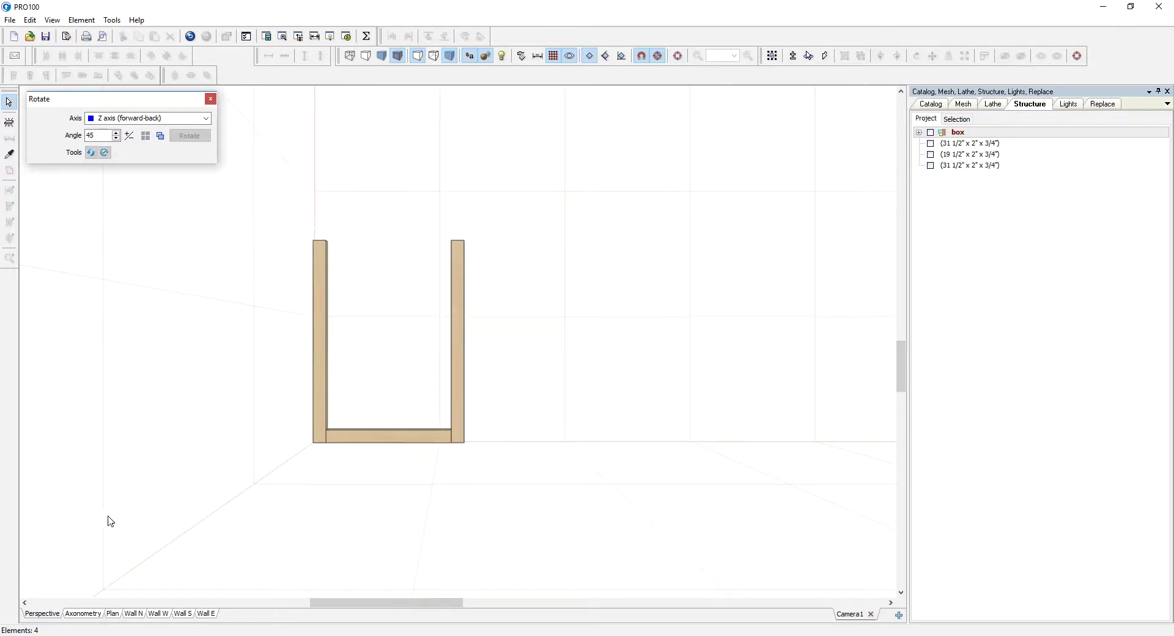
# In the north wall view, copy the bottom rail upward and align the copy with the top of the left stile.
pyautogui.click(135, 613)
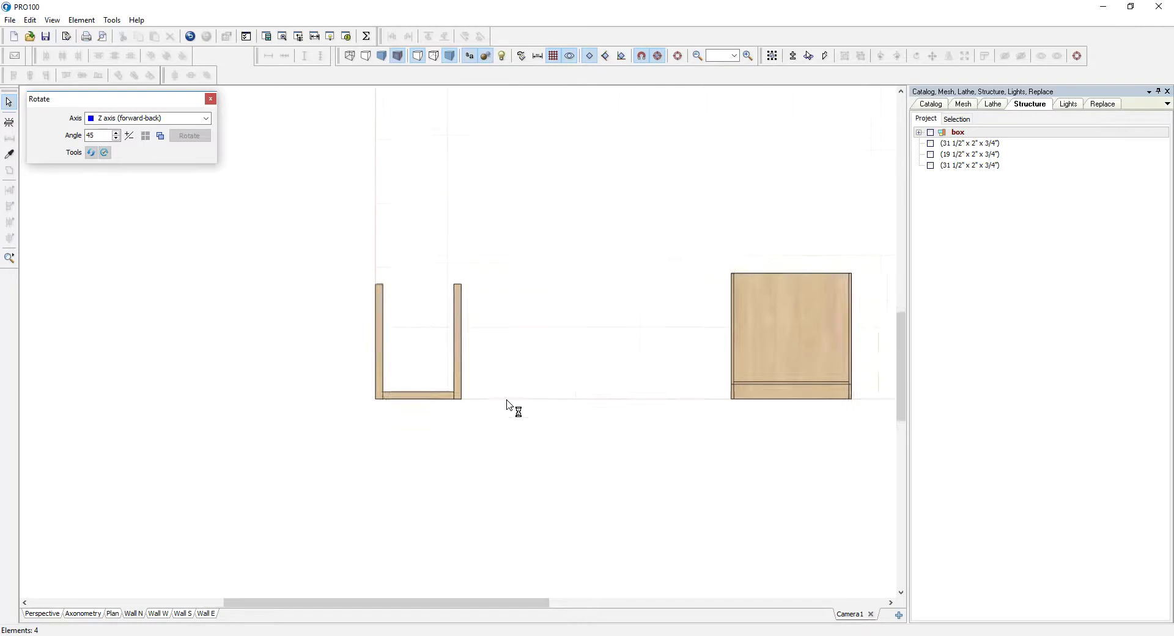
pyautogui.scroll(5, 507, 385)
pyautogui.moveTo(513, 385); pyautogui.dragTo(629, 421, button='middle')
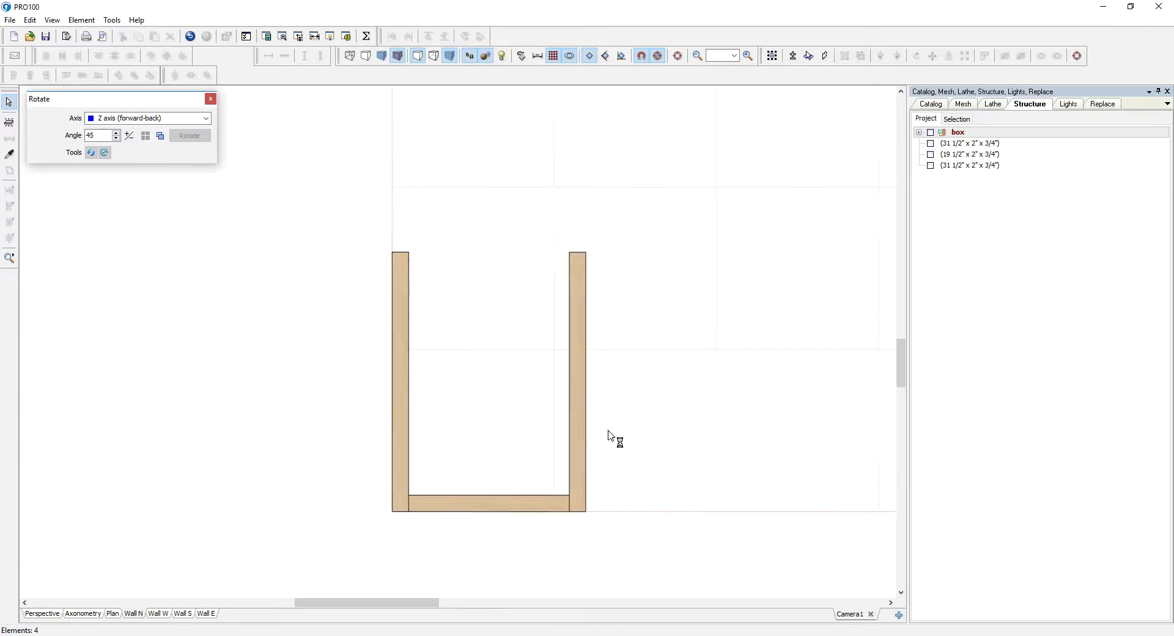
pyautogui.click(512, 504)
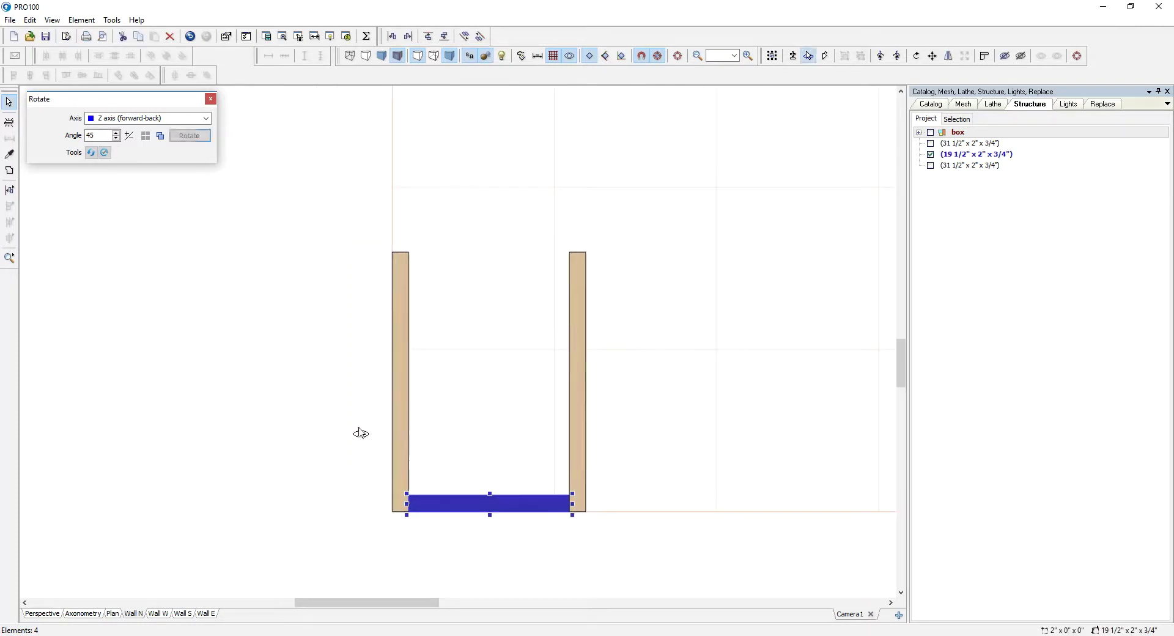
pyautogui.keyDown('ctrl'); pyautogui.click(406, 437); pyautogui.keyUp('ctrl')
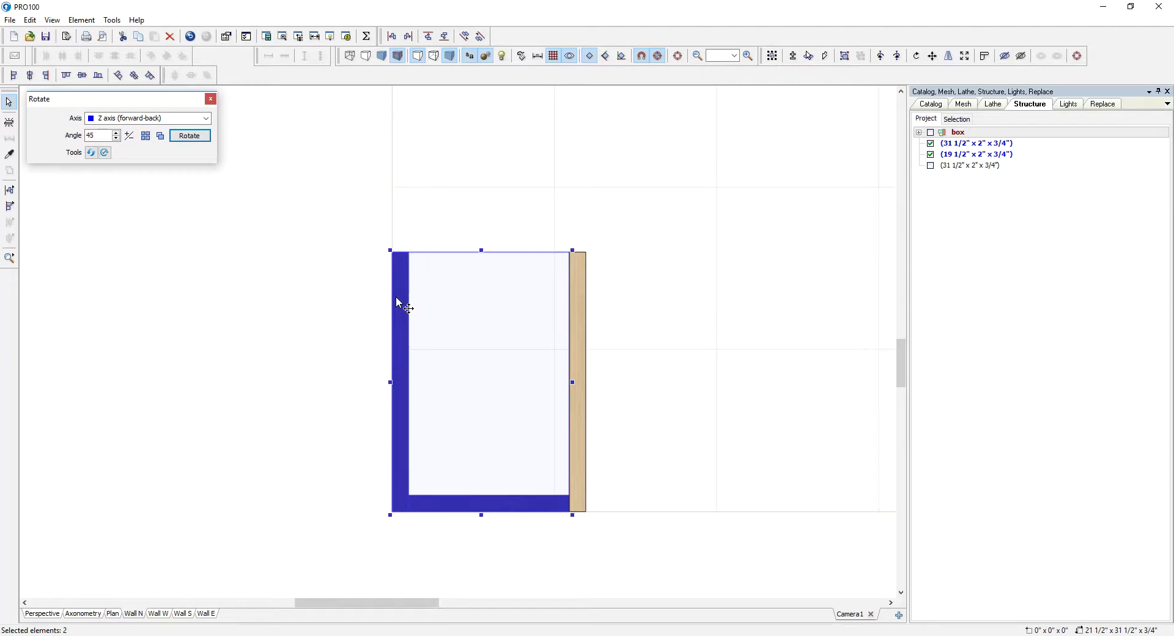
pyautogui.click(465, 481)
pyautogui.keyDown('ctrl'); pyautogui.moveTo(472, 509); pyautogui.dragTo(403, 398); pyautogui.keyUp('ctrl')
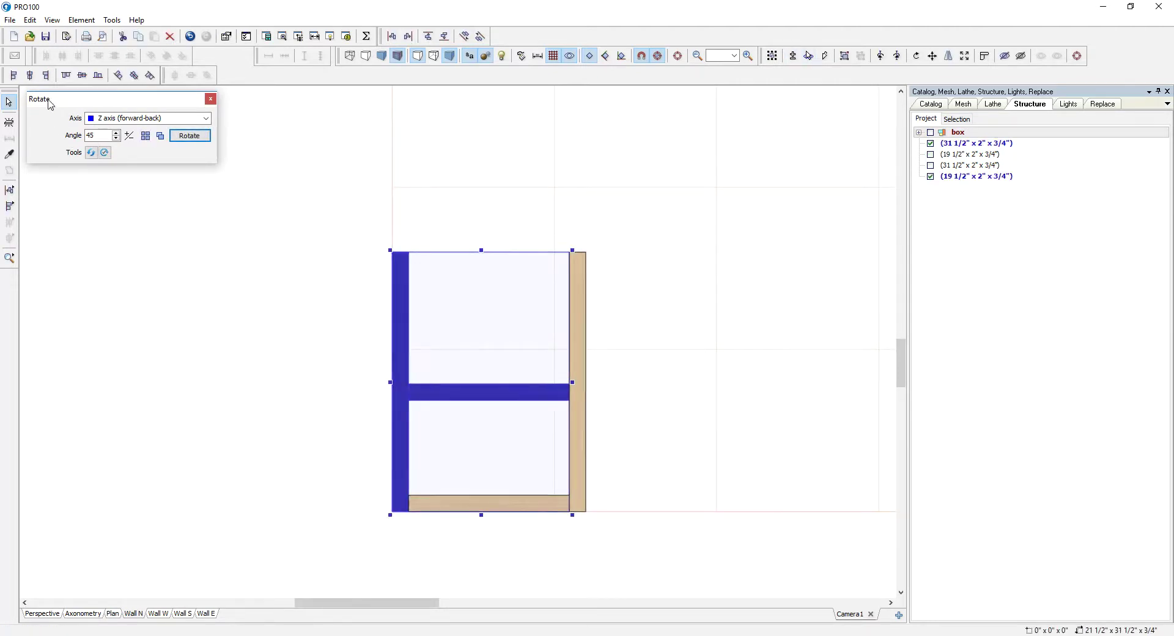
pyautogui.click(66, 76)
# Copy the top rail downward between the stiles to a height of about 23 1/4" as a middle rail.
pyautogui.click(561, 275)
pyautogui.moveTo(487, 264); pyautogui.dragTo(471, 320)
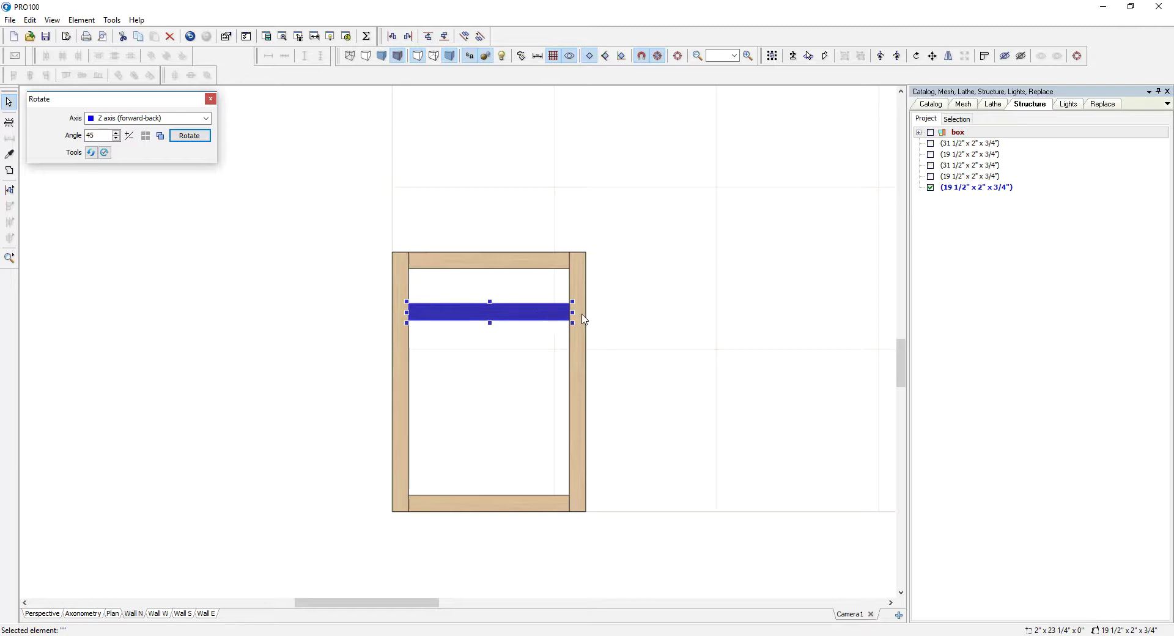
pyautogui.click(619, 319)
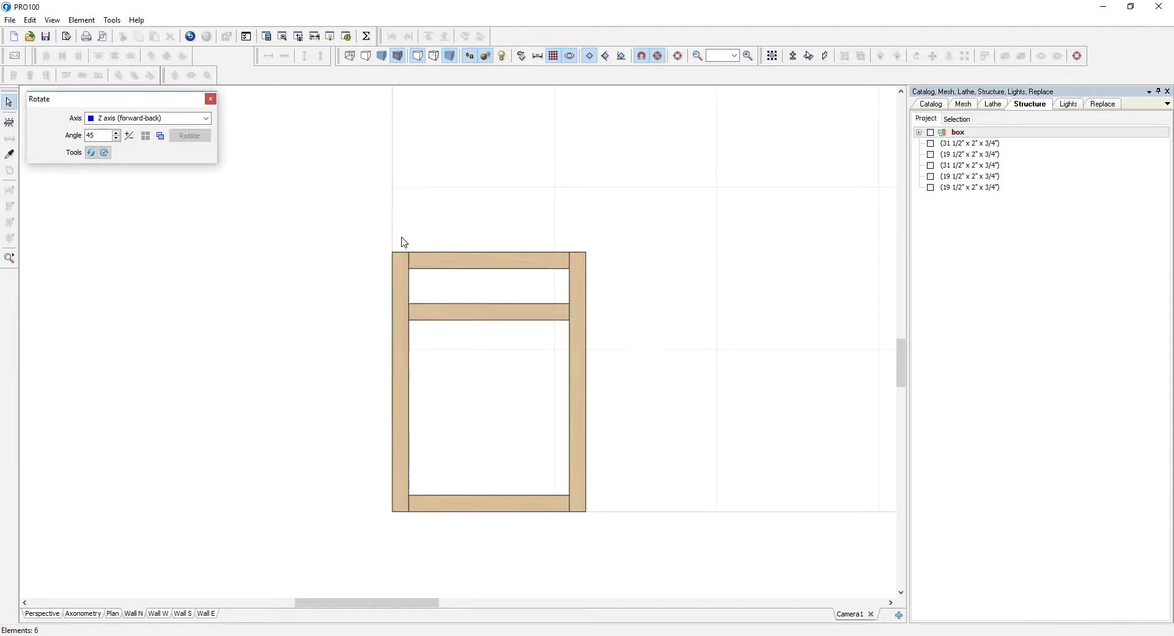
# Name the middle rail of the face frame "center rail".
pyautogui.doubleClick(519, 315)
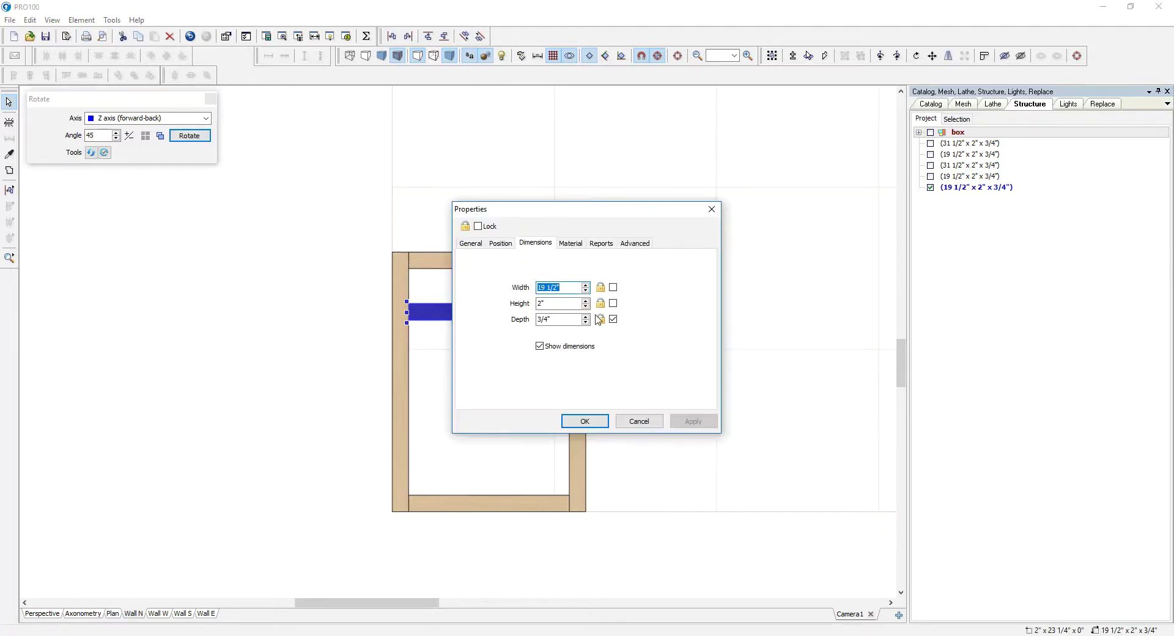
pyautogui.click(481, 246)
pyautogui.write('center')
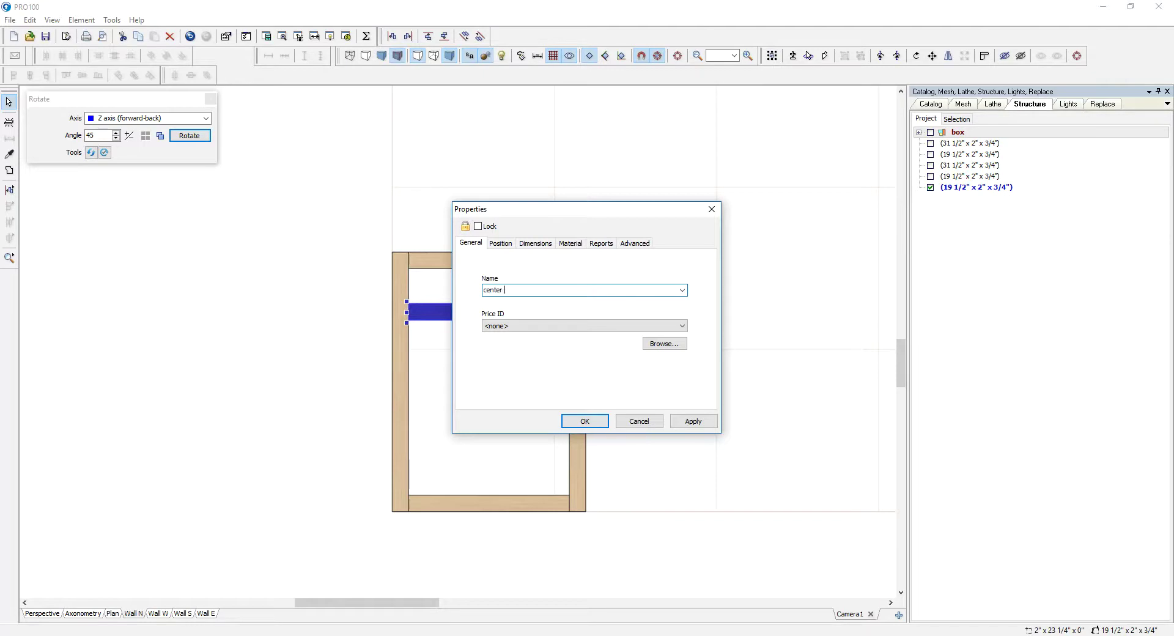
pyautogui.write(' rial')
pyautogui.press('BackSpace')
pyautogui.click(585, 420)
# Name the upper rail "top rail" and the lowest rail "bottom rail".
pyautogui.doubleClick(497, 265)
pyautogui.write('top rail')
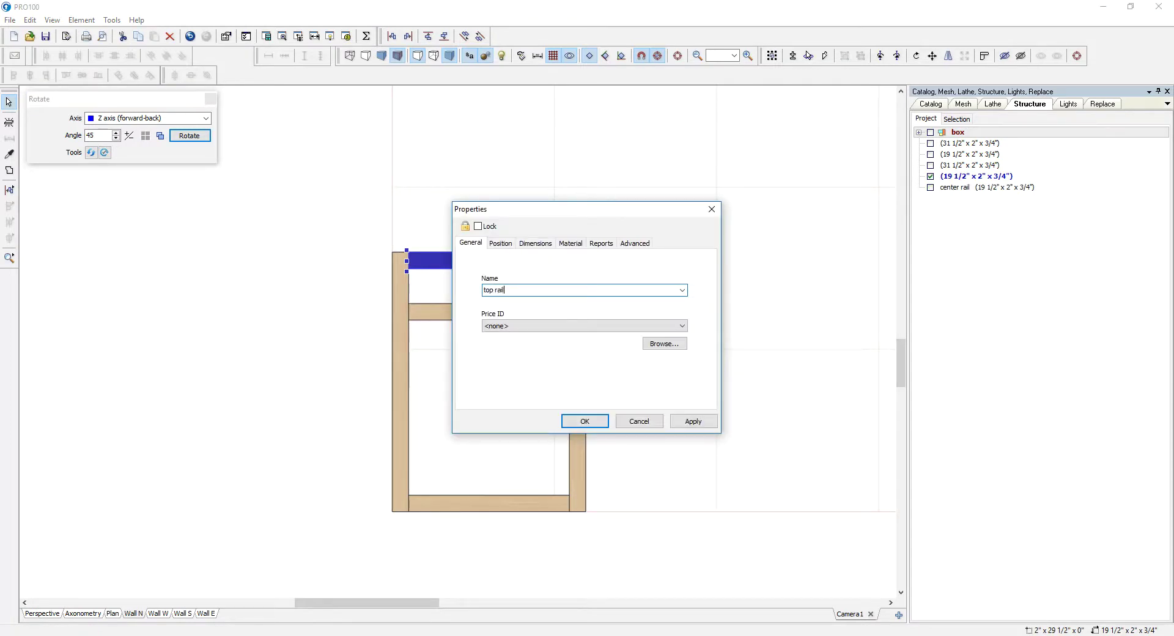
pyautogui.click(585, 421)
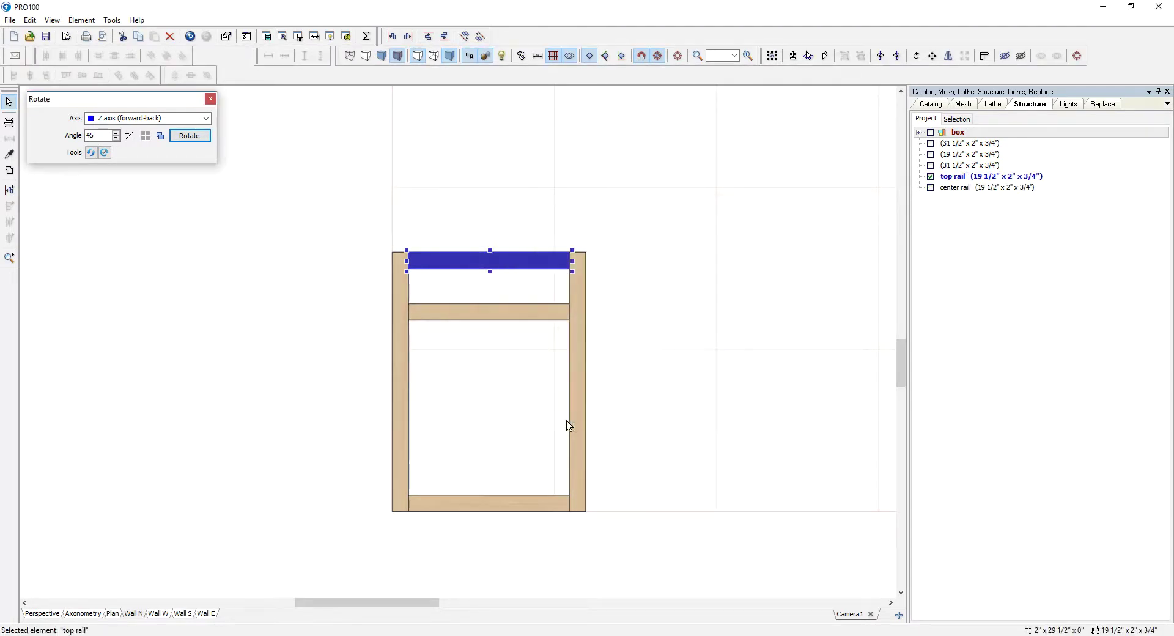
pyautogui.doubleClick(524, 504)
pyautogui.write('bottom rail')
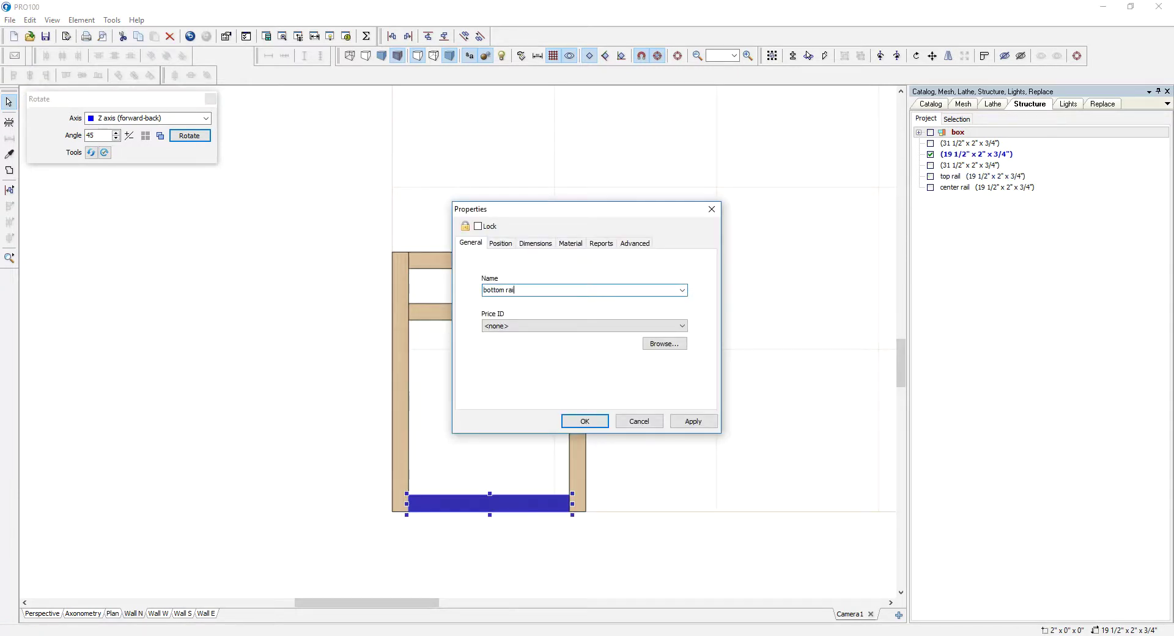
pyautogui.press('Return')
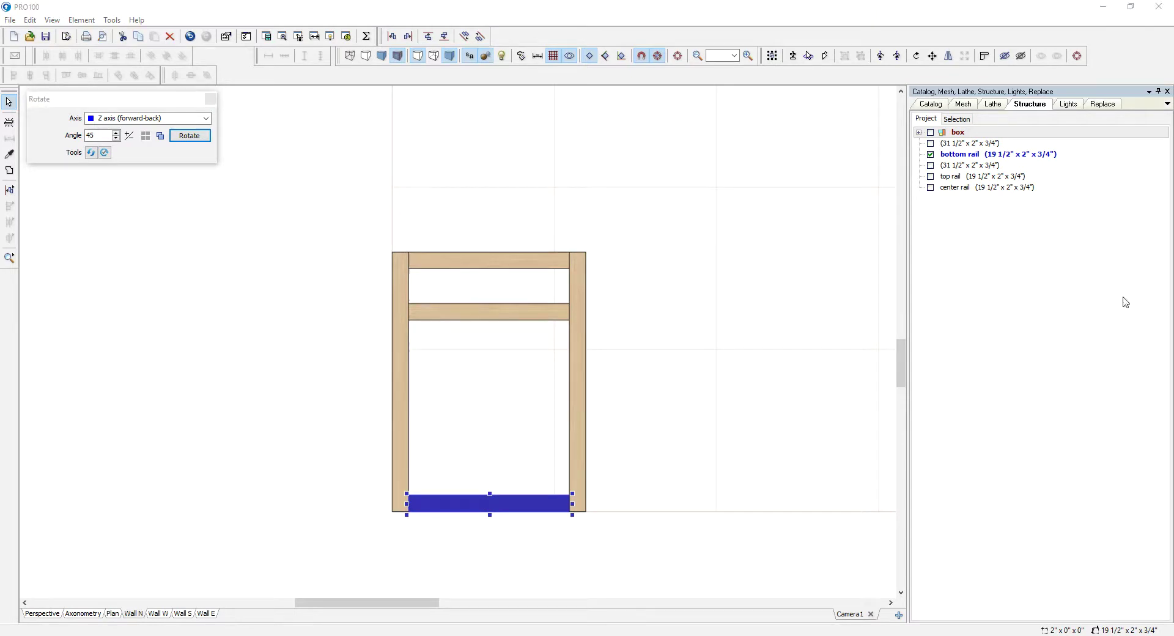
# Give both upright members of the face frame the shared name "stile".
pyautogui.click(404, 368)
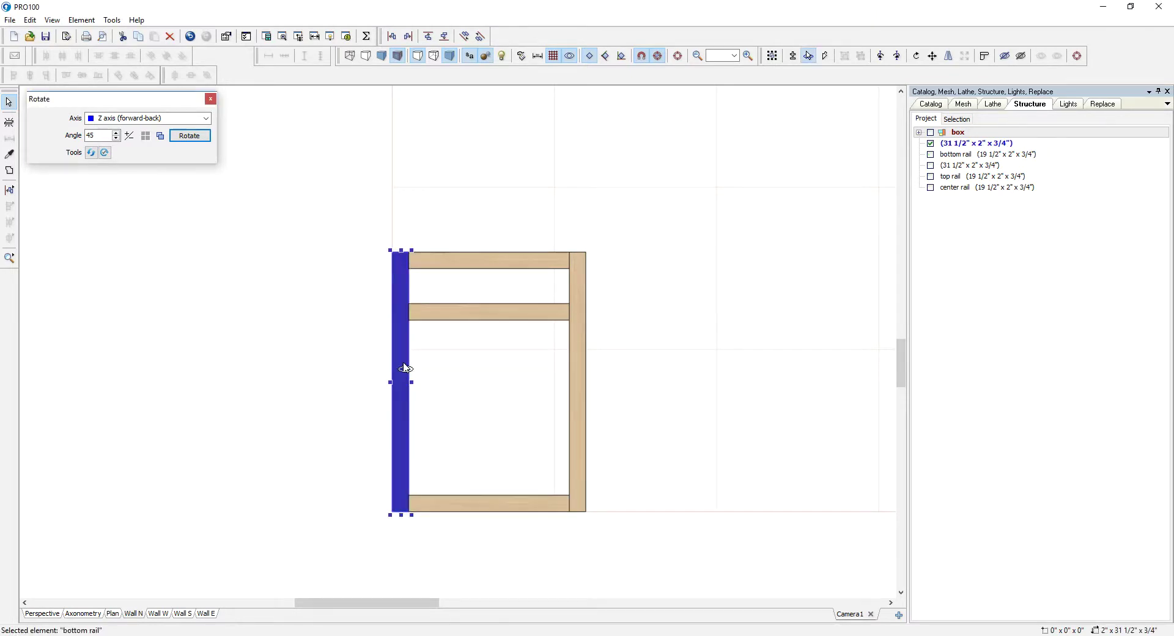
pyautogui.keyDown('shift'); pyautogui.click(580, 388); pyautogui.keyUp('shift')
pyautogui.doubleClick(580, 388)
pyautogui.write('s')
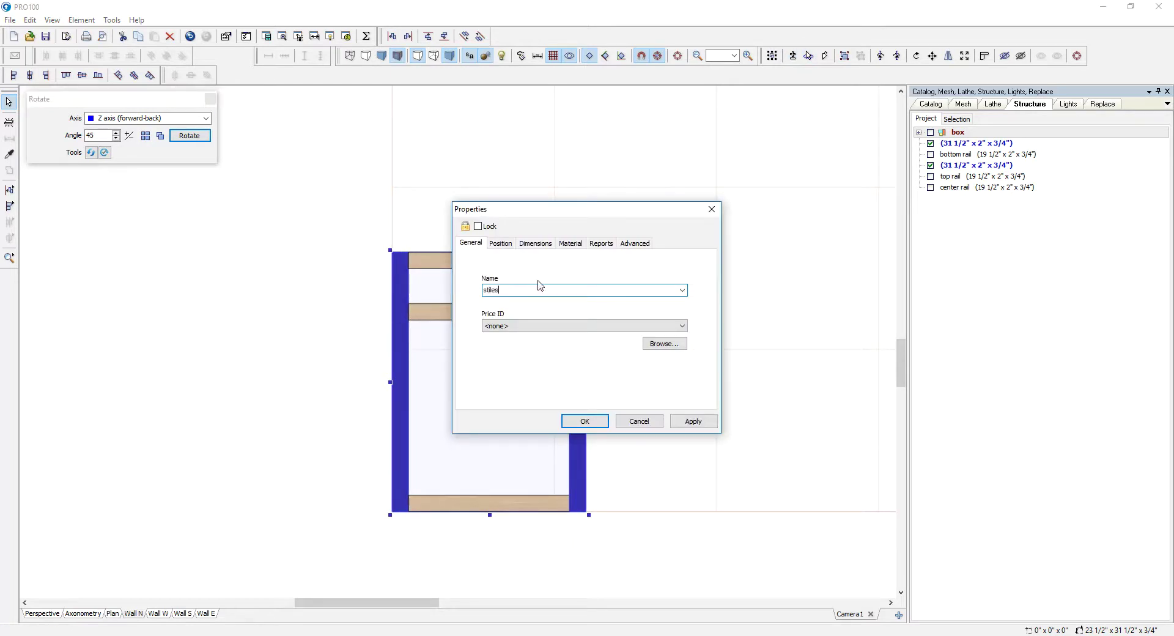
pyautogui.write('tile')
pyautogui.click(596, 423)
pyautogui.click(713, 380)
pyautogui.click(405, 372)
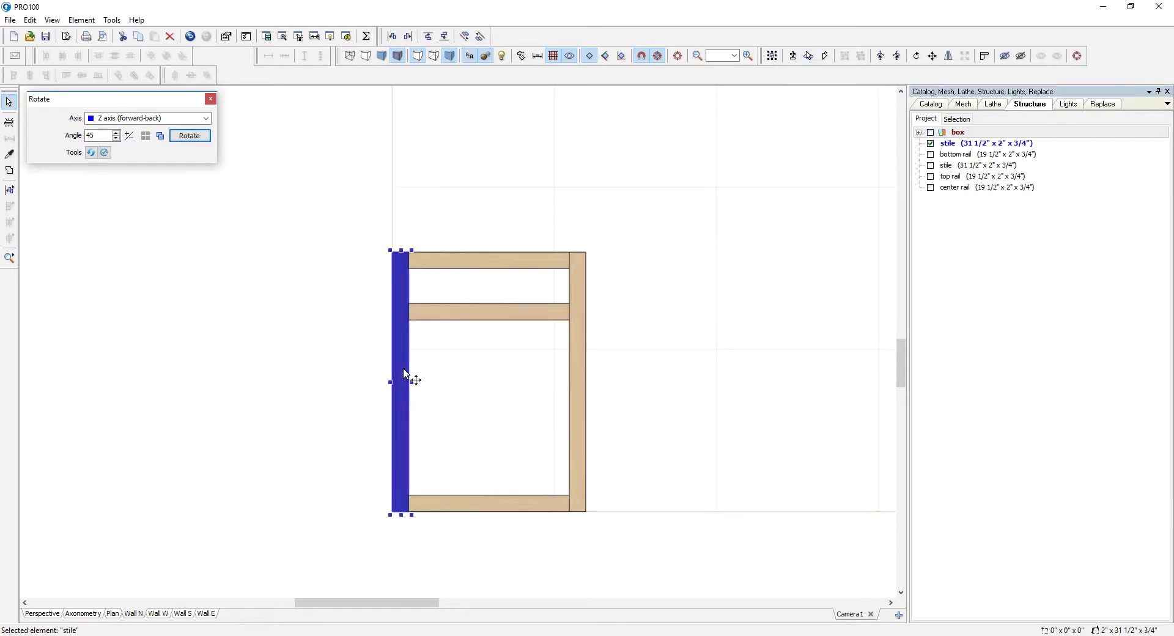
pyautogui.click(726, 322)
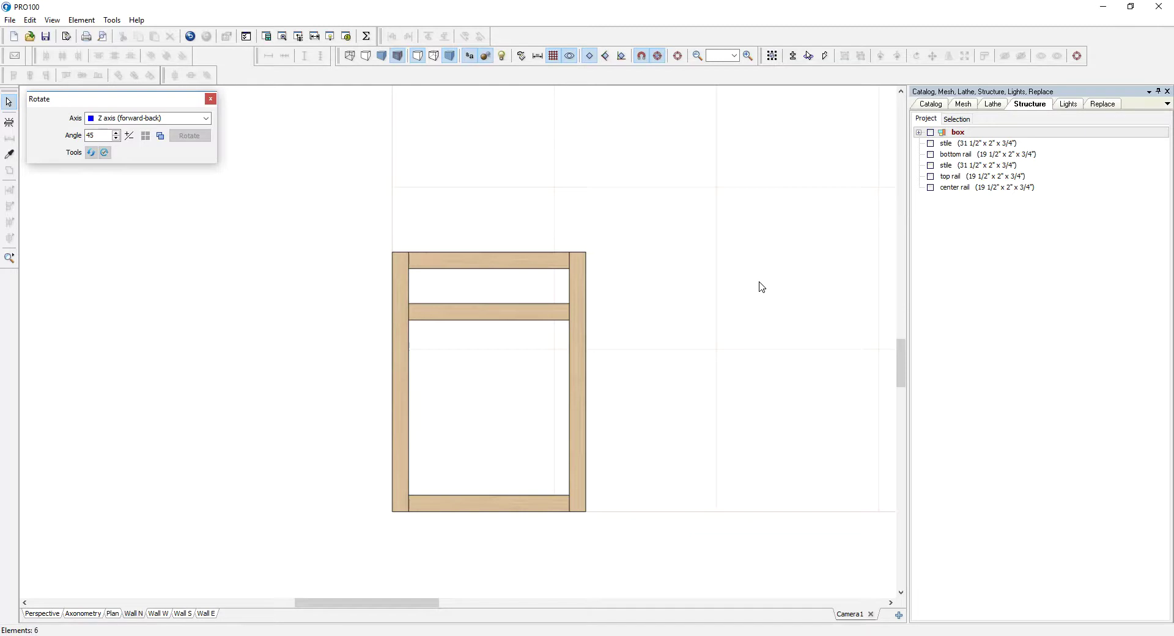
# Rename the two uprights individually as "left stile" and "right stile".
pyautogui.doubleClick(402, 360)
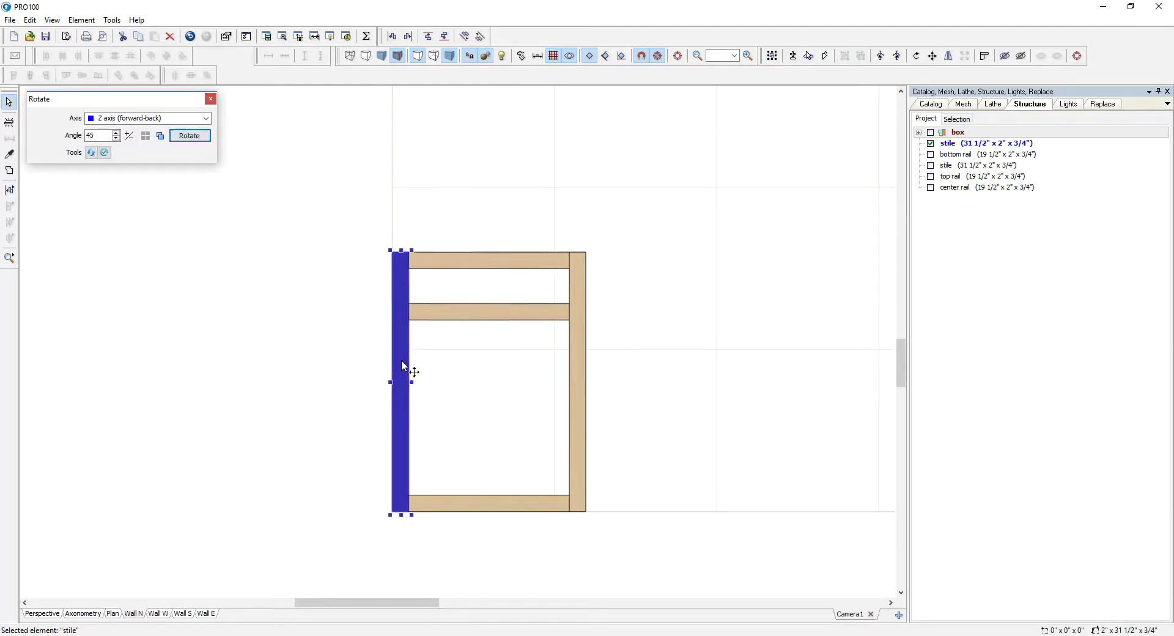
pyautogui.write('left stile')
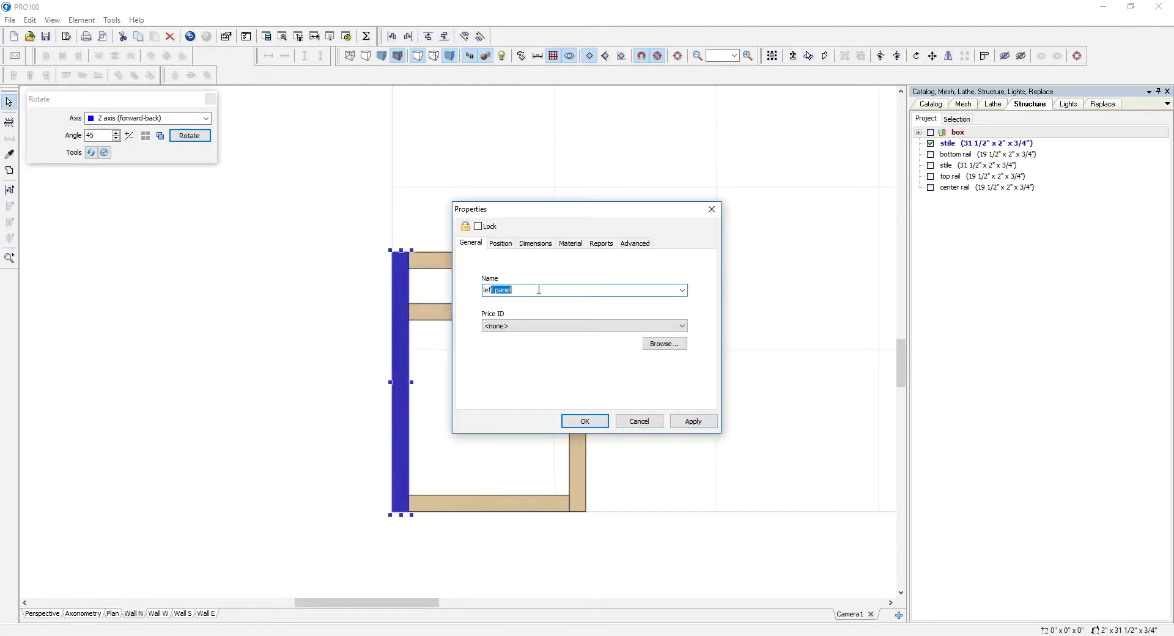
pyautogui.click(585, 421)
pyautogui.click(578, 403)
pyautogui.doubleClick(578, 402)
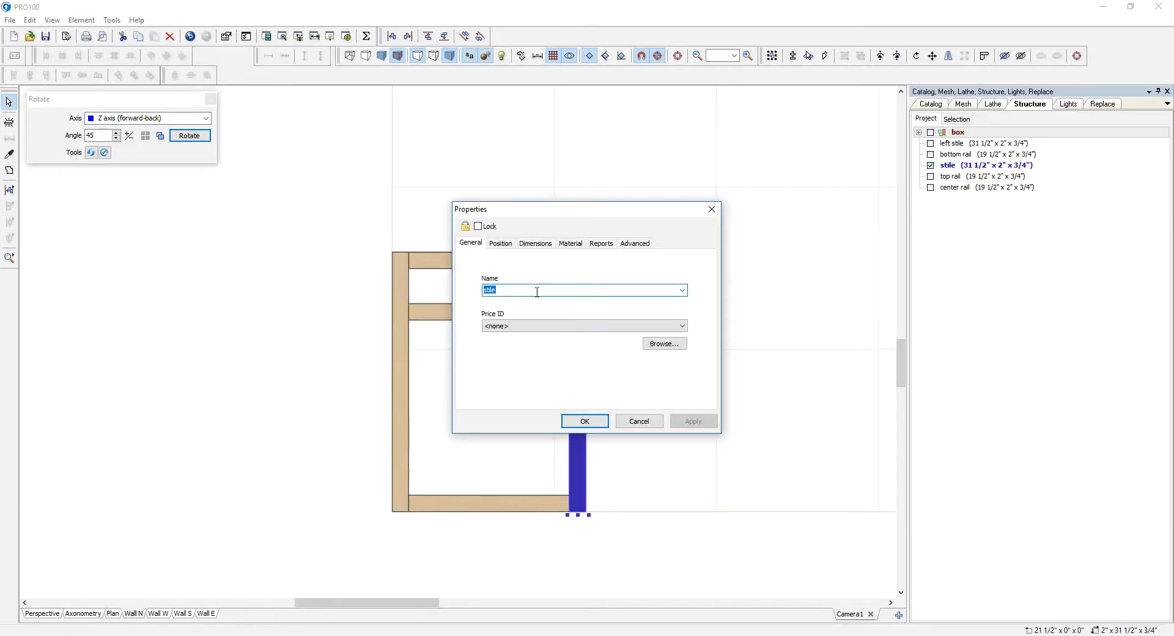
pyautogui.write('right st')
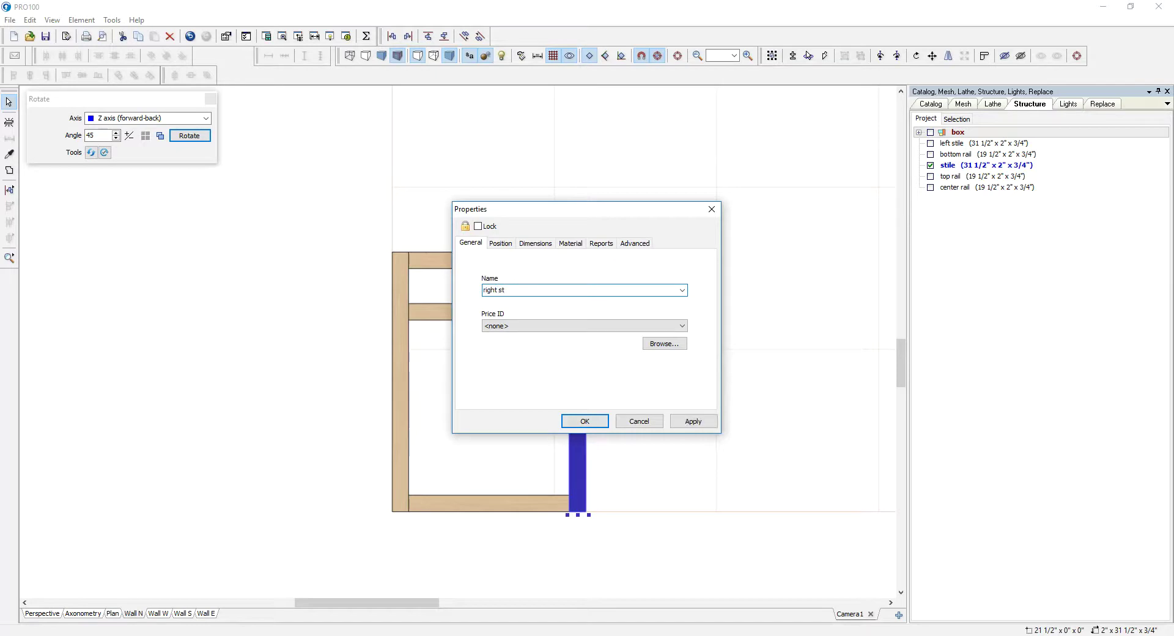
pyautogui.click(581, 421)
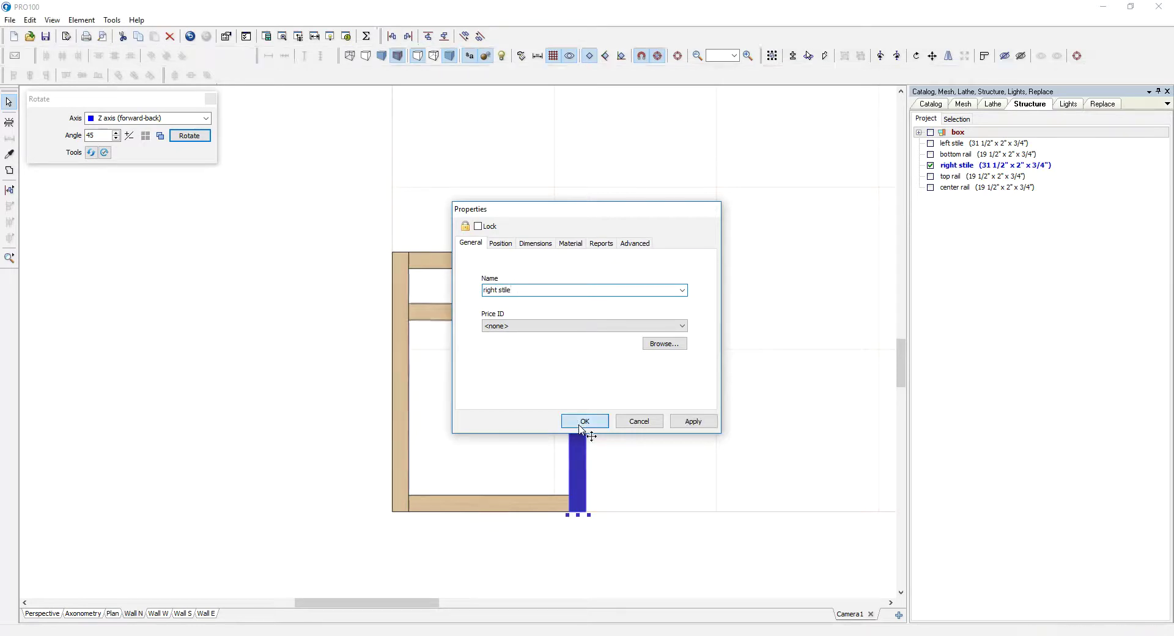
pyautogui.hotkey('ctrl', 'a')
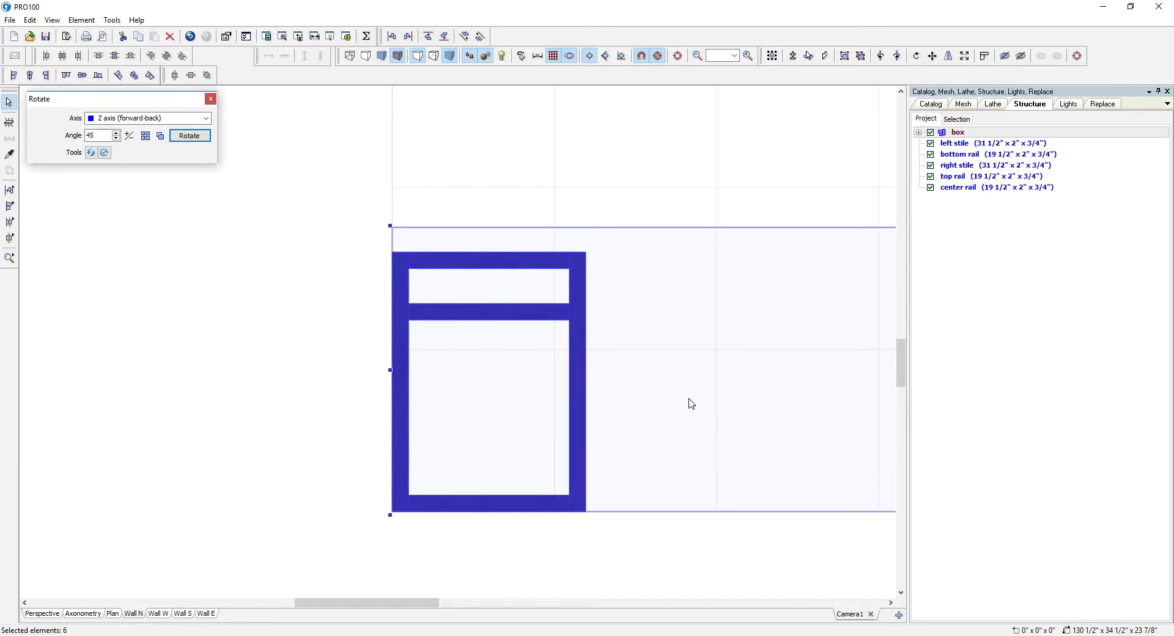
pyautogui.scroll(-3, 691, 404)
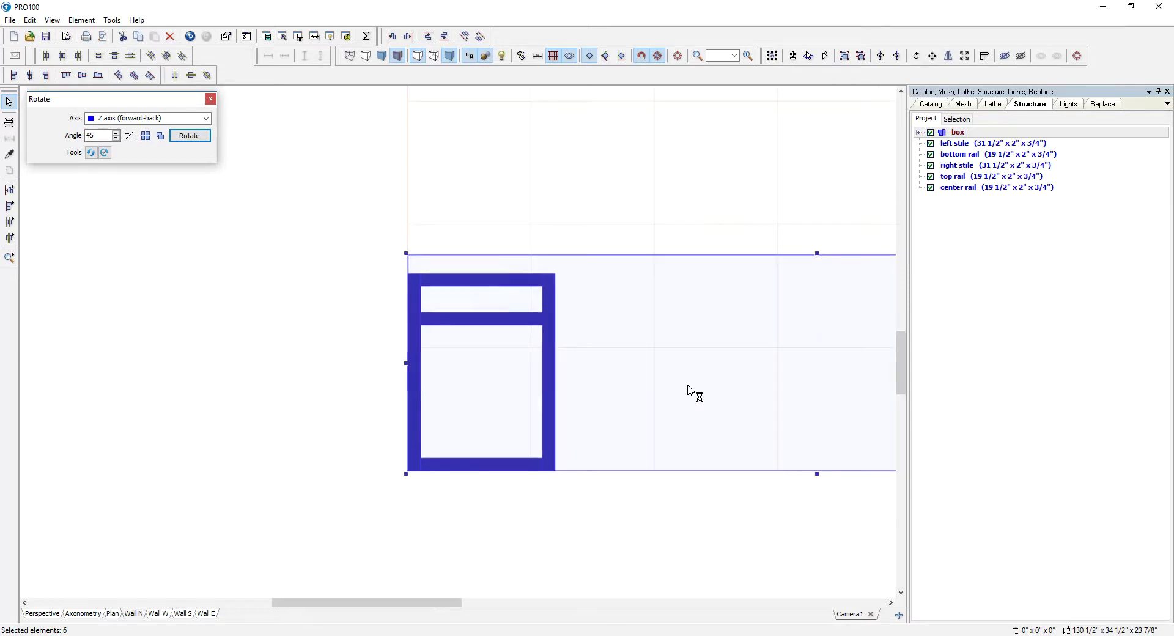
pyautogui.click(562, 523)
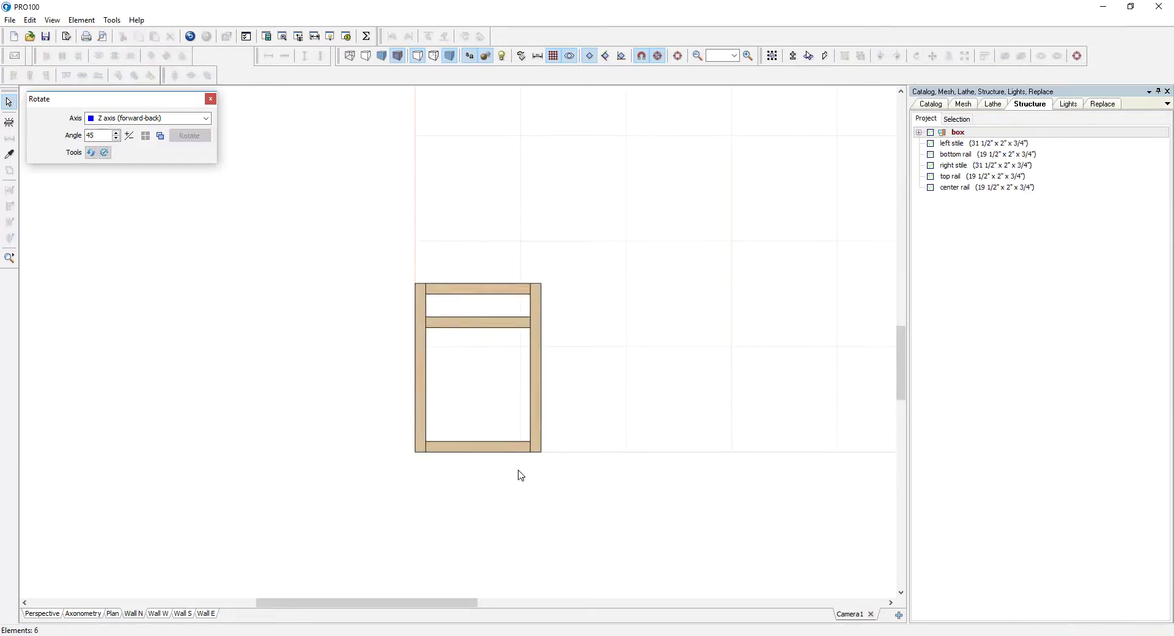
# Group the two stiles and three rails without the box and name the group "face frame".
pyautogui.moveTo(367, 233); pyautogui.dragTo(615, 490)
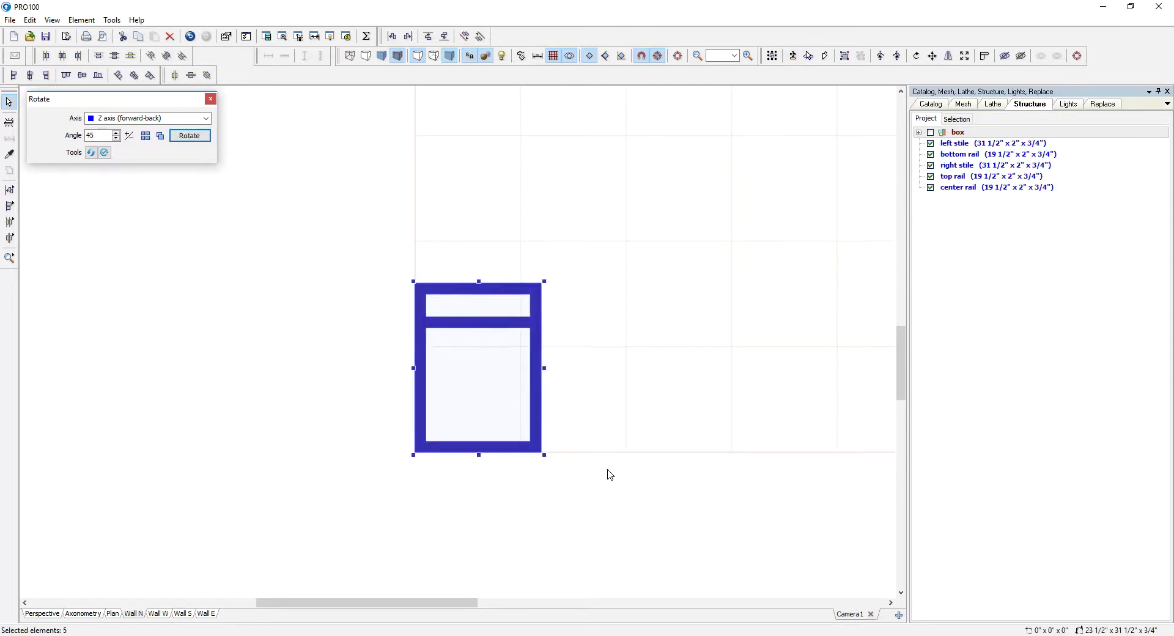
pyautogui.click(845, 55)
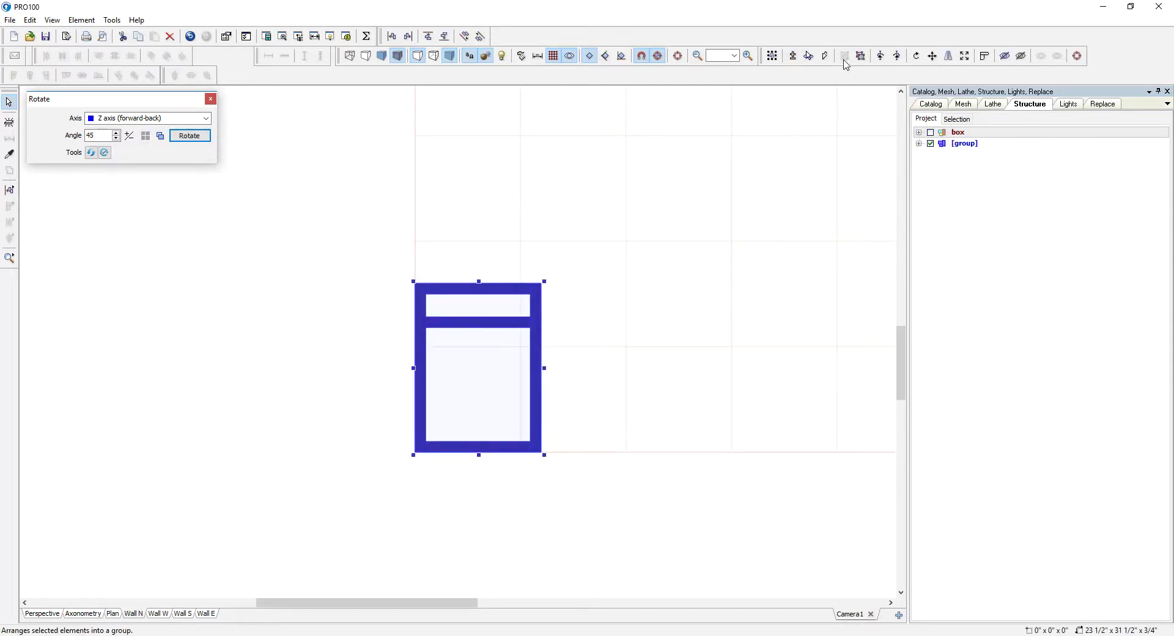
pyautogui.doubleClick(971, 145)
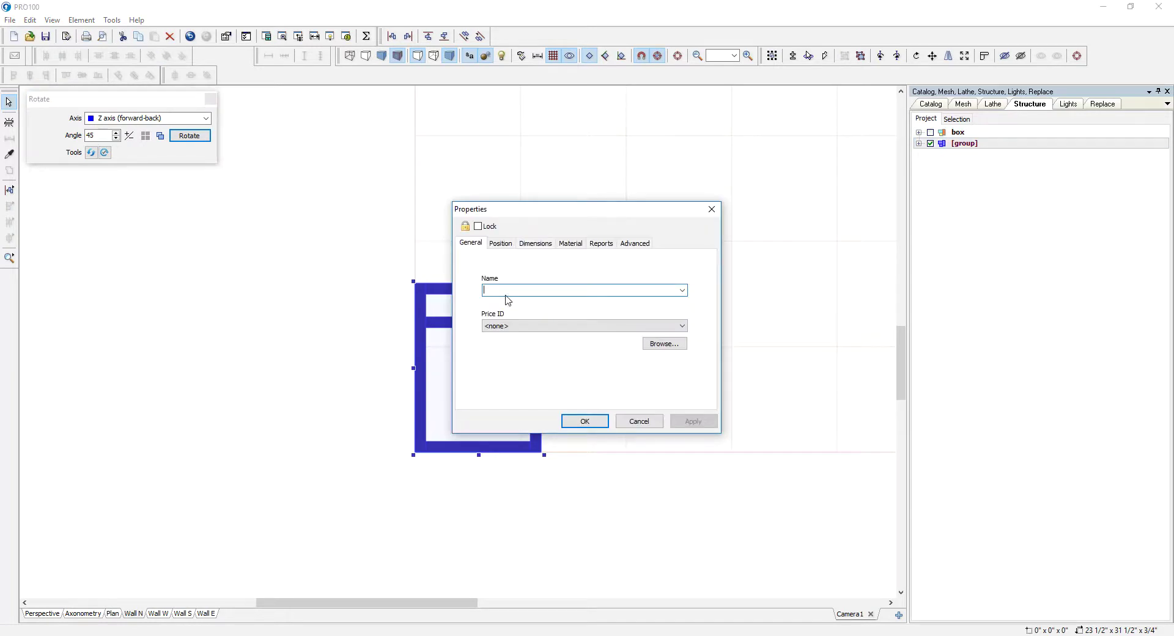
pyautogui.write('face frame')
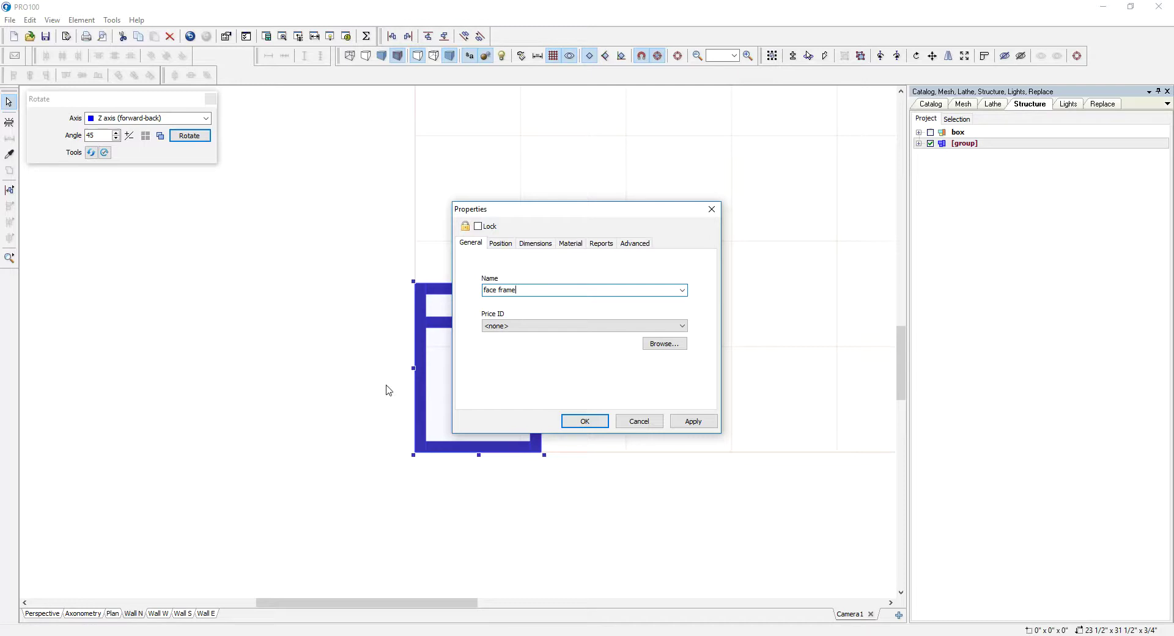
pyautogui.click(596, 422)
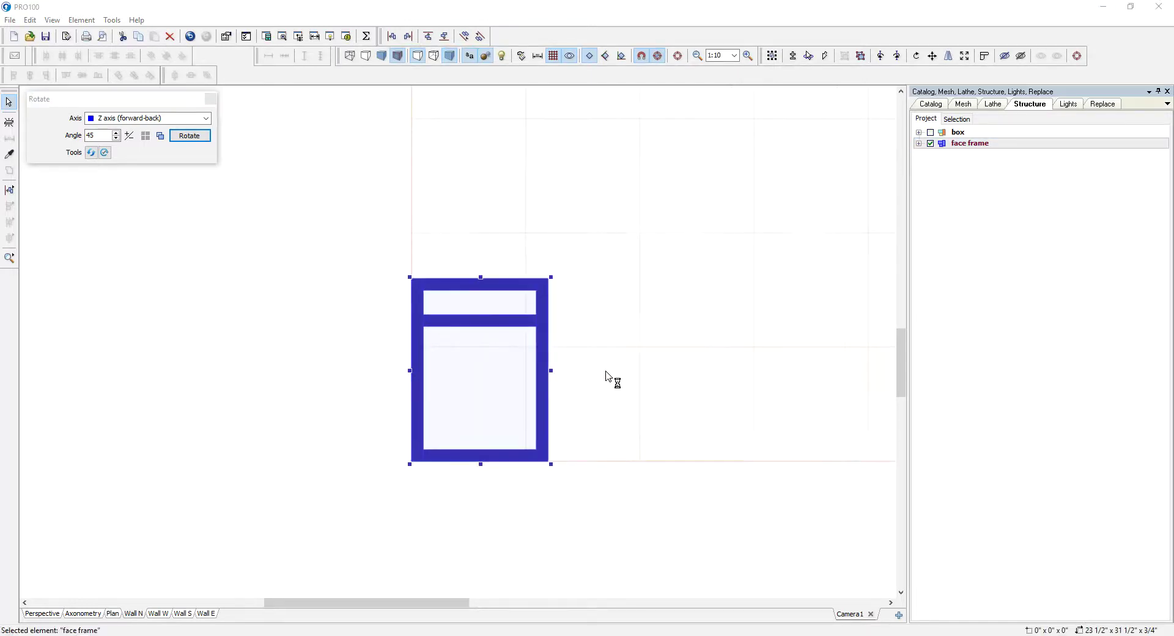
# In the perspective view, lock the width of the left and right stiles inside the face frame group.
pyautogui.click(49, 613)
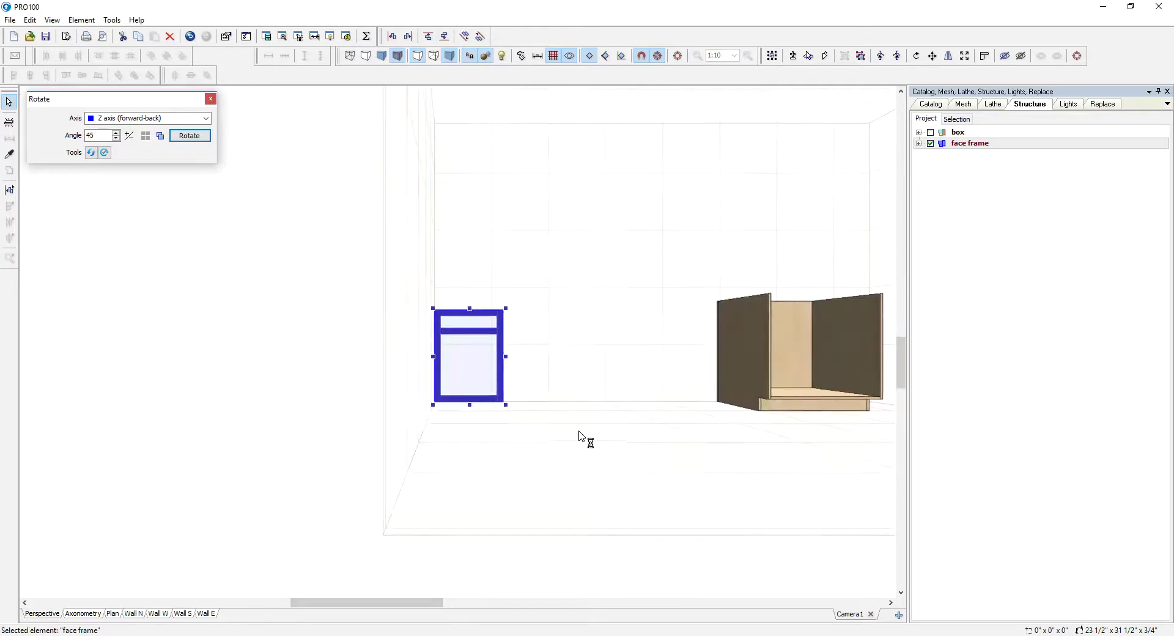
pyautogui.moveTo(584, 417)
pyautogui.mouseDown(button='middle')
pyautogui.moveTo(551, 502)
pyautogui.moveTo(592, 414)
pyautogui.moveTo(579, 420)
pyautogui.mouseUp(button='middle')
pyautogui.scroll(4, 582, 418)
pyautogui.click(629, 385)
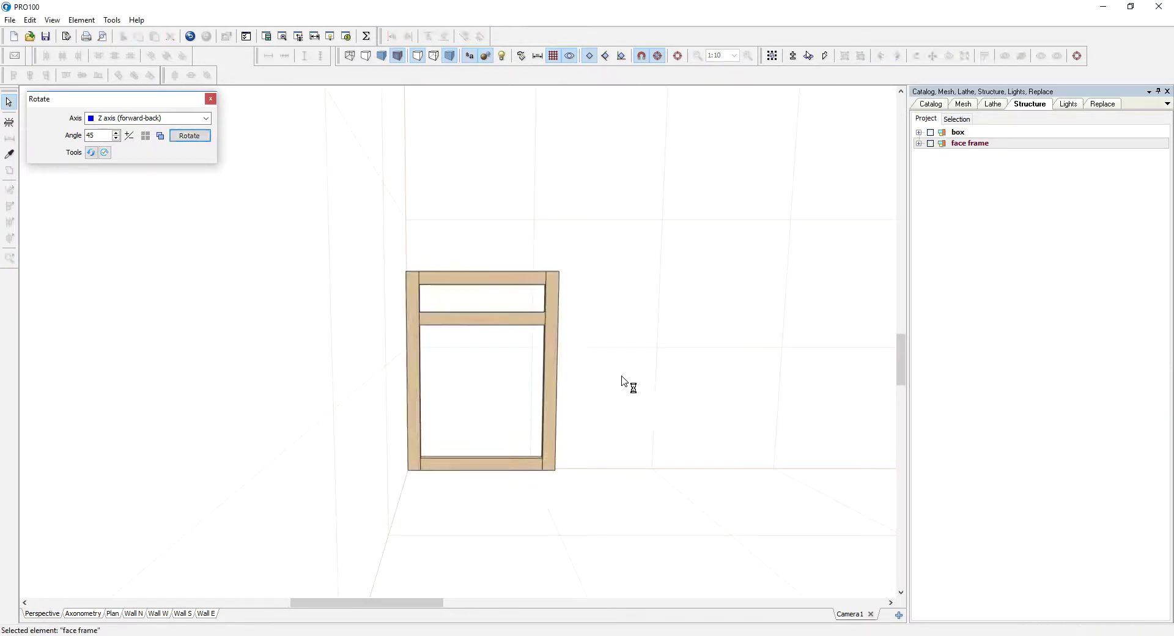
pyautogui.click(416, 395)
pyautogui.keyDown('shift'); pyautogui.doubleClick(554, 393); pyautogui.keyUp('shift')
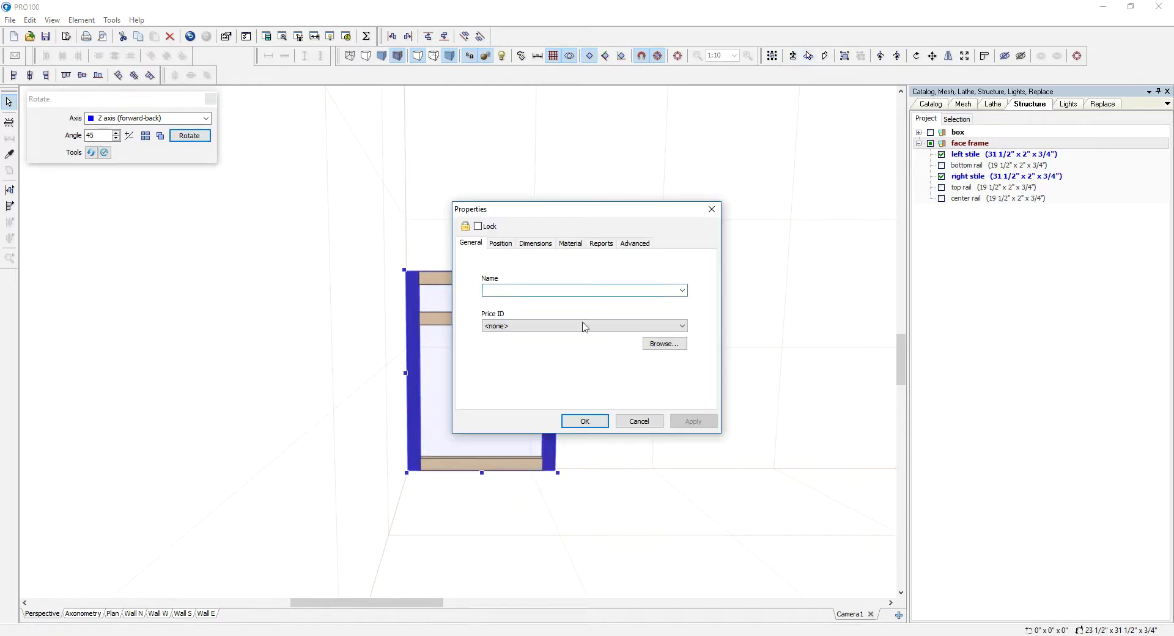
pyautogui.click(541, 244)
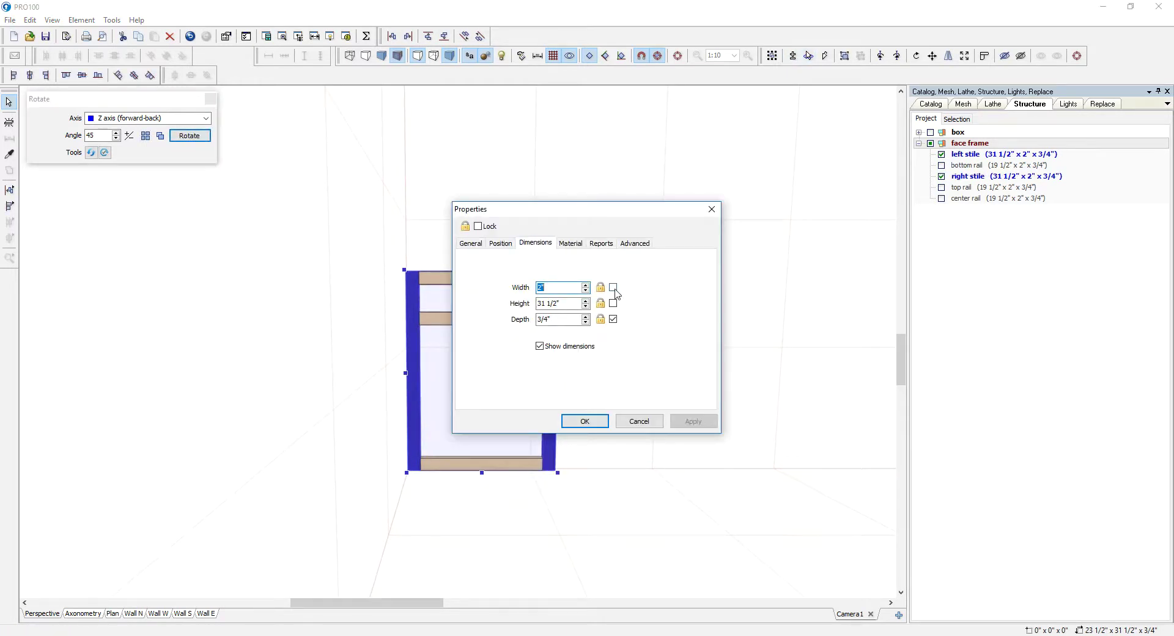
pyautogui.click(585, 421)
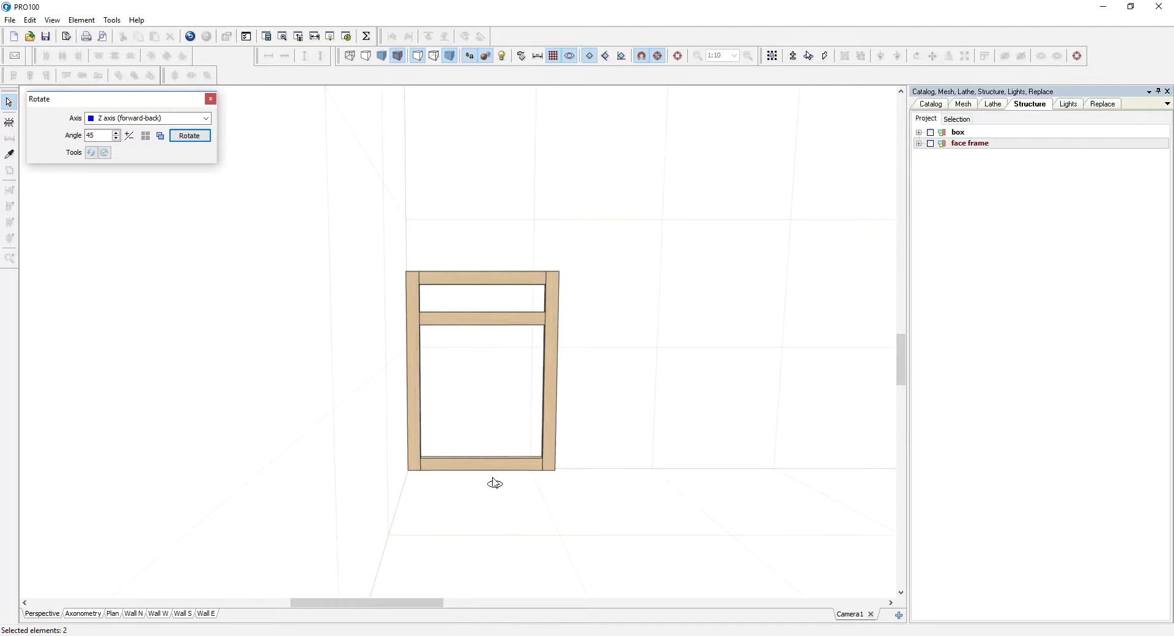
# Lock the height of the bottom, center and top rails inside the face frame group.
pyautogui.click(493, 463)
pyautogui.keyDown('shift'); pyautogui.click(506, 317); pyautogui.keyUp('shift')
pyautogui.keyDown('shift'); pyautogui.click(503, 278); pyautogui.keyUp('shift')
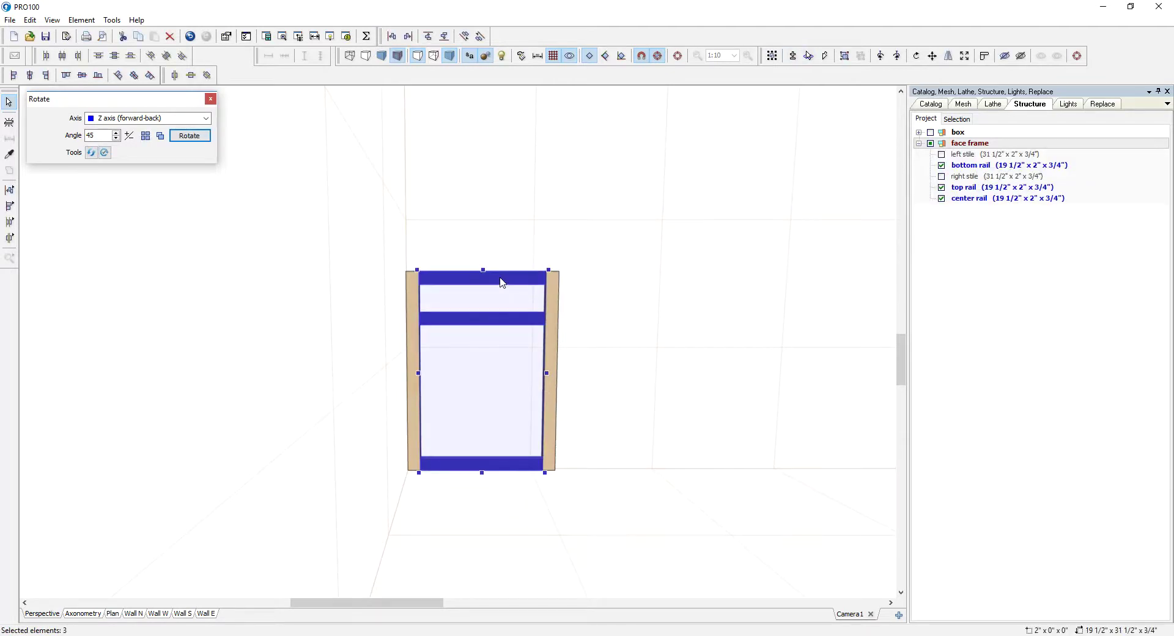
pyautogui.doubleClick(502, 281)
pyautogui.click(614, 303)
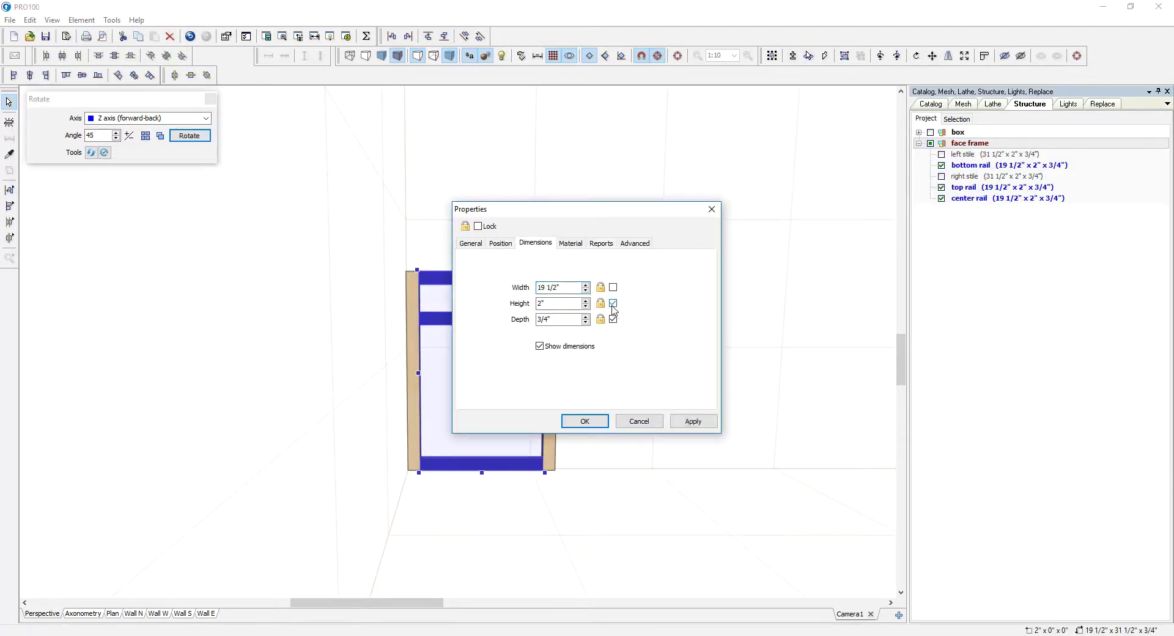
pyautogui.click(589, 420)
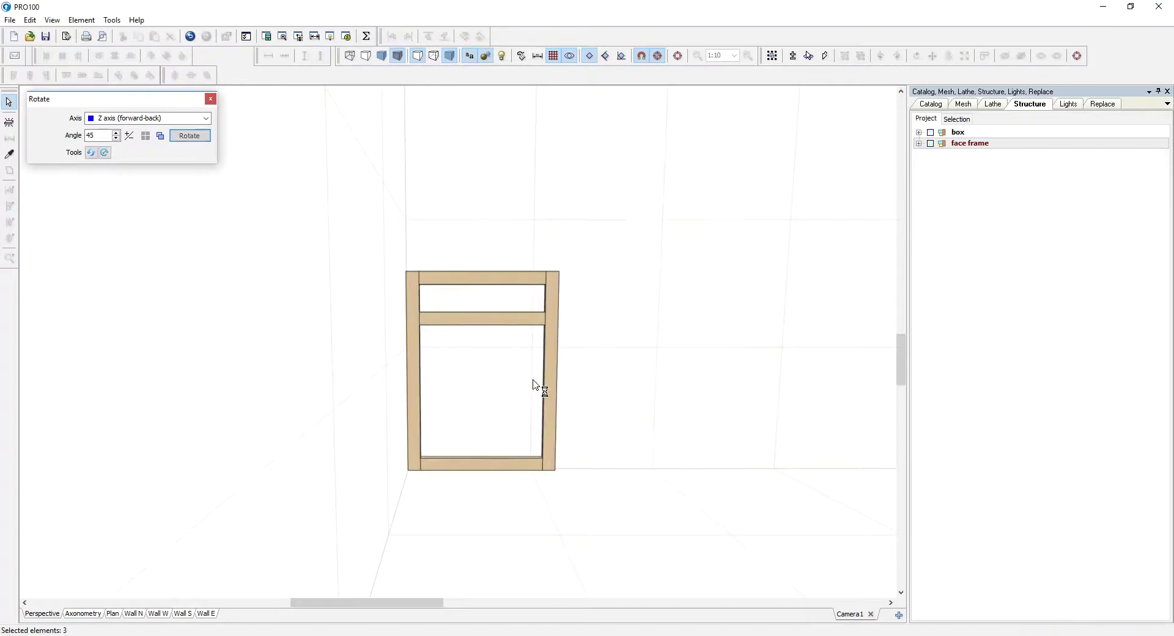
# Stretch the face frame group to about 27" wide and 27 3/4" high, and check its dimensions.
pyautogui.click(558, 383)
pyautogui.moveTo(560, 373); pyautogui.dragTo(579, 391)
pyautogui.moveTo(489, 269); pyautogui.dragTo(492, 295)
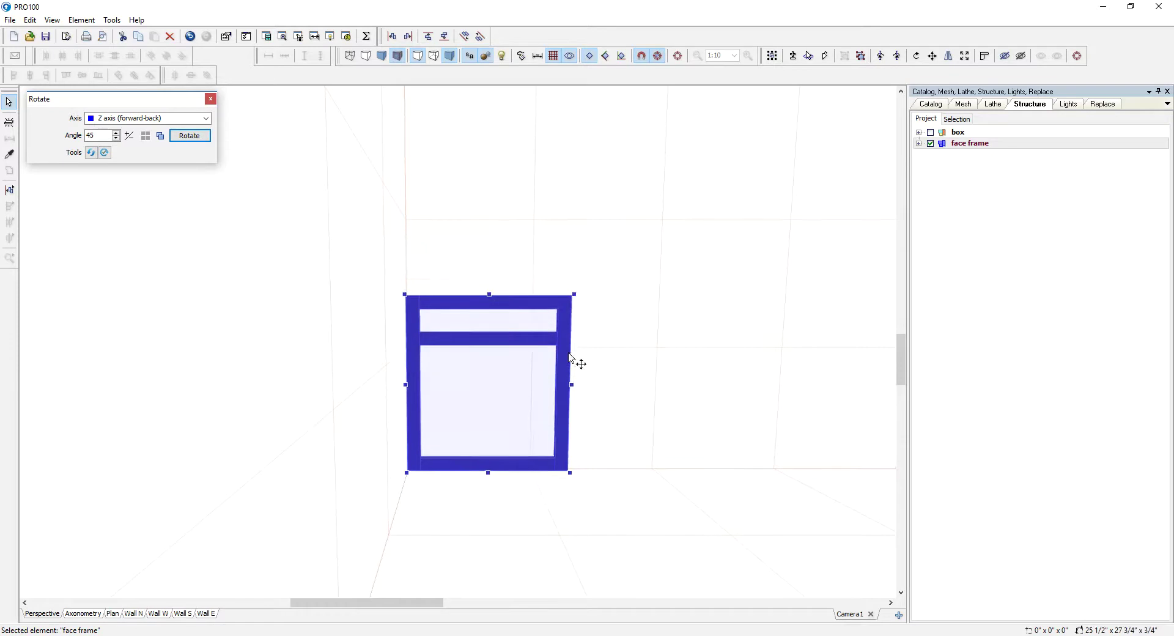
pyautogui.moveTo(575, 388); pyautogui.dragTo(586, 394)
pyautogui.doubleClick(577, 389)
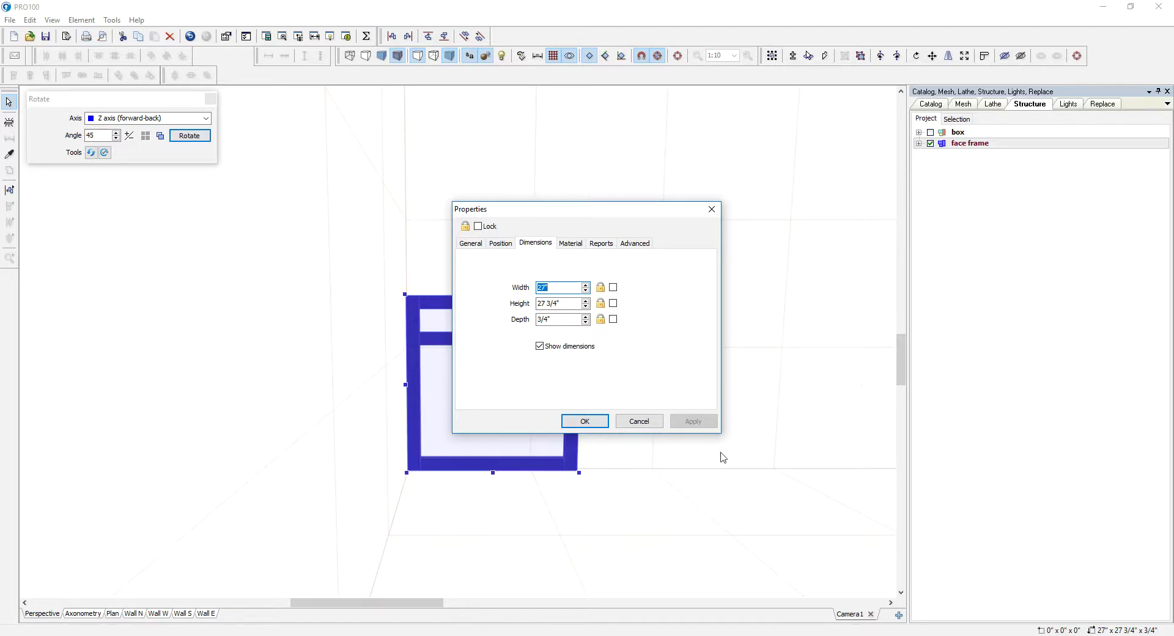
pyautogui.click(711, 210)
# Check the box group's dimensions and copy its 34 1/2" height value.
pyautogui.scroll(-3, 728, 368)
pyautogui.moveTo(742, 369); pyautogui.dragTo(652, 397)
pyautogui.doubleClick(657, 364)
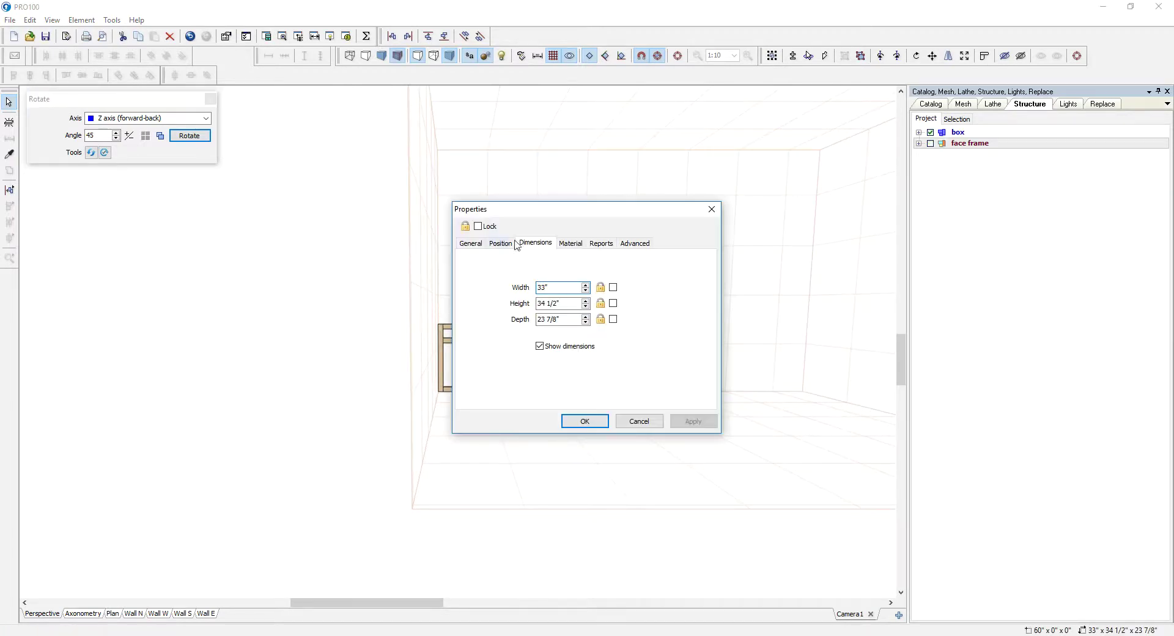
pyautogui.press('Tab')
pyautogui.rightClick(549, 308)
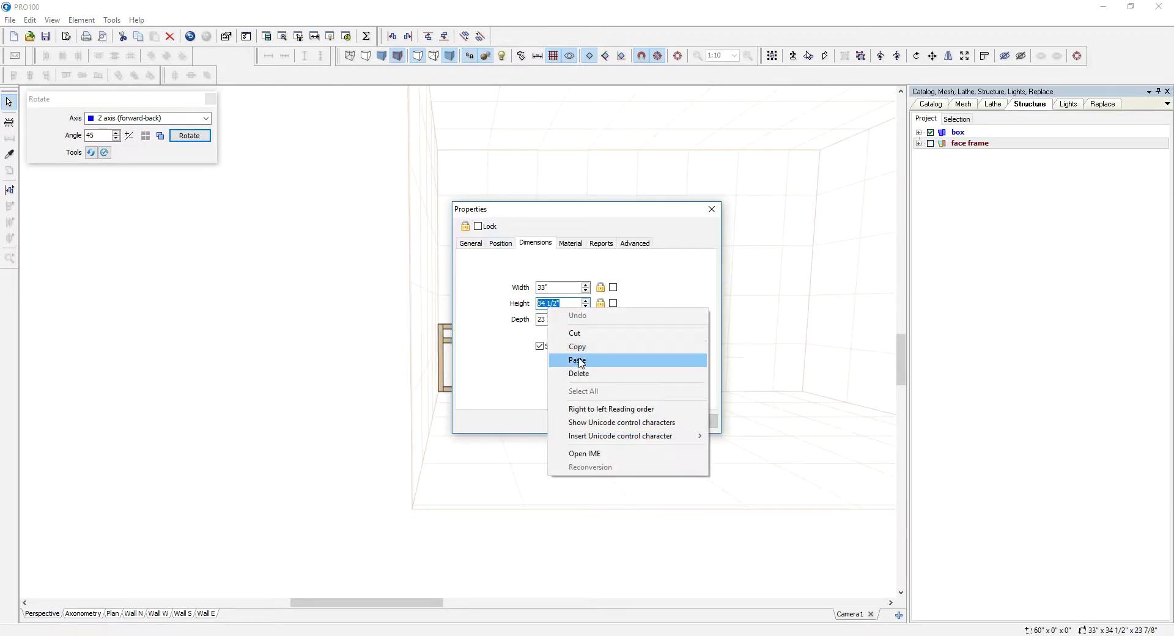
pyautogui.click(608, 347)
pyautogui.click(712, 209)
pyautogui.scroll(3, 507, 331)
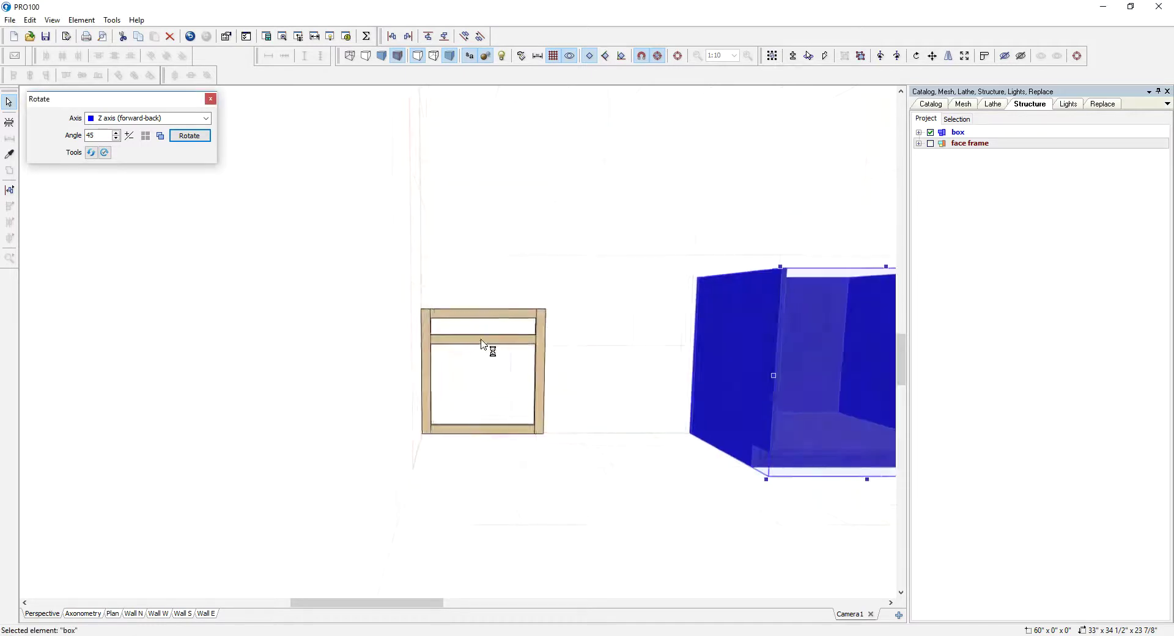
# Set the face frame group's height to 30 1/2" and lock that dimension.
pyautogui.doubleClick(507, 322)
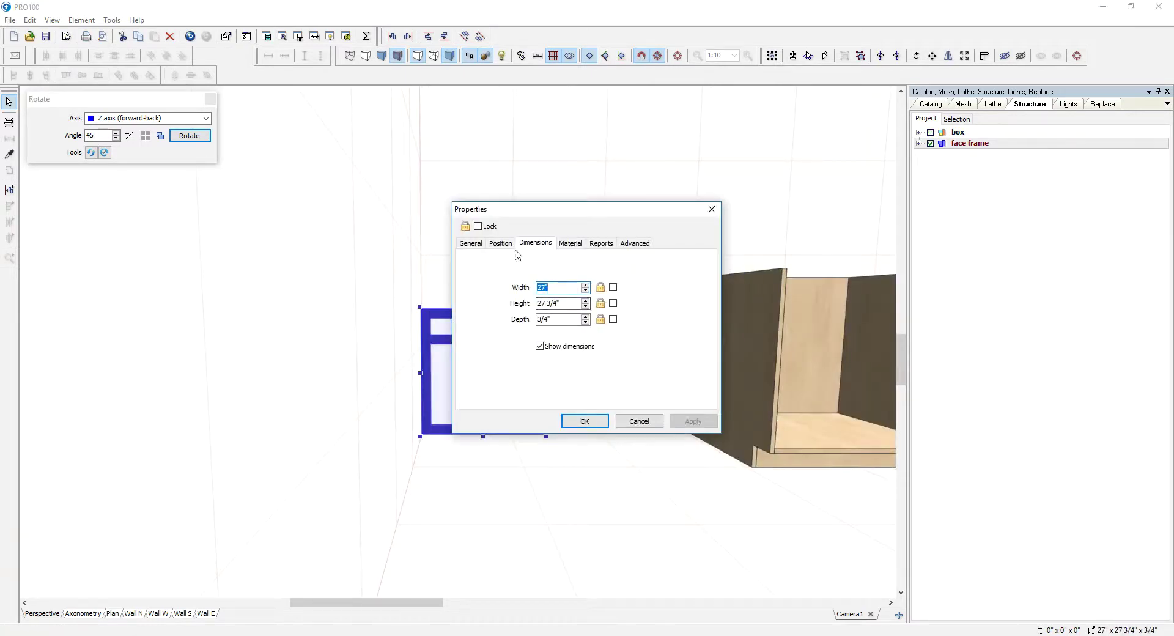
pyautogui.click(472, 244)
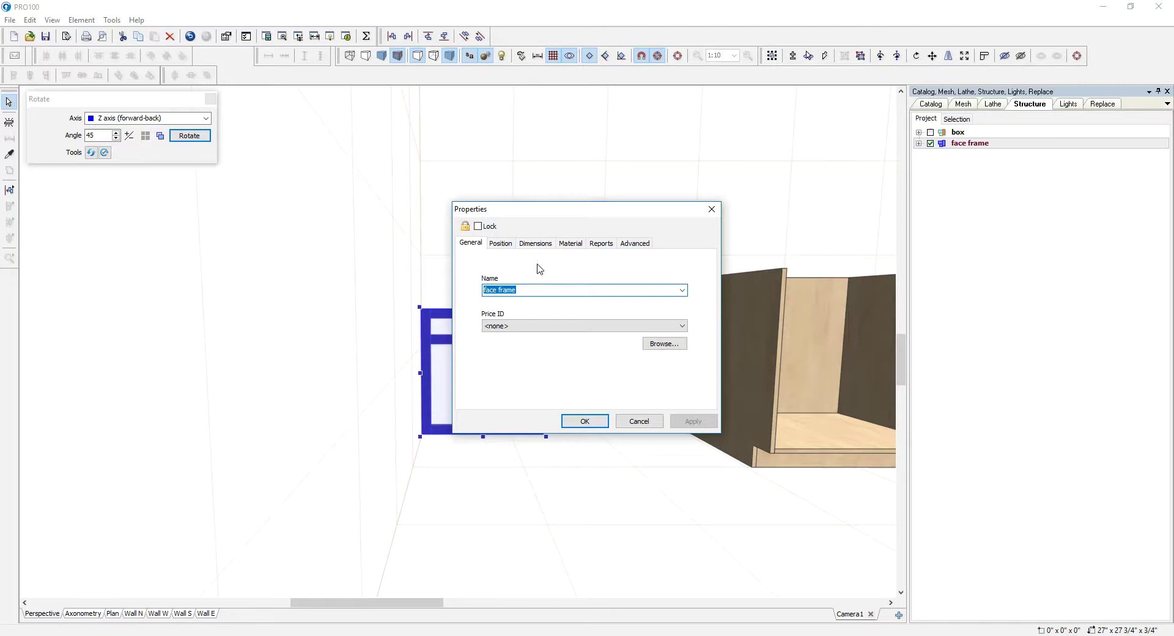
pyautogui.click(537, 244)
pyautogui.moveTo(571, 306); pyautogui.dragTo(537, 304)
pyautogui.write('34 1/2"')
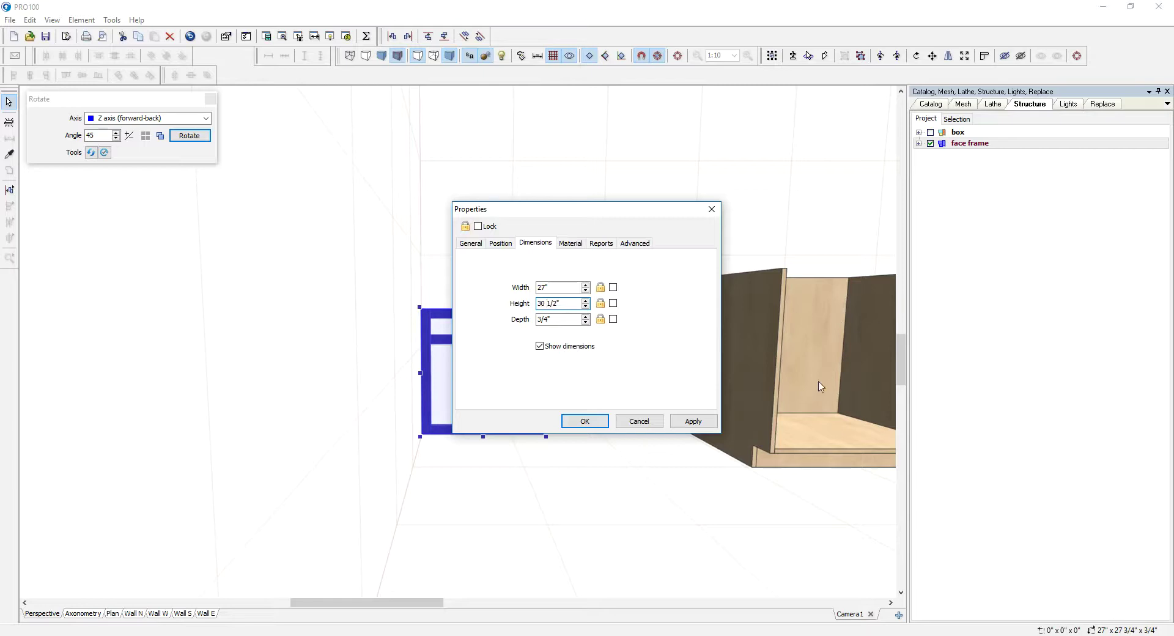
pyautogui.click(694, 422)
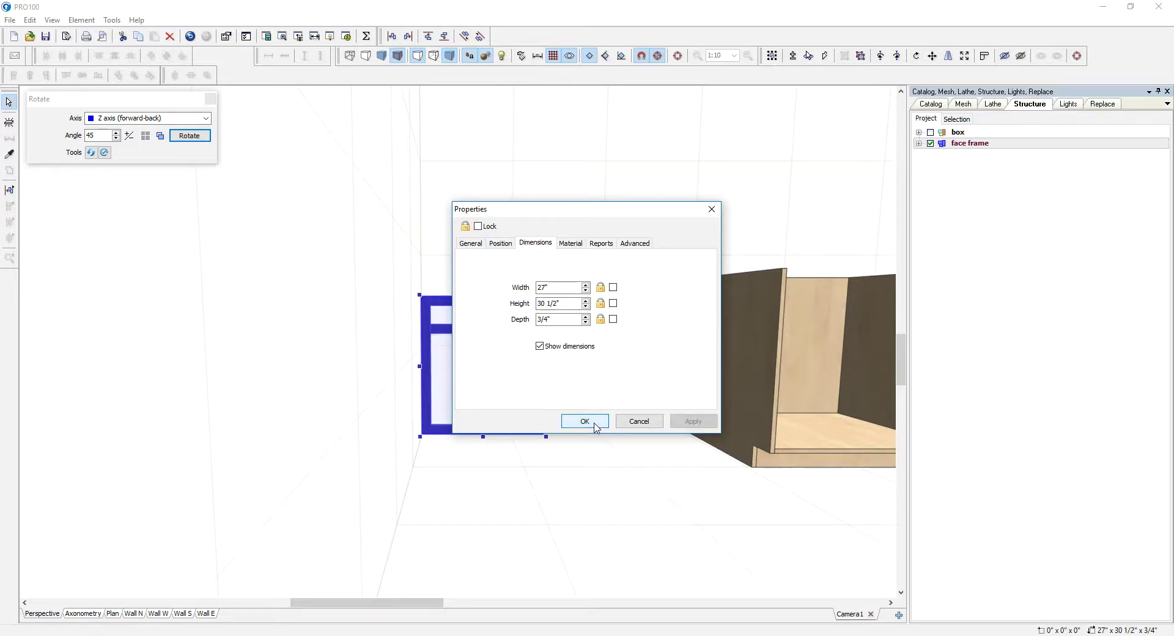
pyautogui.click(613, 304)
pyautogui.click(579, 422)
pyautogui.click(632, 416)
pyautogui.scroll(-4, 630, 402)
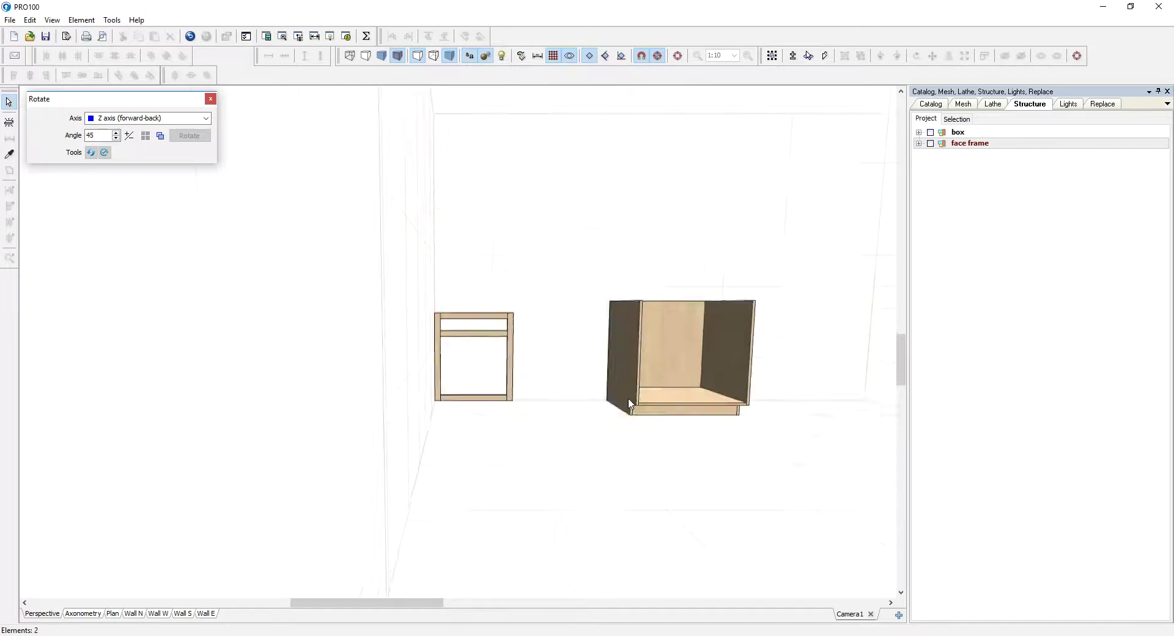
# Move the box into the corner of the room and place the face frame against its open front.
pyautogui.moveTo(713, 439); pyautogui.dragTo(686, 521, button='right')
pyautogui.moveTo(469, 368); pyautogui.dragTo(417, 468)
pyautogui.scroll(3, 605, 427)
pyautogui.moveTo(727, 435); pyautogui.dragTo(453, 292)
pyautogui.click(690, 395)
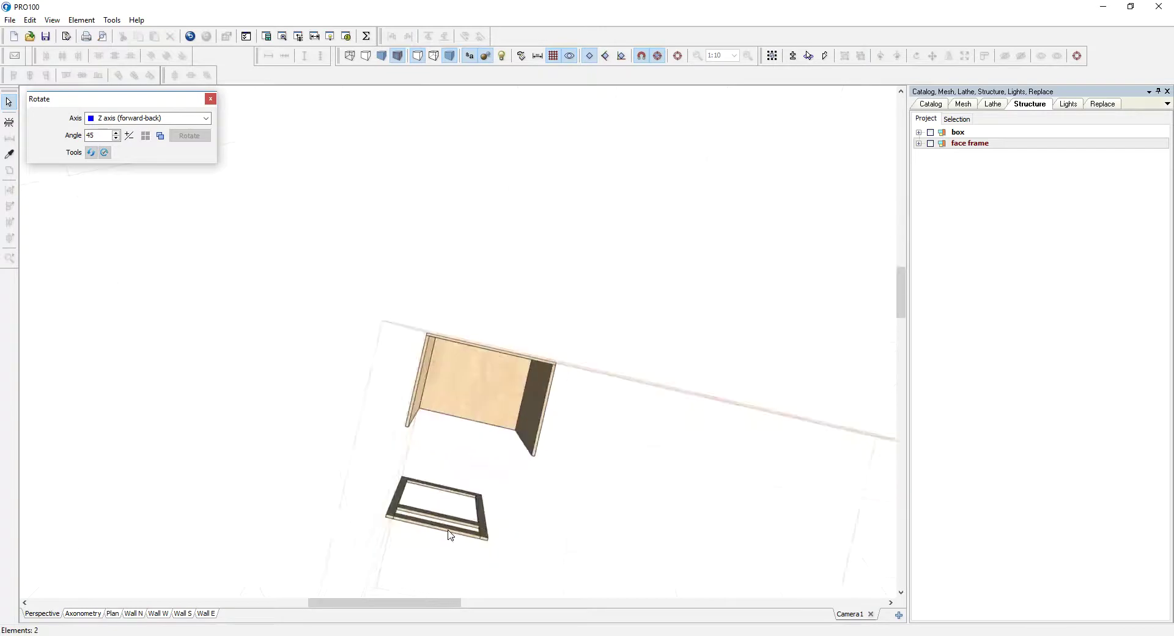
pyautogui.moveTo(481, 536); pyautogui.dragTo(468, 383)
pyautogui.moveTo(617, 408); pyautogui.dragTo(635, 331, button='middle')
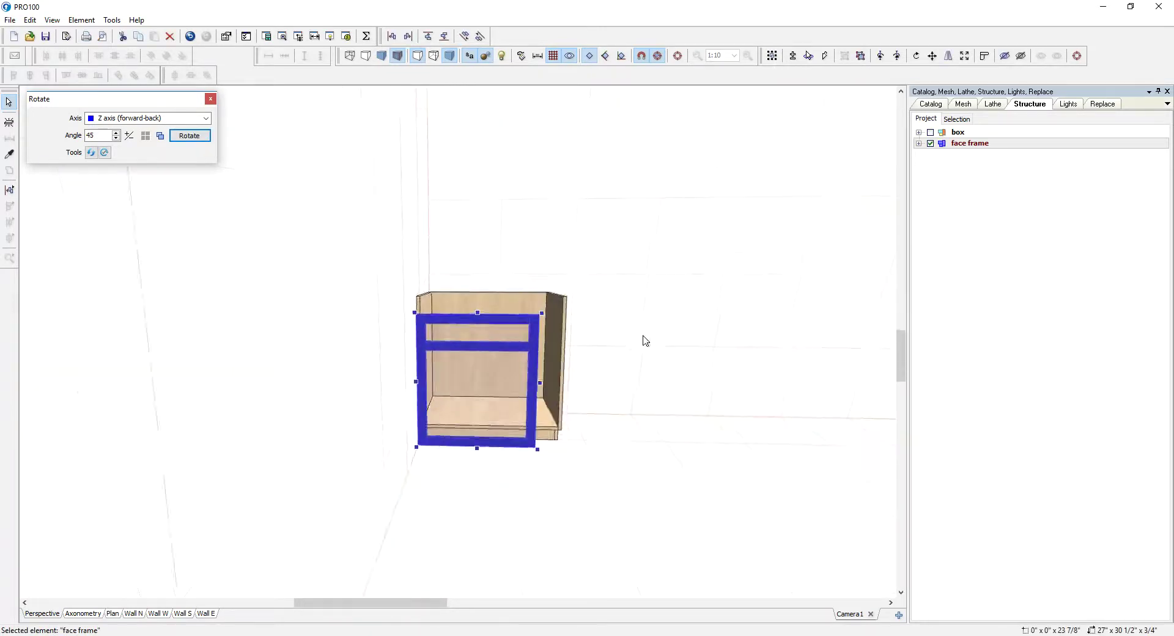
# Try stretching the face frame to 72" wide across the front of the box, and undo the stretch.
pyautogui.scroll(3, 664, 346)
pyautogui.moveTo(691, 379); pyautogui.dragTo(647, 432, button='middle')
pyautogui.scroll(-2, 671, 400)
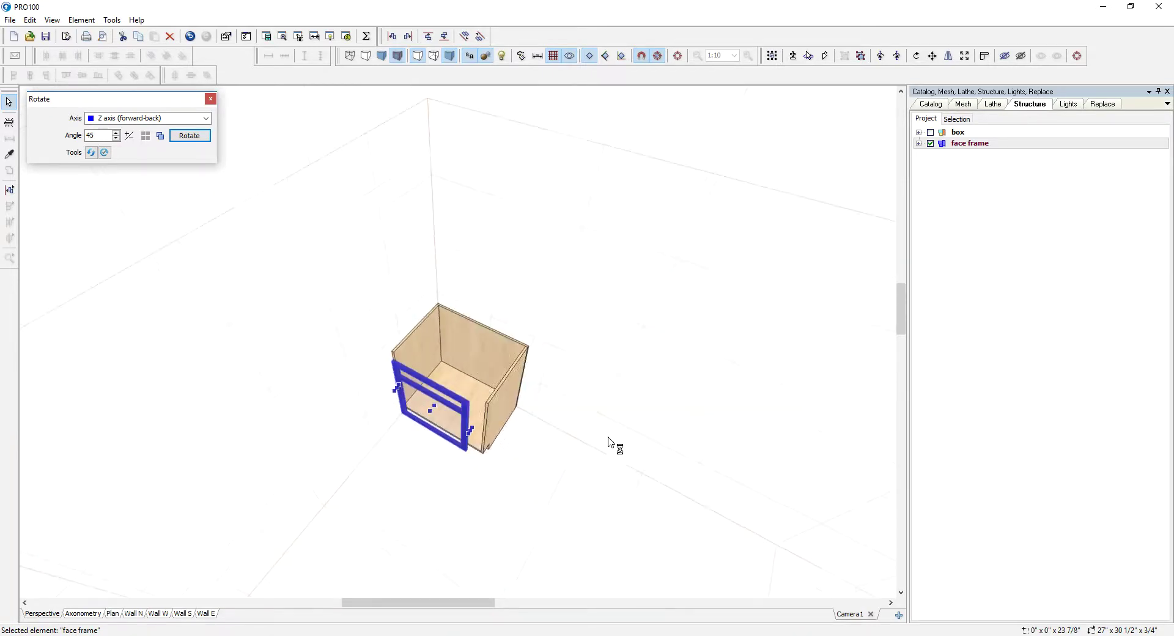
pyautogui.moveTo(471, 432); pyautogui.dragTo(628, 477)
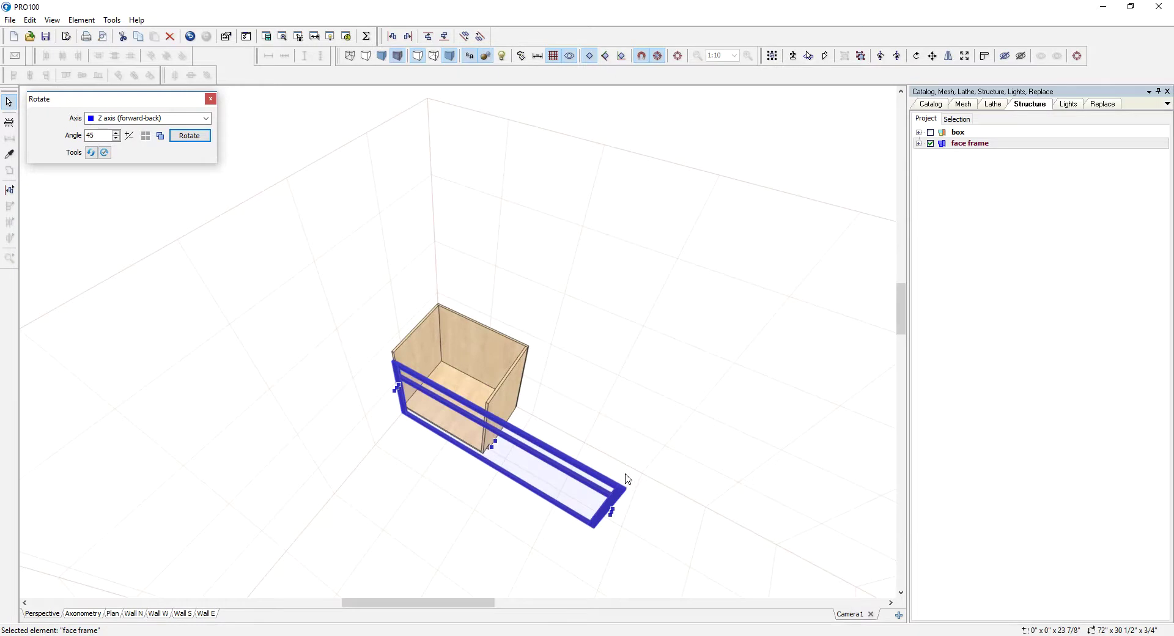
pyautogui.hotkey('ctrl', 'z')
# Move the face frame off the box so it stands separately beside it, about 65" along the back wall.
pyautogui.moveTo(494, 358); pyautogui.dragTo(679, 437)
pyautogui.scroll(2, 679, 437)
pyautogui.moveTo(545, 453); pyautogui.dragTo(587, 359)
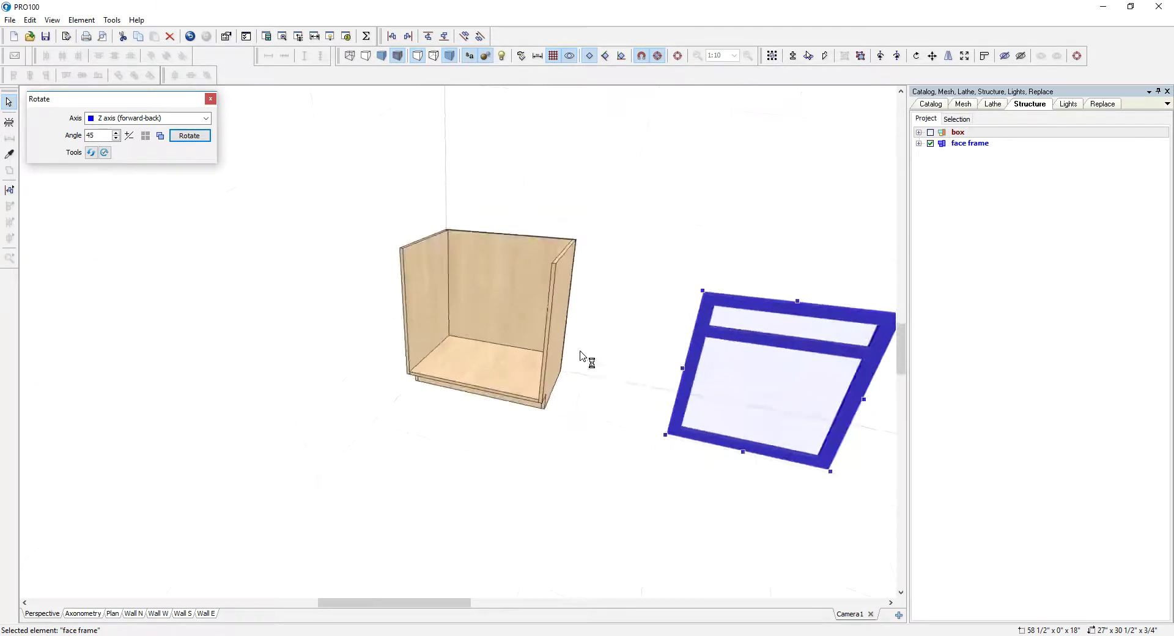
pyautogui.moveTo(775, 324); pyautogui.dragTo(831, 316)
pyautogui.moveTo(832, 316); pyautogui.dragTo(616, 328, button='middle')
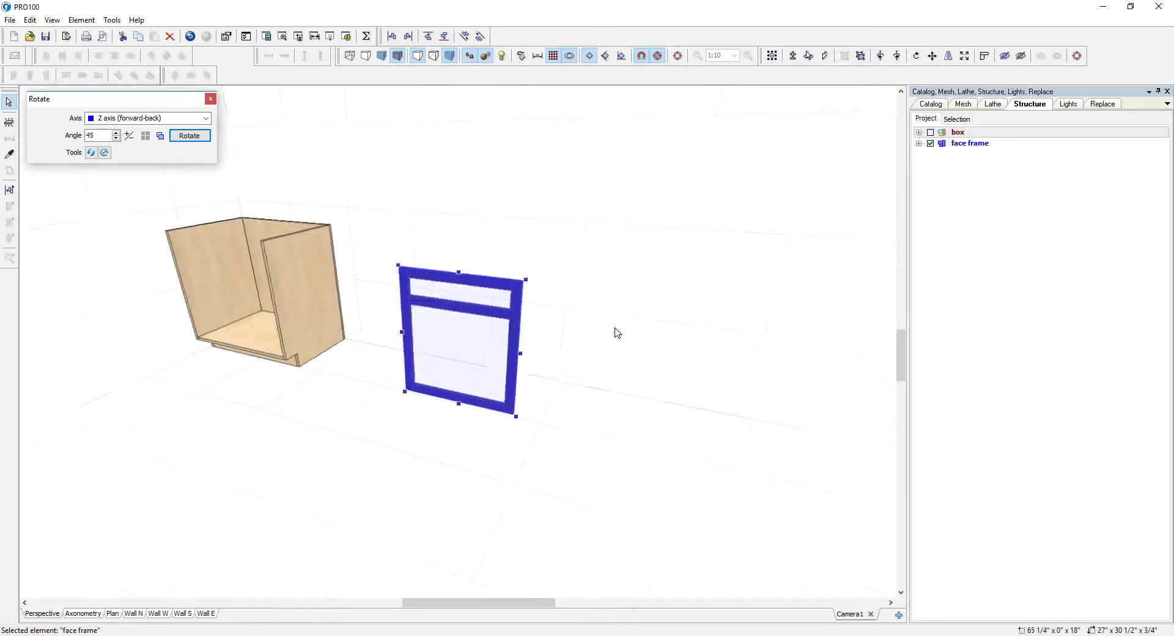
pyautogui.moveTo(616, 329); pyautogui.dragTo(645, 317)
pyautogui.moveTo(454, 607); pyautogui.dragTo(420, 606)
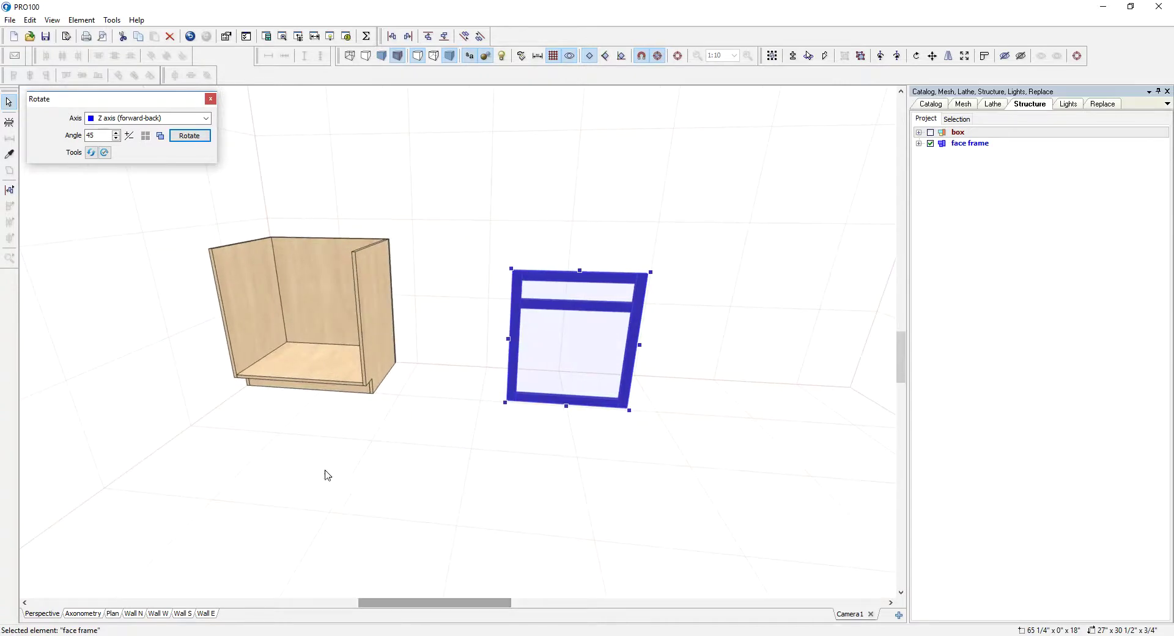
# Draw a 3/4" thick, 31 1/2" wide board on the floor beside the box and shorten its depth to about 7 1/2".
pyautogui.click(10, 123)
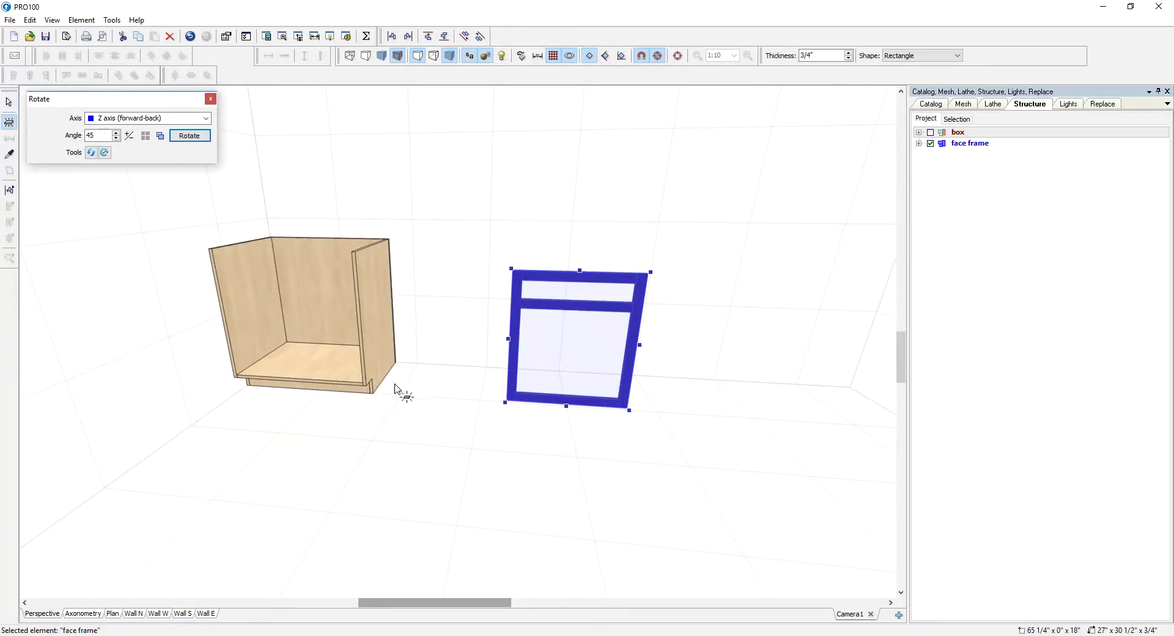
pyautogui.click(438, 391)
pyautogui.moveTo(519, 501); pyautogui.dragTo(498, 596)
pyautogui.moveTo(398, 356); pyautogui.dragTo(435, 349)
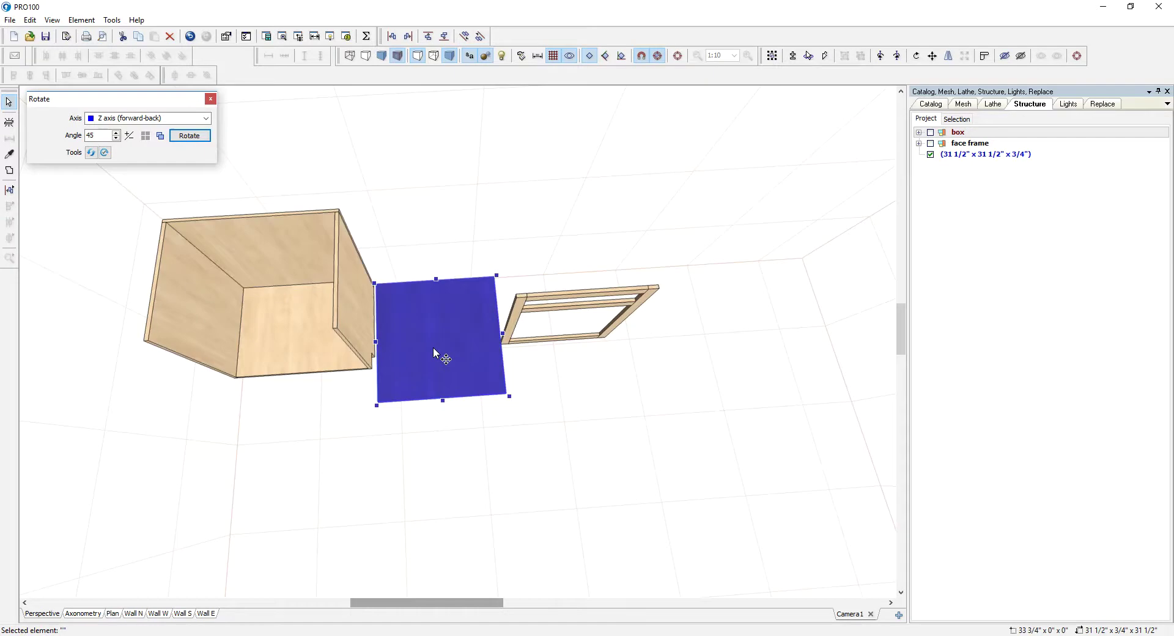
pyautogui.moveTo(444, 401); pyautogui.dragTo(436, 304)
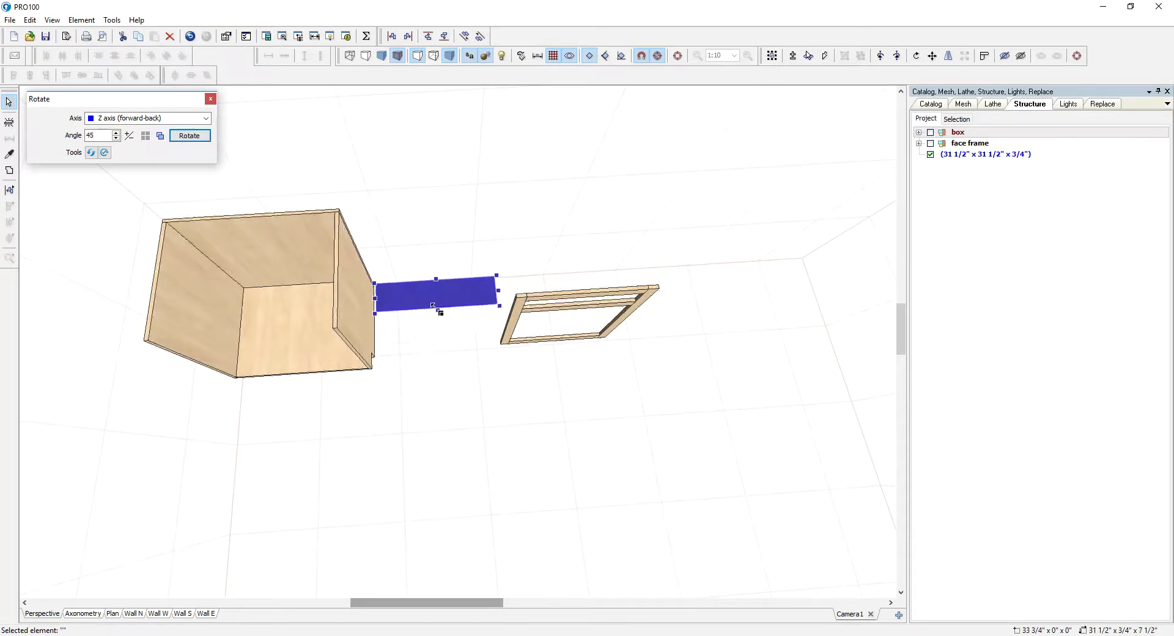
# Set the new board's depth to 3" and lock that dimension.
pyautogui.doubleClick(428, 285)
pyautogui.moveTo(569, 318); pyautogui.dragTo(489, 329)
pyautogui.write('3')
pyautogui.click(614, 319)
pyautogui.click(691, 421)
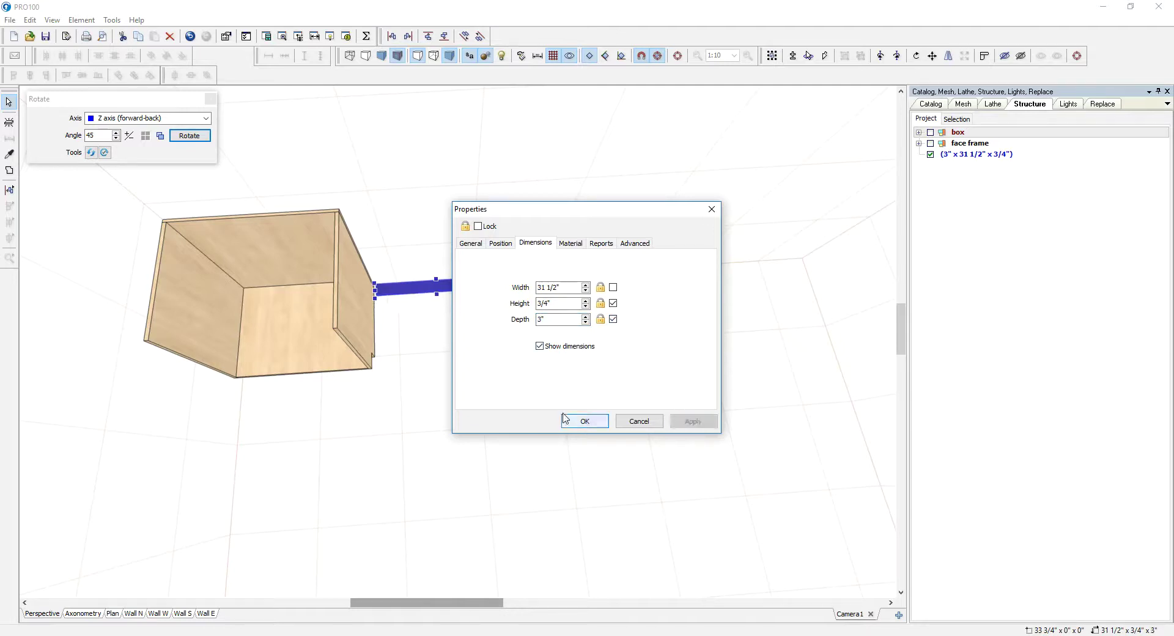
pyautogui.click(584, 421)
pyautogui.doubleClick(456, 392)
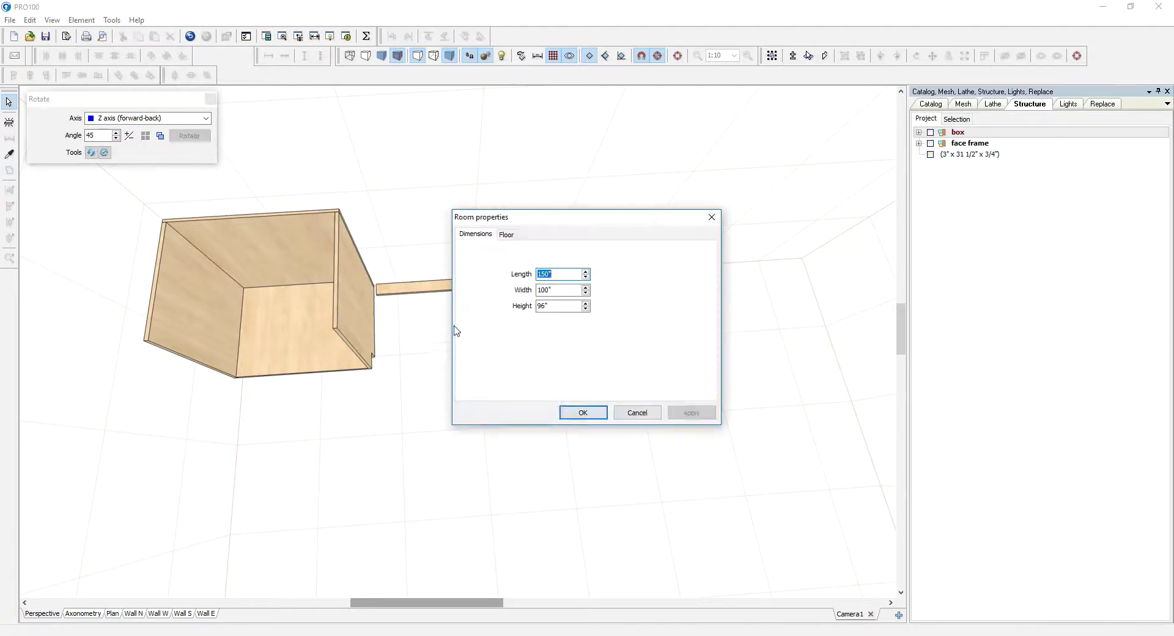
pyautogui.click(573, 418)
# Shorten the 3" board to 24" and move it inside the box against the left panel.
pyautogui.moveTo(459, 398); pyautogui.dragTo(460, 425)
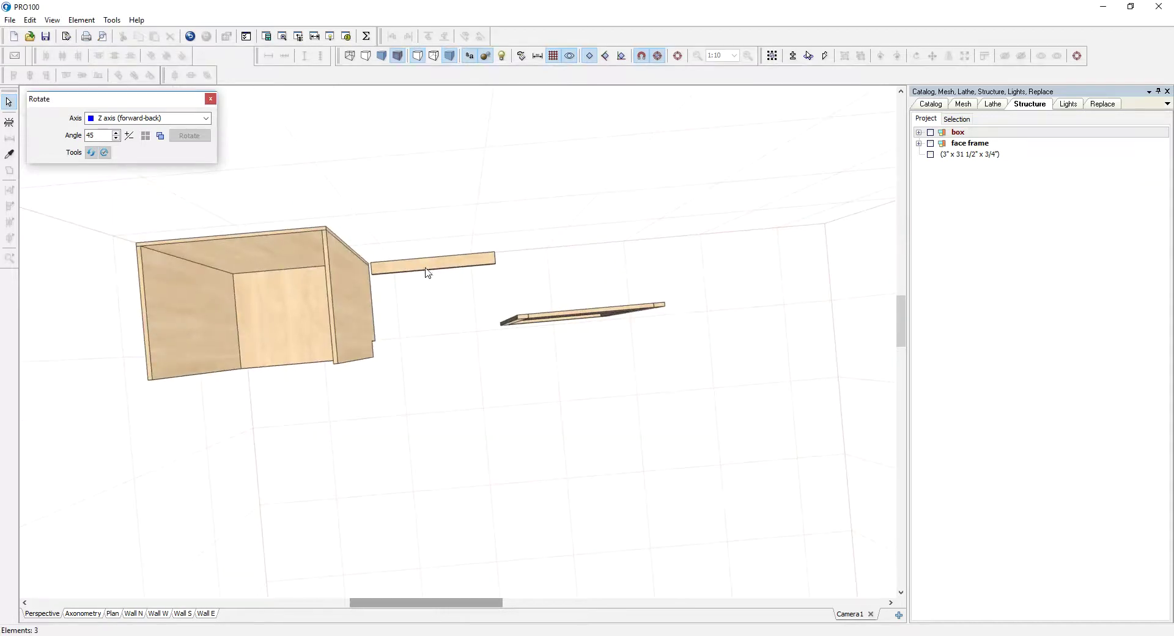
pyautogui.moveTo(427, 270); pyautogui.dragTo(435, 307)
pyautogui.moveTo(502, 299); pyautogui.dragTo(467, 310, button='right')
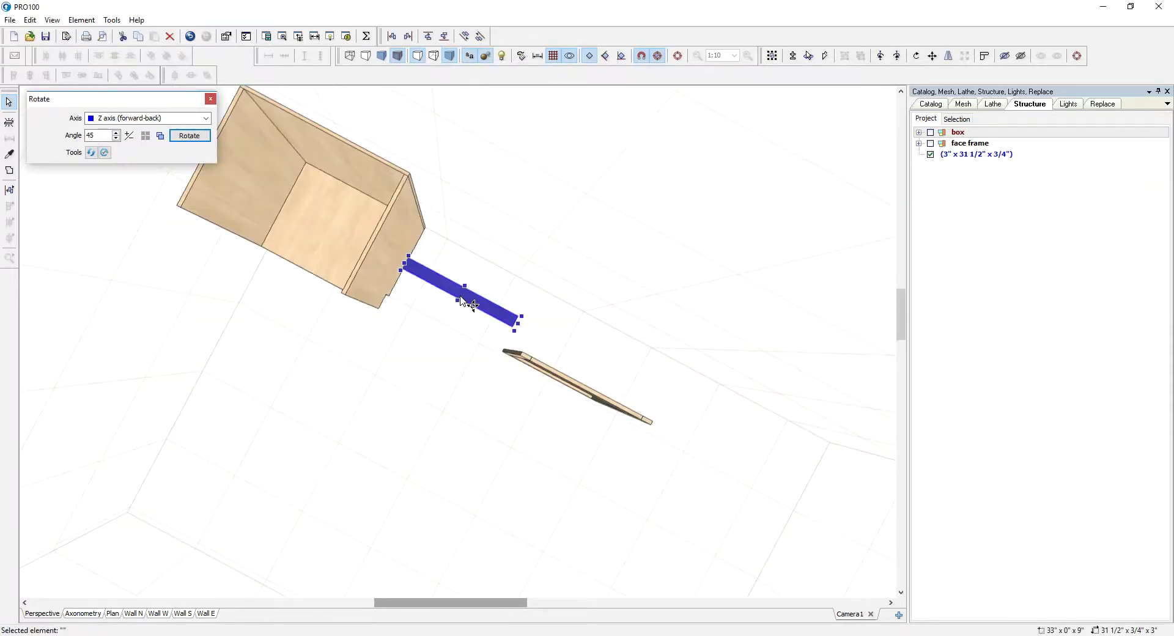
pyautogui.moveTo(518, 327); pyautogui.dragTo(474, 333)
pyautogui.moveTo(474, 333); pyautogui.dragTo(495, 290, button='right')
pyautogui.moveTo(440, 398); pyautogui.dragTo(242, 290)
pyautogui.scroll(3, 417, 274)
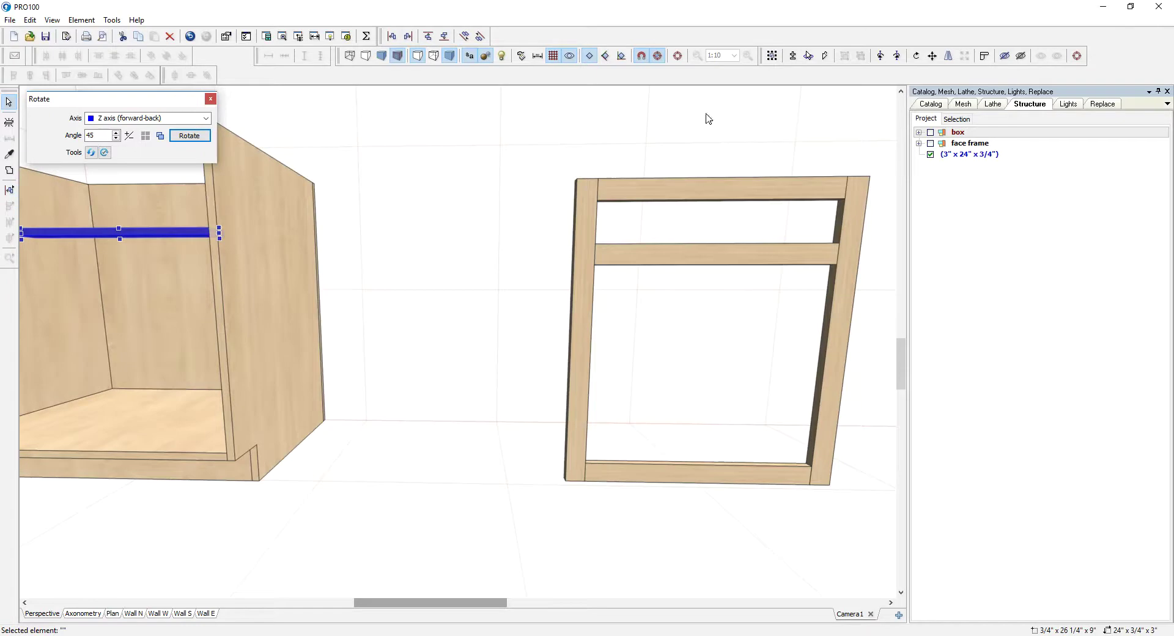
# Align the top of the 3" board with the top of the box's back panel.
pyautogui.click(677, 57)
pyautogui.moveTo(682, 174); pyautogui.dragTo(648, 226)
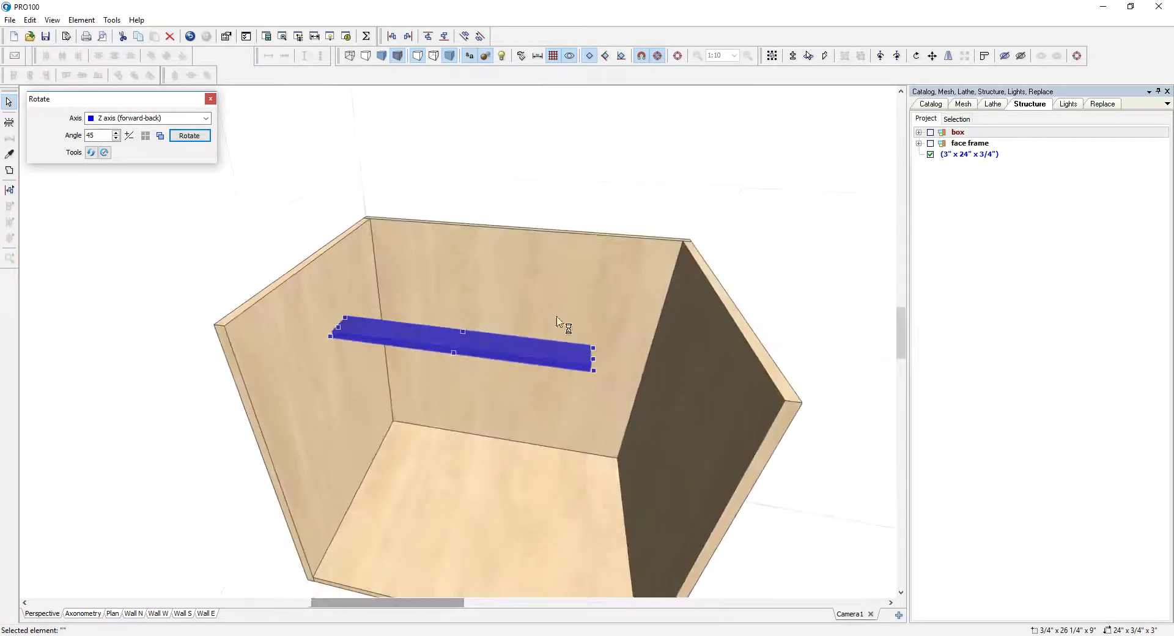
pyautogui.keyDown('shift'); pyautogui.click(480, 265); pyautogui.keyUp('shift')
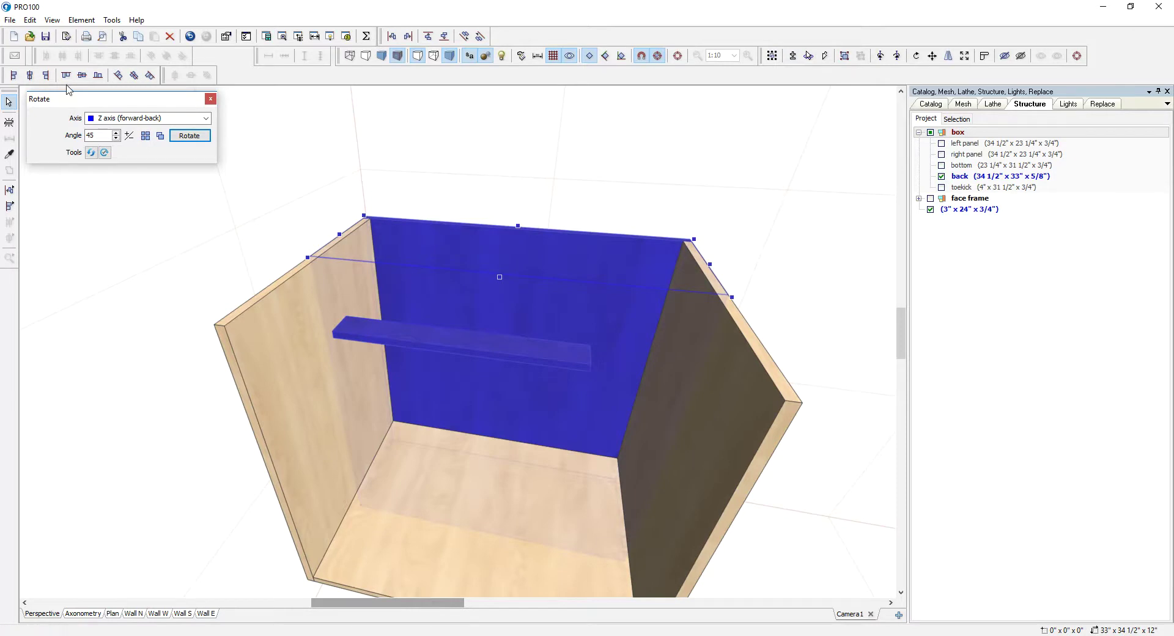
pyautogui.click(67, 75)
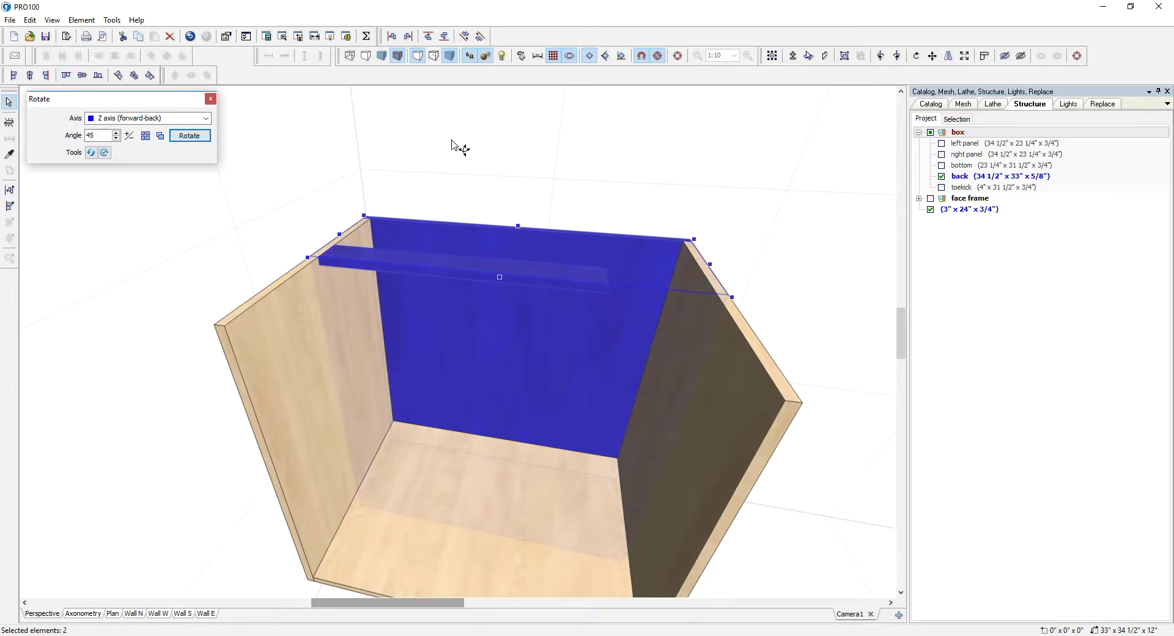
pyautogui.click(479, 158)
pyautogui.click(467, 279)
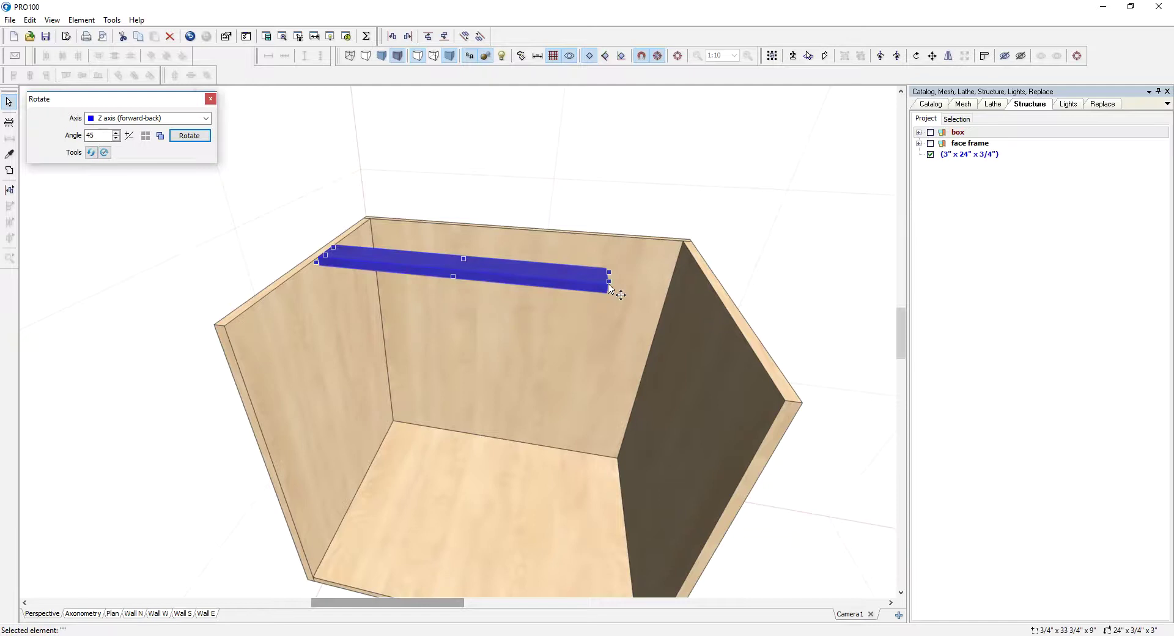
# Stretch the board to 31 1/2" between the side panels, set it against the back, and place a copy farther forward.
pyautogui.moveTo(611, 284); pyautogui.dragTo(824, 341)
pyautogui.moveTo(801, 284); pyautogui.dragTo(569, 215, button='right')
pyautogui.click(592, 185)
pyautogui.moveTo(598, 284); pyautogui.dragTo(375, 412)
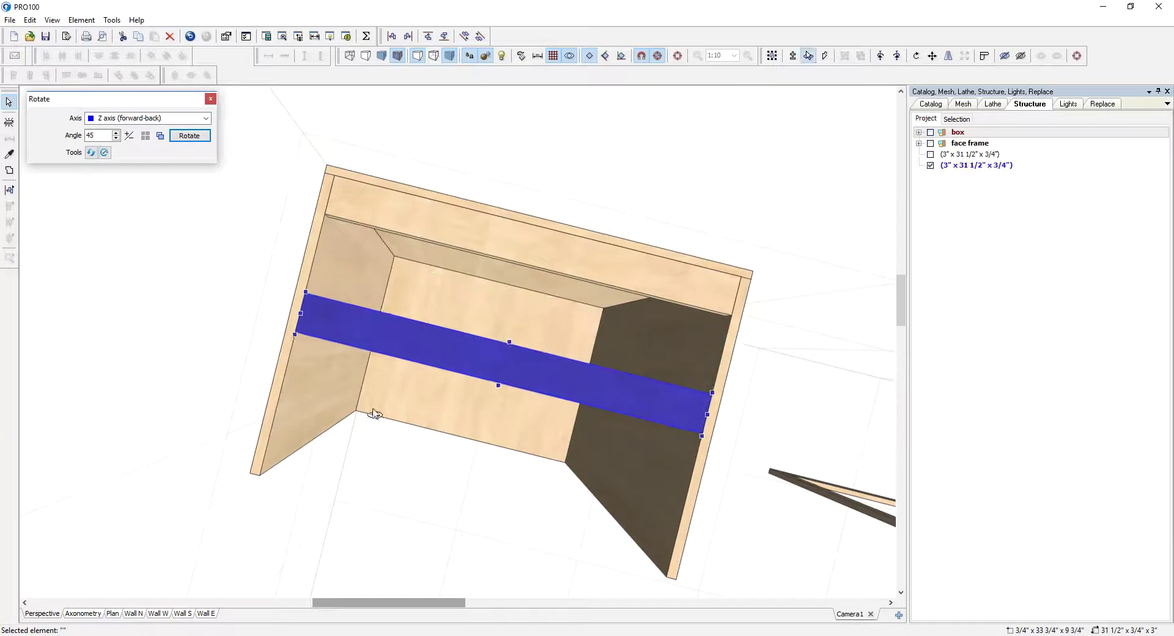
# Align the copied board with the front edge of the box's left panel.
pyautogui.keyDown('shift'); pyautogui.click(287, 431); pyautogui.keyUp('shift')
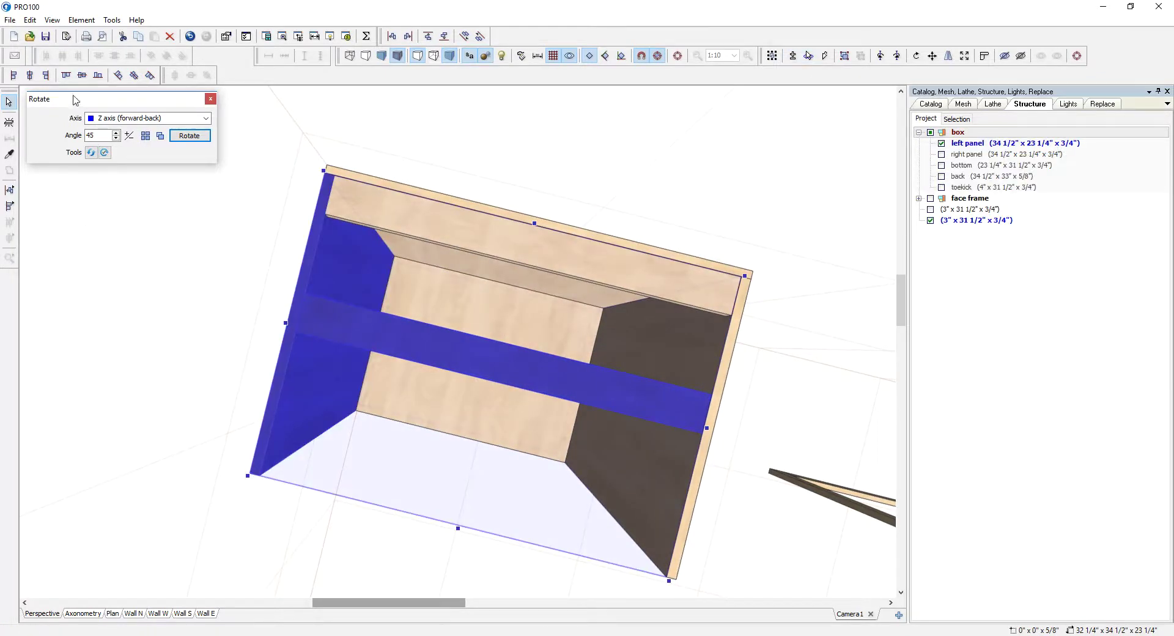
pyautogui.click(121, 81)
pyautogui.moveTo(736, 166); pyautogui.dragTo(774, 145)
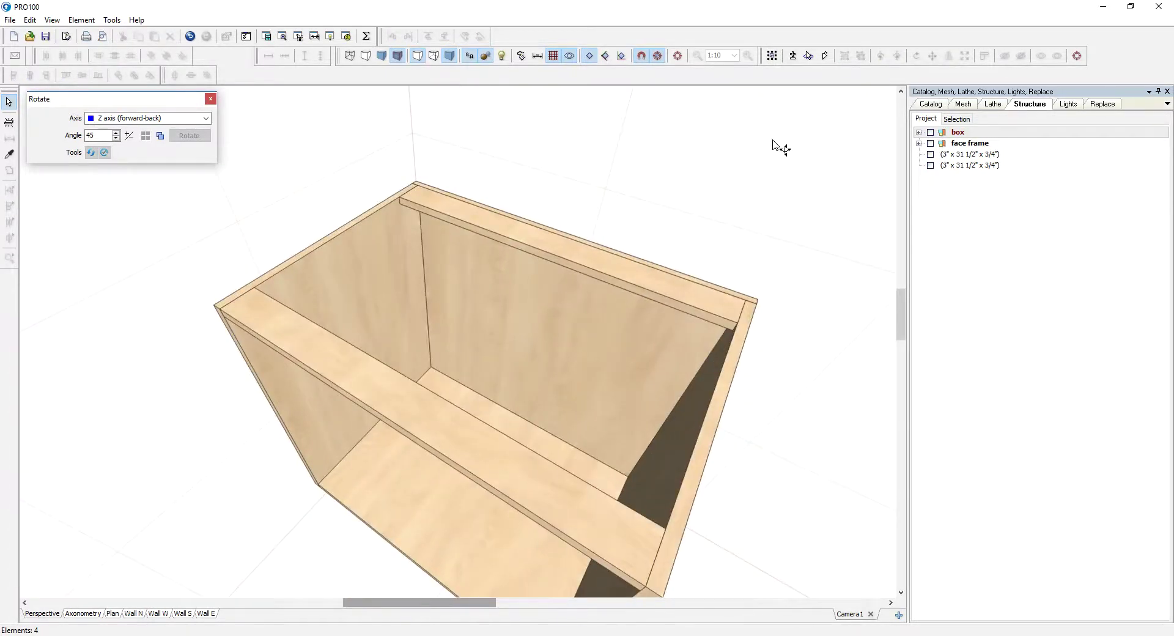
# Copy the rear top board downward inside the box, and undo a trial 45-degree rotation of the copy about the Z axis.
pyautogui.moveTo(756, 299); pyautogui.dragTo(695, 316)
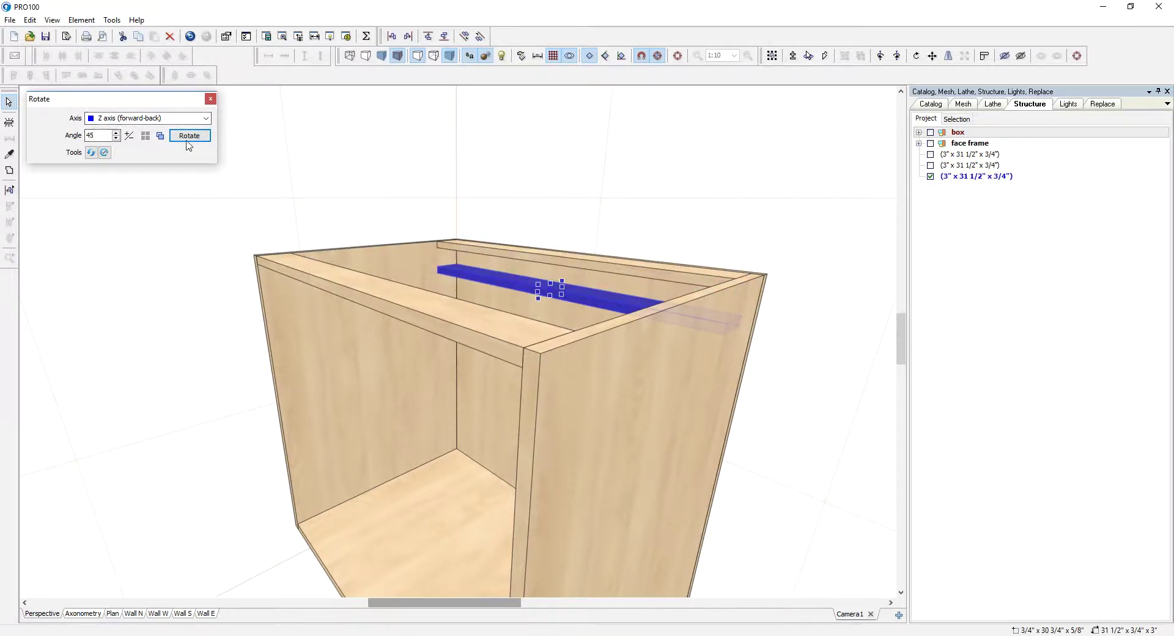
pyautogui.click(189, 136)
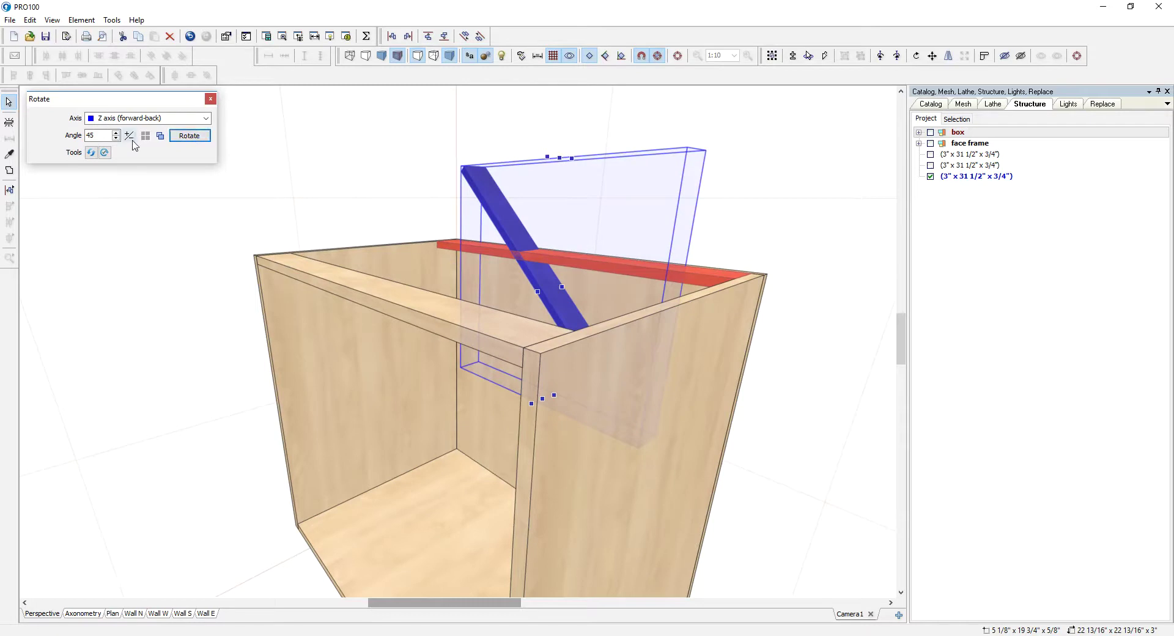
pyautogui.hotkey('ctrl', 'z')
# Turn the copied board upright with two -45-degree rotations about the X axis and set it against the back, beneath the rear top board.
pyautogui.click(207, 118)
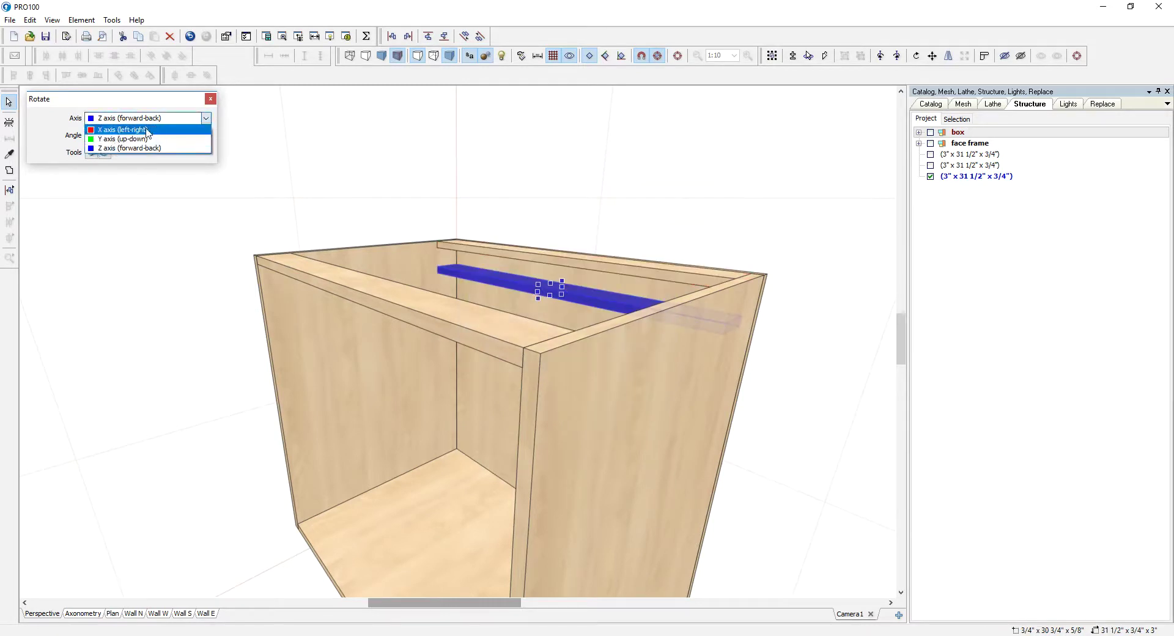
pyautogui.click(171, 126)
pyautogui.click(184, 136)
pyautogui.click(184, 135)
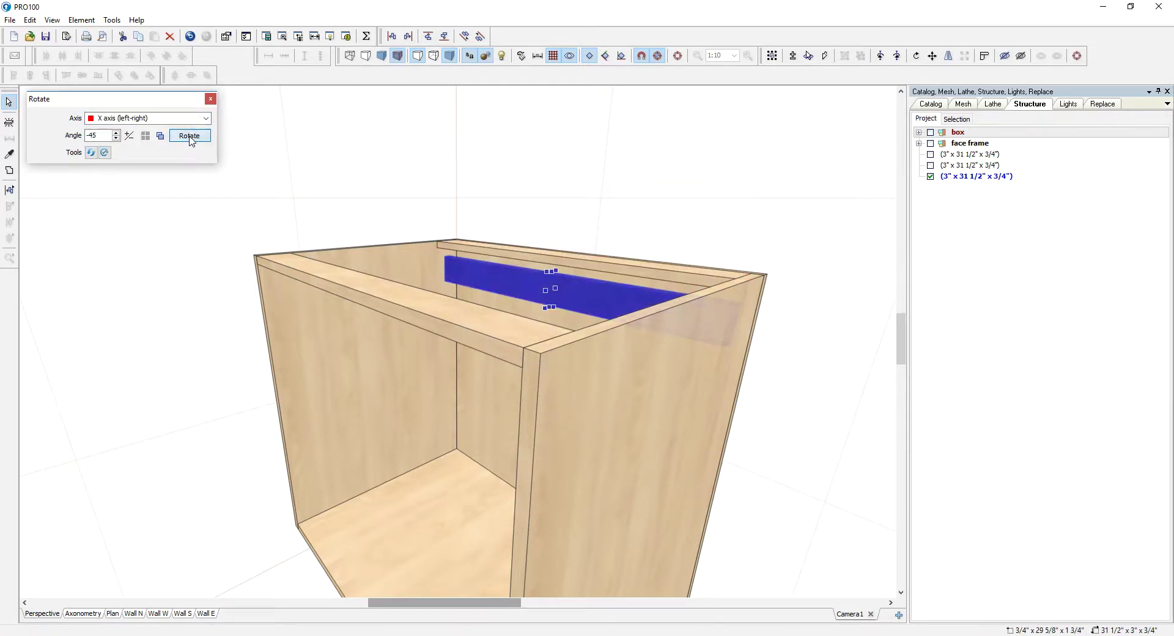
pyautogui.moveTo(586, 307); pyautogui.dragTo(616, 234)
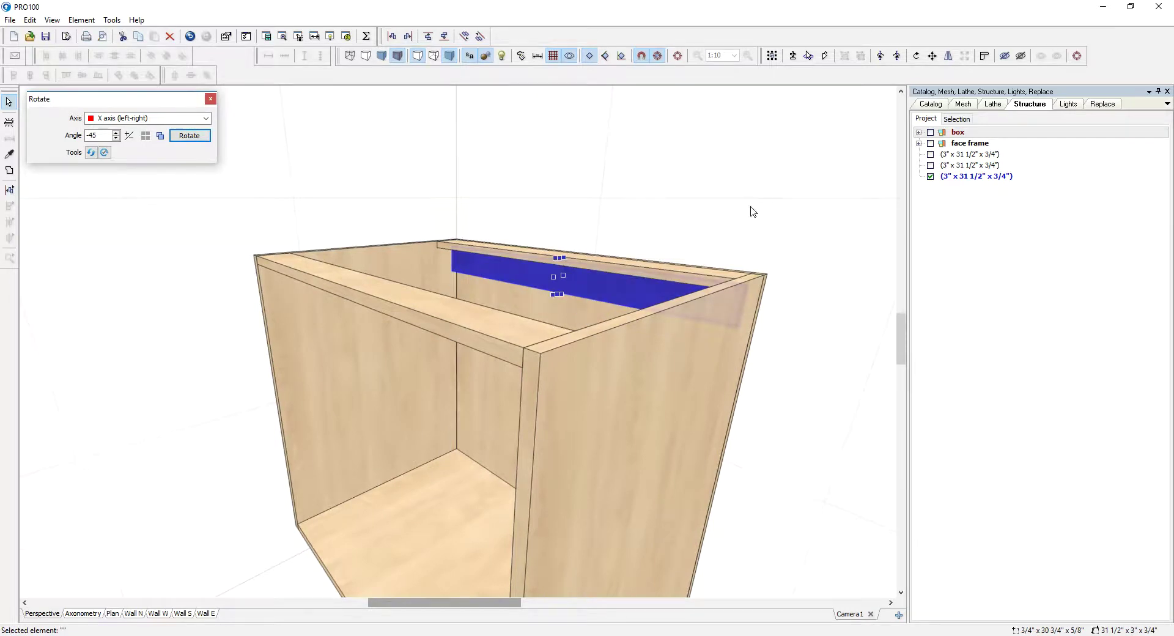
# Copy the upright back board straight down along the back so the copy rests on the cabinet bottom.
pyautogui.moveTo(687, 251); pyautogui.dragTo(688, 296, button='middle')
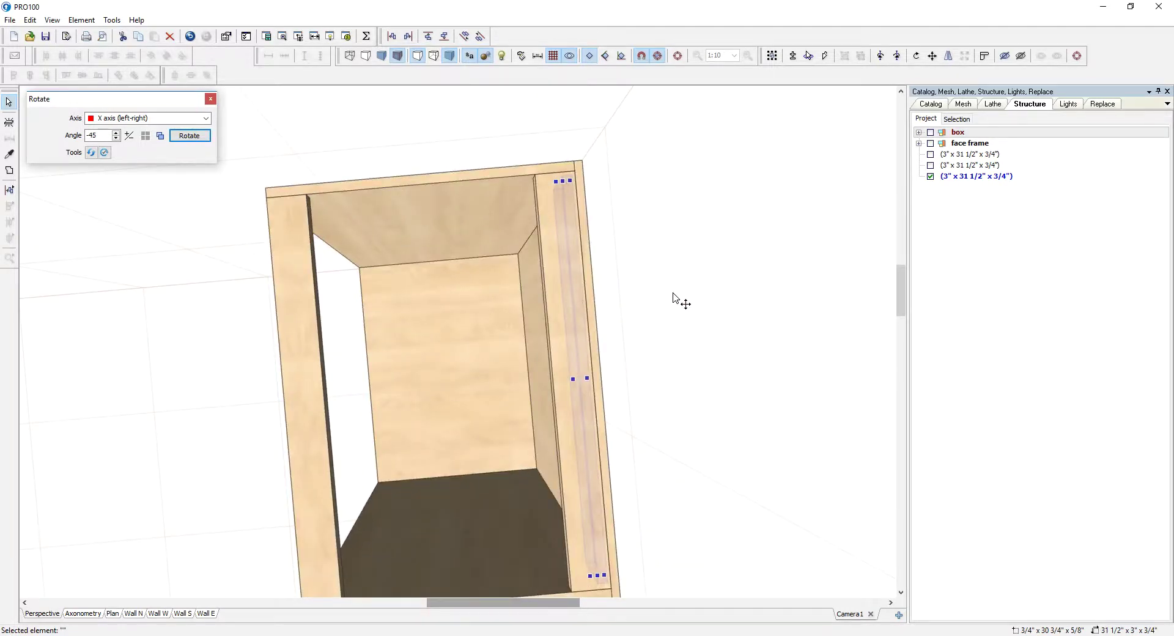
pyautogui.click(673, 300)
pyautogui.moveTo(671, 333); pyautogui.dragTo(759, 227, button='middle')
pyautogui.click(561, 317)
pyautogui.moveTo(561, 317); pyautogui.dragTo(419, 597)
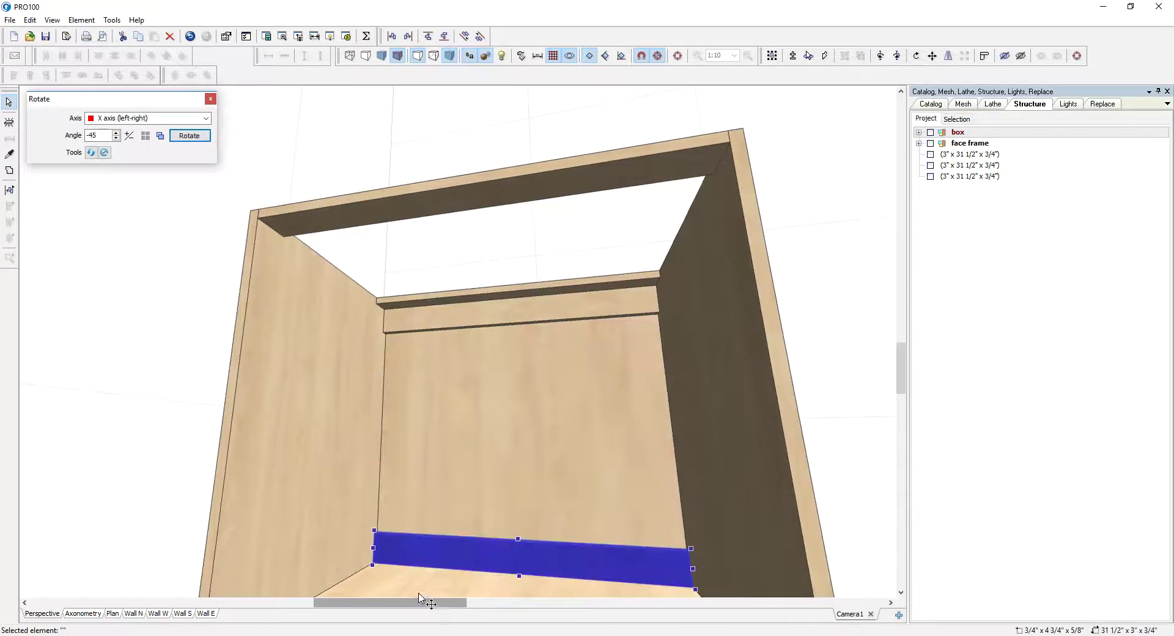
pyautogui.scroll(-5, 507, 521)
pyautogui.moveTo(508, 520); pyautogui.dragTo(575, 545, button='middle')
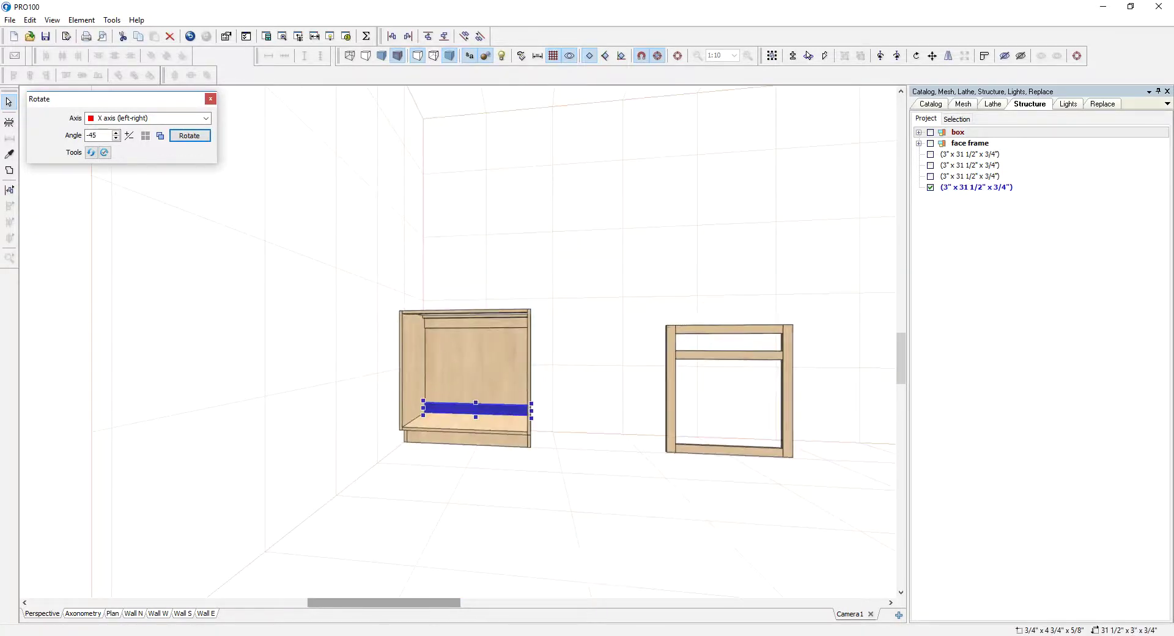
pyautogui.scroll(2, 783, 280)
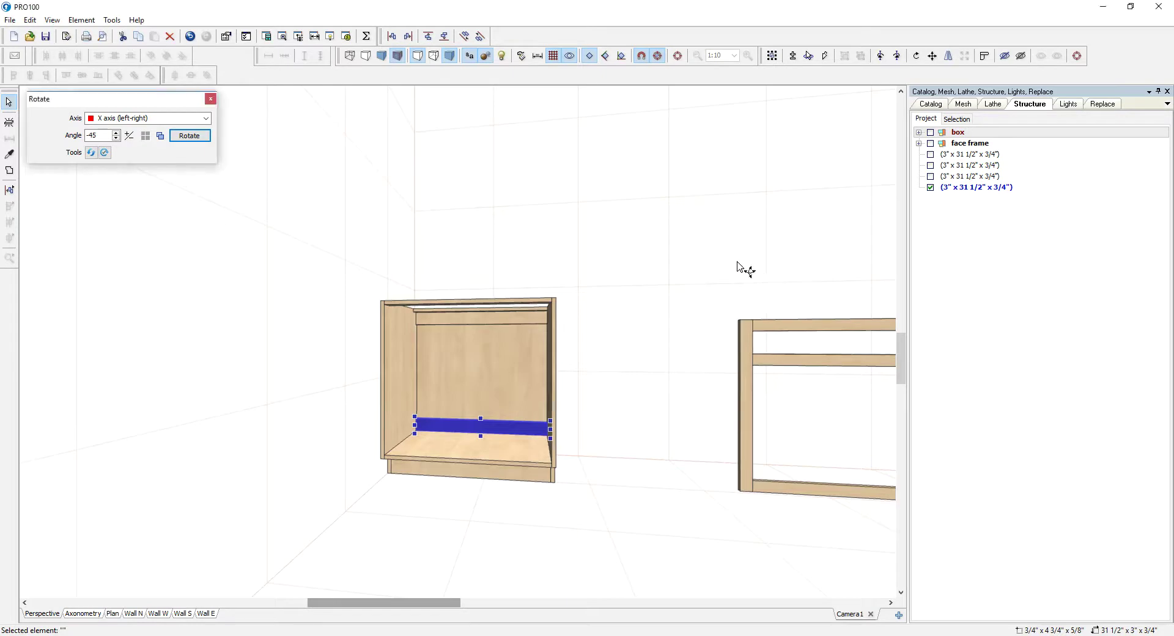
# Name both upright boards at the back of the box "nailer".
pyautogui.click(592, 382)
pyautogui.click(525, 431)
pyautogui.keyDown('shift'); pyautogui.doubleClick(491, 319); pyautogui.keyUp('shift')
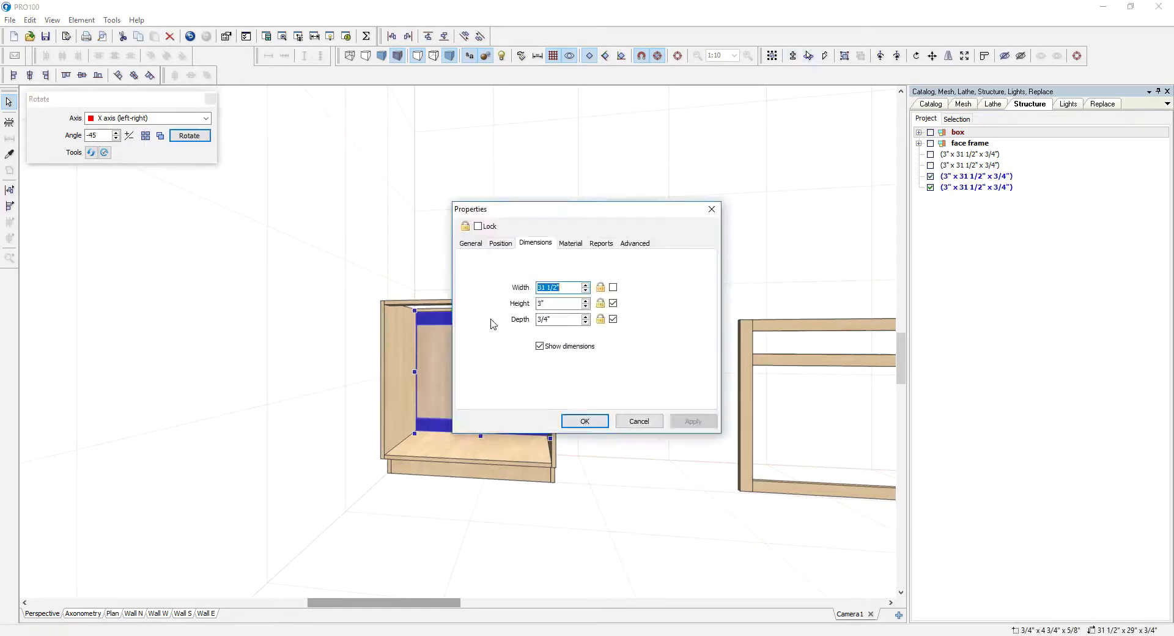
pyautogui.click(471, 244)
pyautogui.write('nailer')
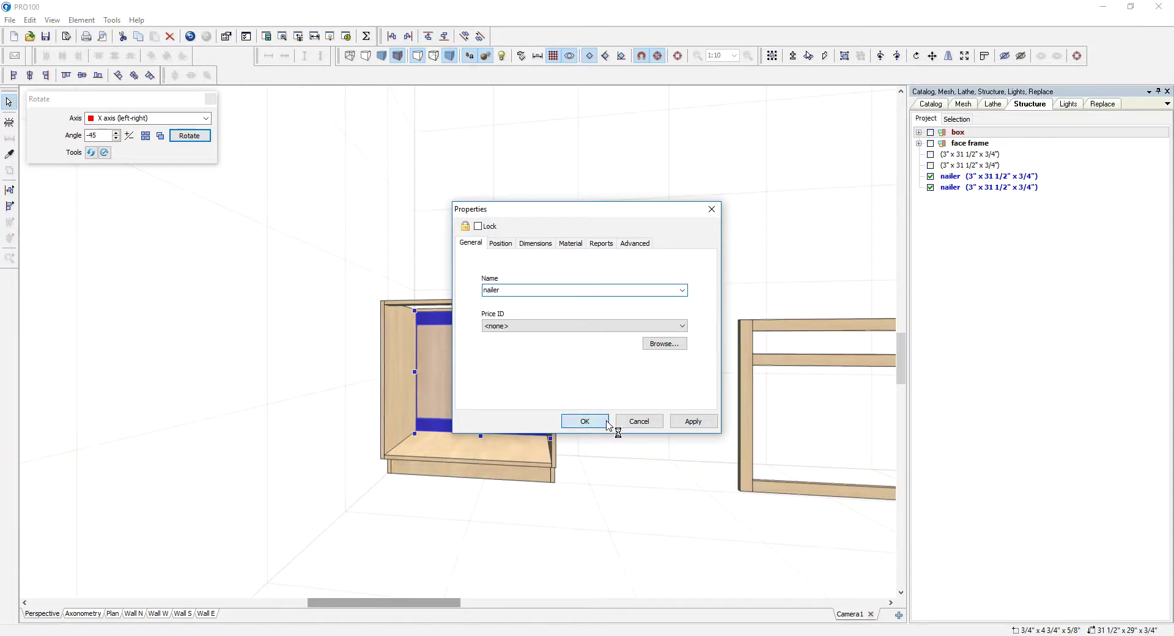
pyautogui.click(587, 421)
# Name the front and rear flat top boards "stretcher".
pyautogui.click(572, 417)
pyautogui.moveTo(575, 409); pyautogui.dragTo(575, 330, button='middle')
pyautogui.click(575, 331)
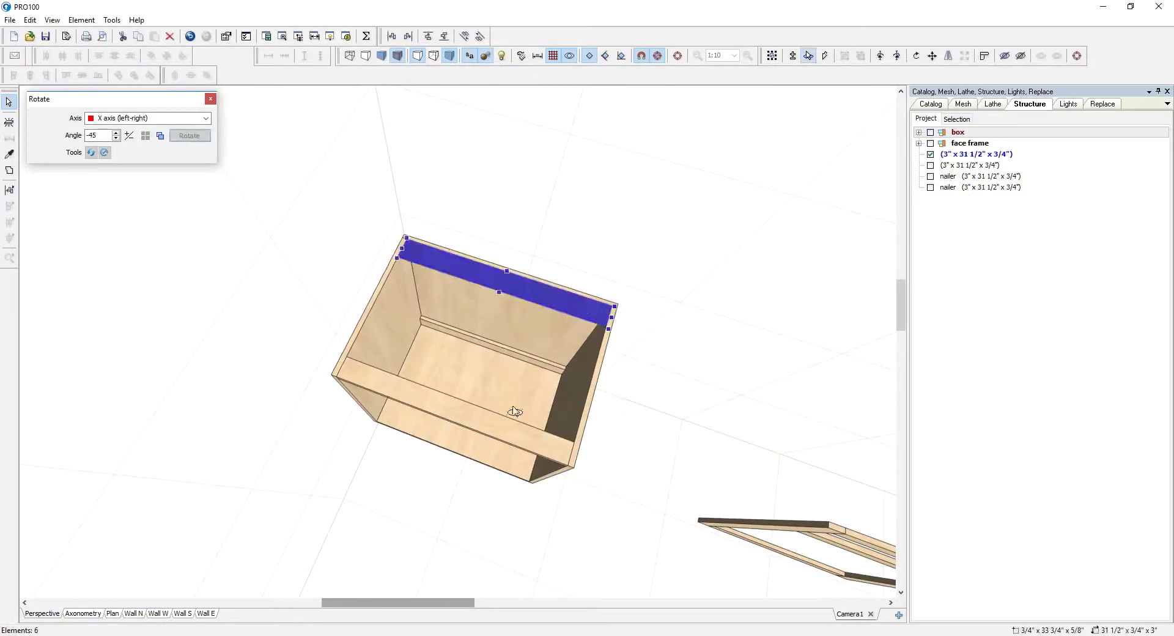
pyautogui.keyDown('shift'); pyautogui.click(498, 445); pyautogui.keyUp('shift')
pyautogui.doubleClick(555, 300)
pyautogui.write('stretcher')
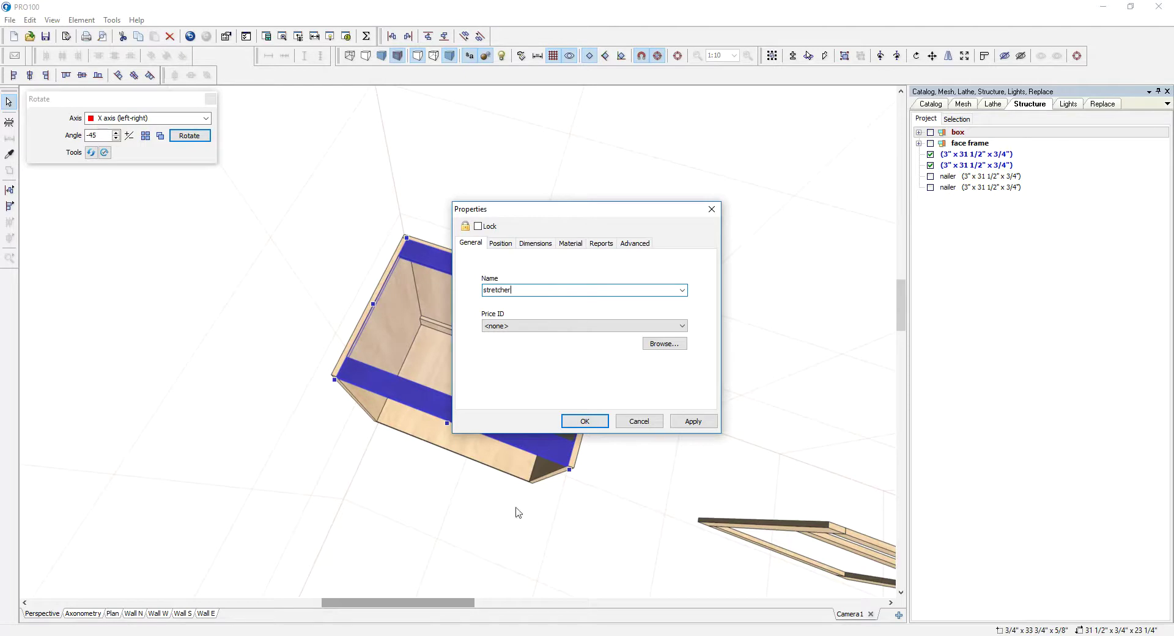
pyautogui.click(582, 420)
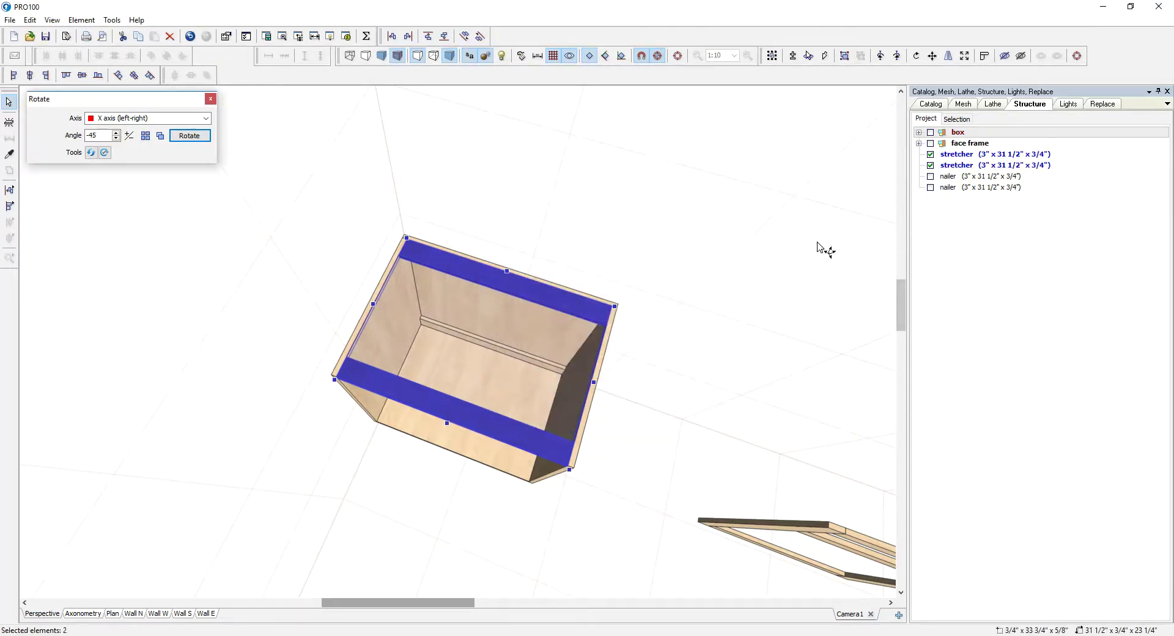
# Move the face frame group over so it stands in front of the box.
pyautogui.click(741, 280)
pyautogui.moveTo(738, 281); pyautogui.dragTo(748, 246, button='middle')
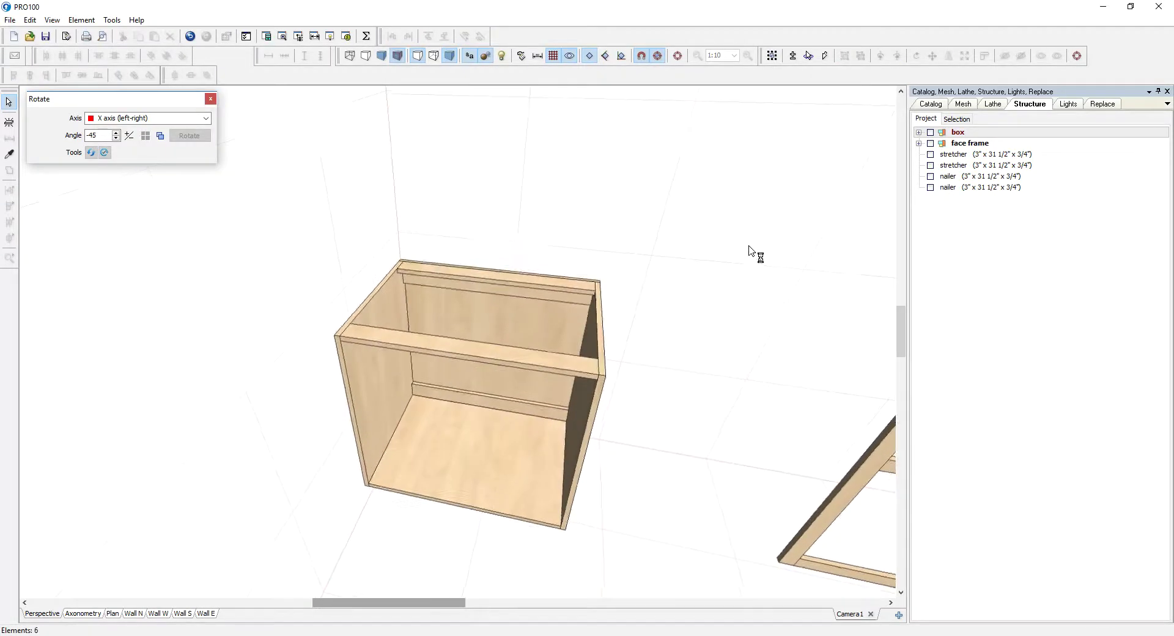
pyautogui.scroll(-2, 837, 230)
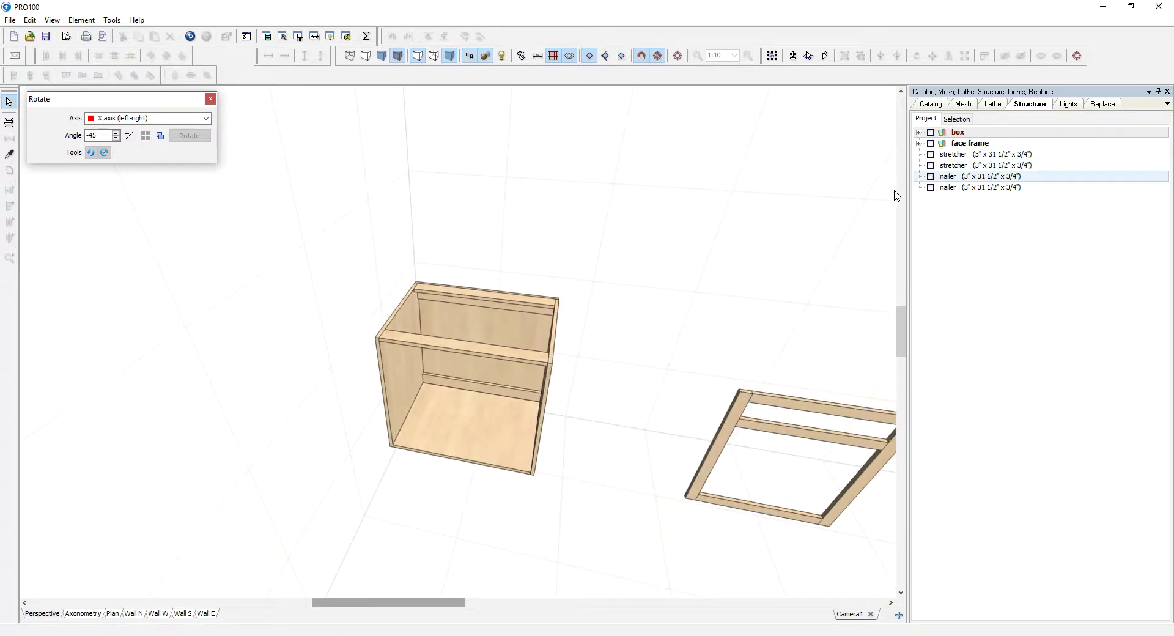
pyautogui.click(763, 388)
pyautogui.moveTo(763, 388); pyautogui.dragTo(437, 404)
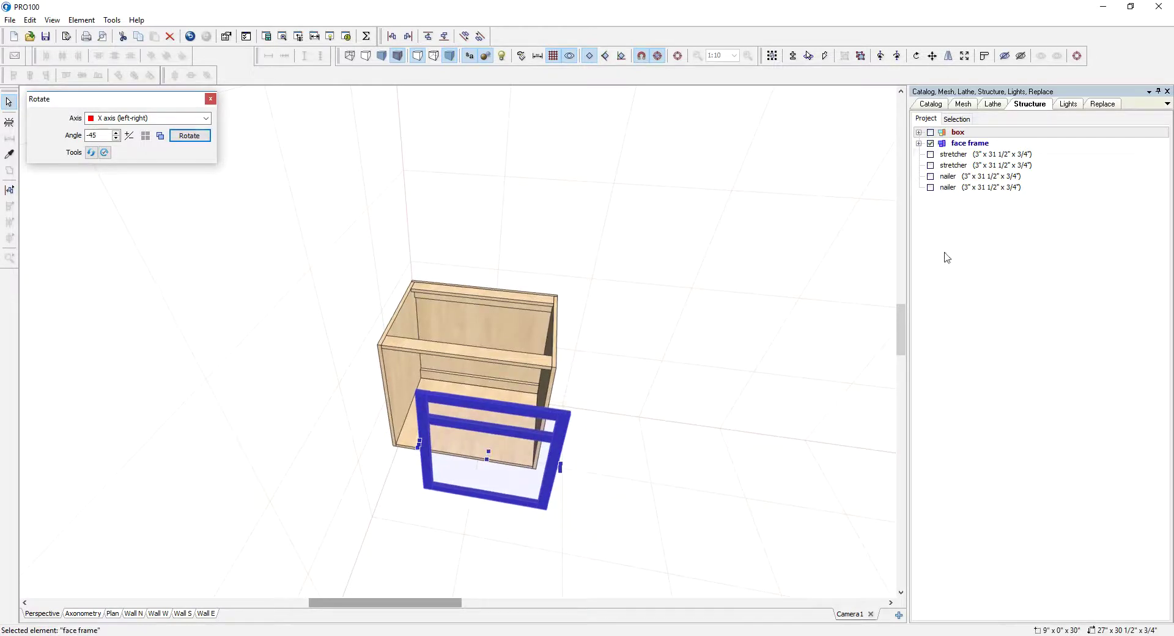
# Move both stretchers and both nailers into the box group and check the group's contents.
pyautogui.moveTo(960, 158); pyautogui.dragTo(963, 137)
pyautogui.click(950, 156)
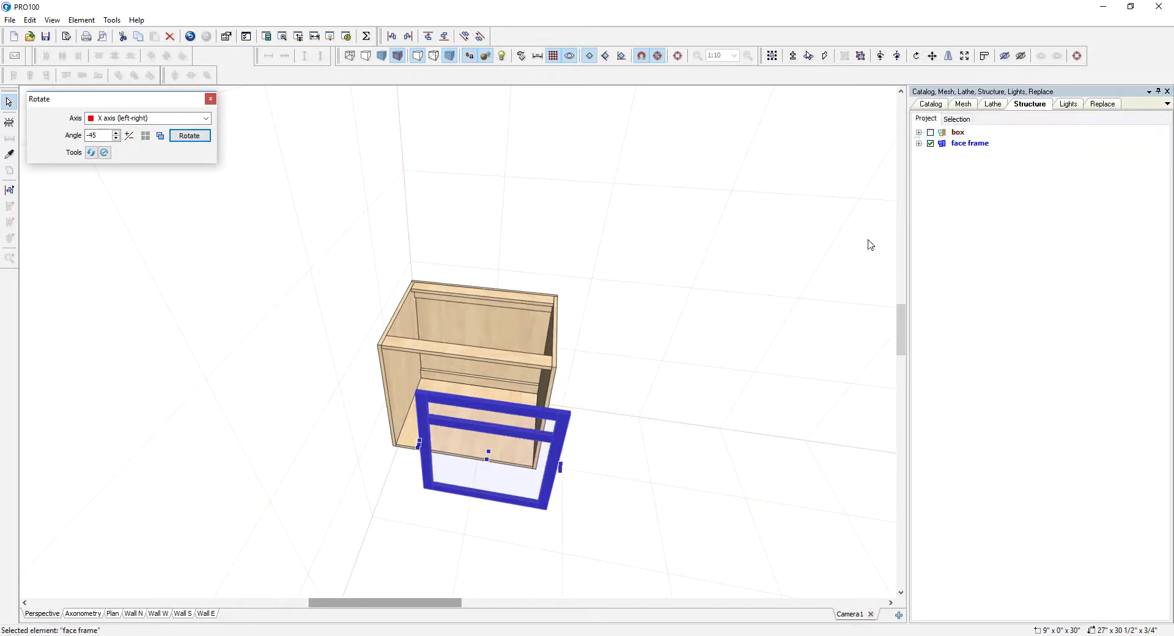
pyautogui.click(919, 132)
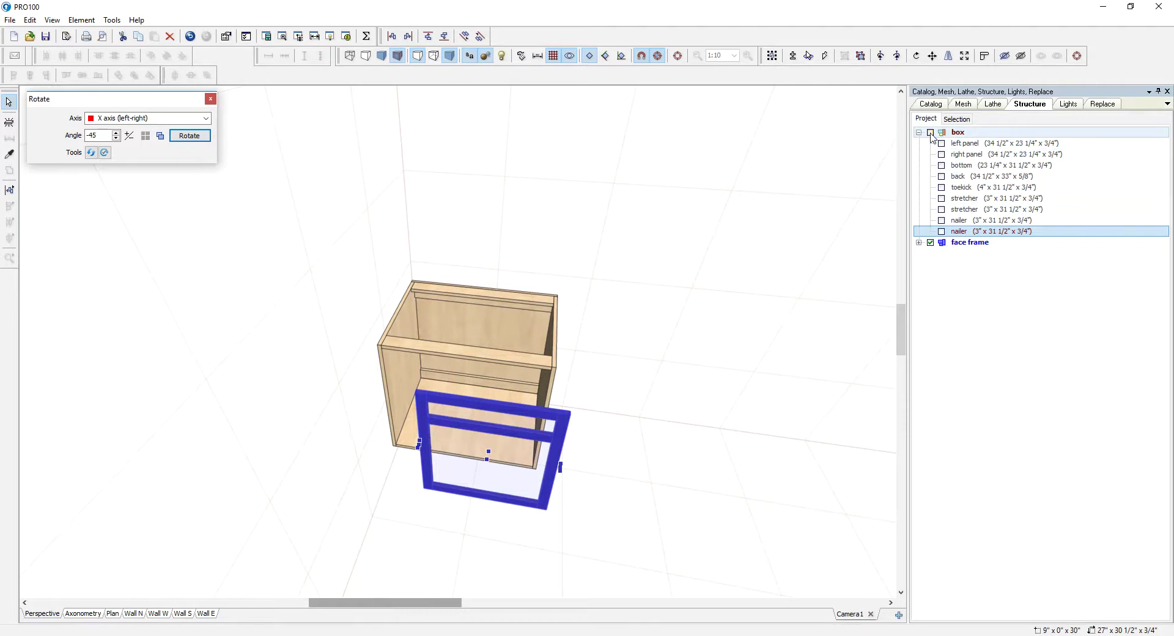
pyautogui.click(930, 133)
pyautogui.click(918, 132)
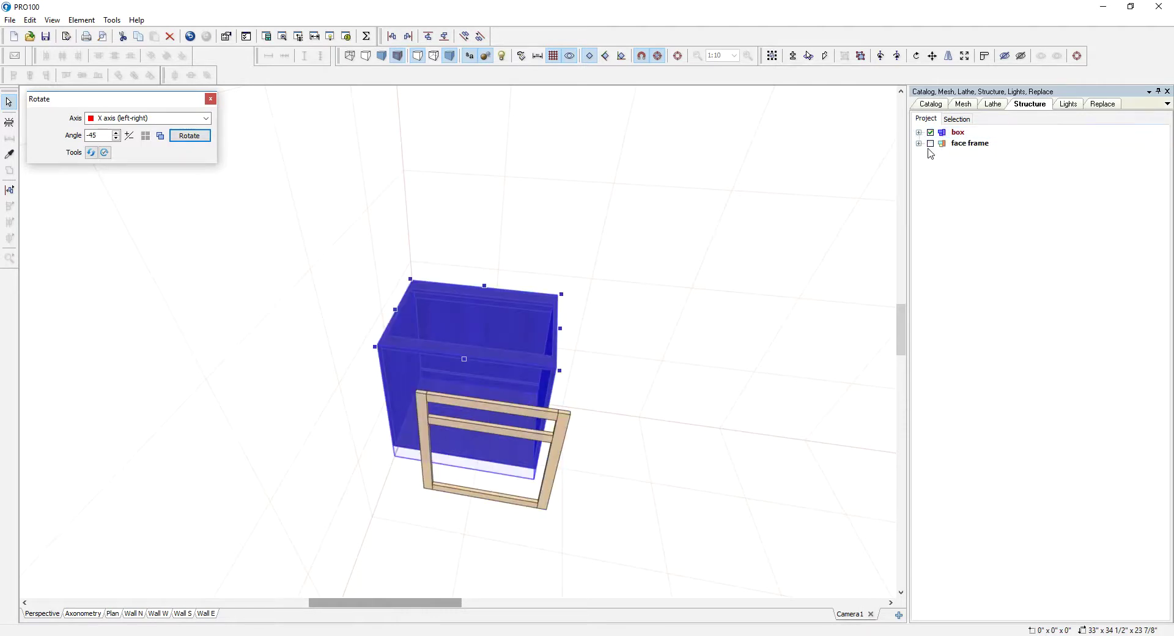
pyautogui.moveTo(749, 351); pyautogui.dragTo(572, 471, button='middle')
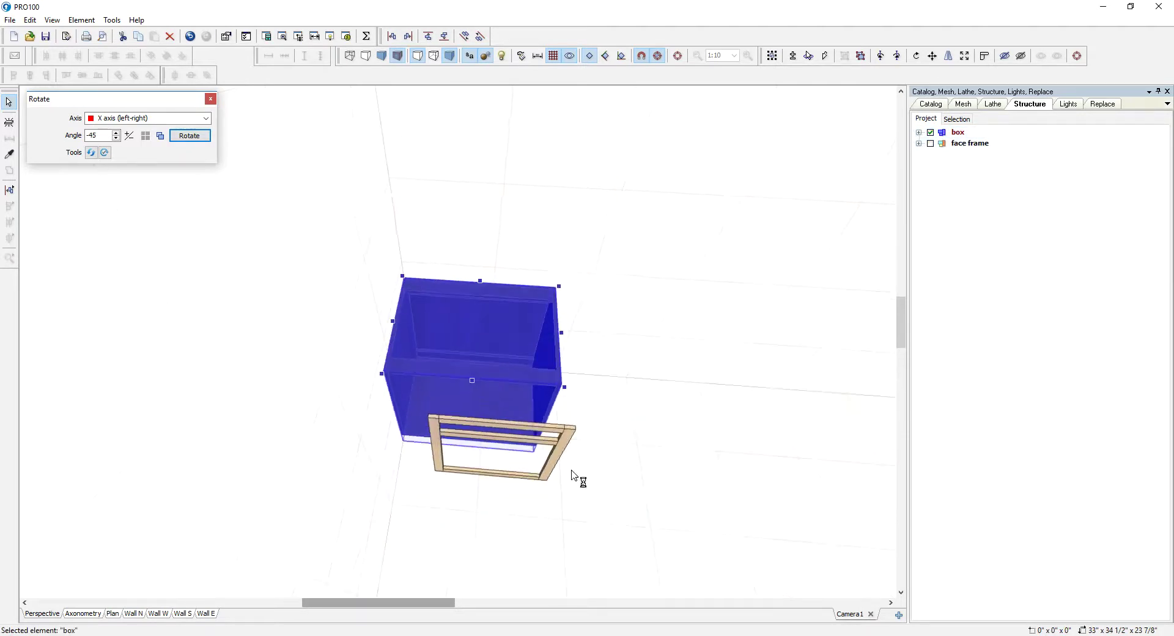
# Set the face frame against the front of the box and align its right edge with the right panel.
pyautogui.click(630, 450)
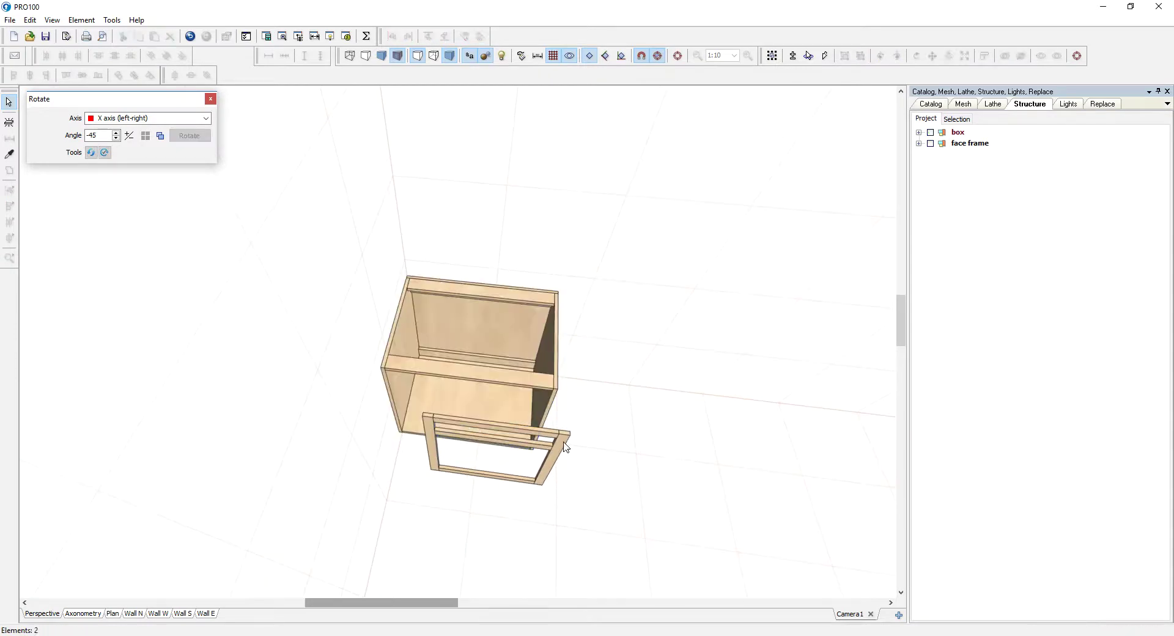
pyautogui.moveTo(566, 446); pyautogui.dragTo(514, 379)
pyautogui.moveTo(590, 398); pyautogui.dragTo(590, 359, button='middle')
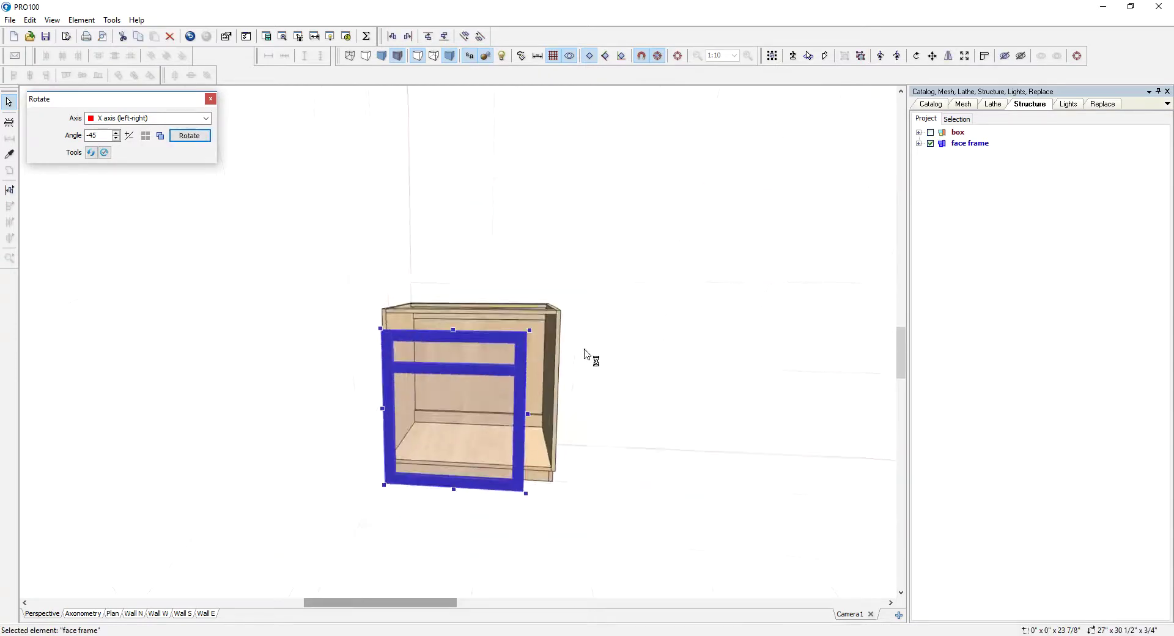
pyautogui.keyDown('shift'); pyautogui.click(557, 369); pyautogui.keyUp('shift')
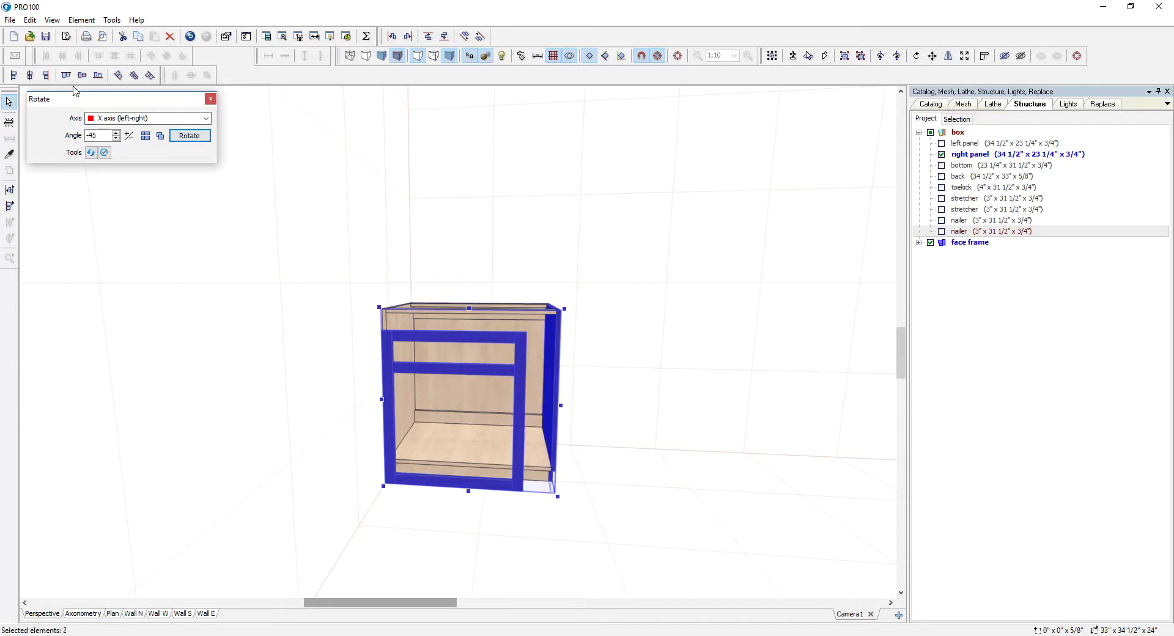
pyautogui.click(45, 74)
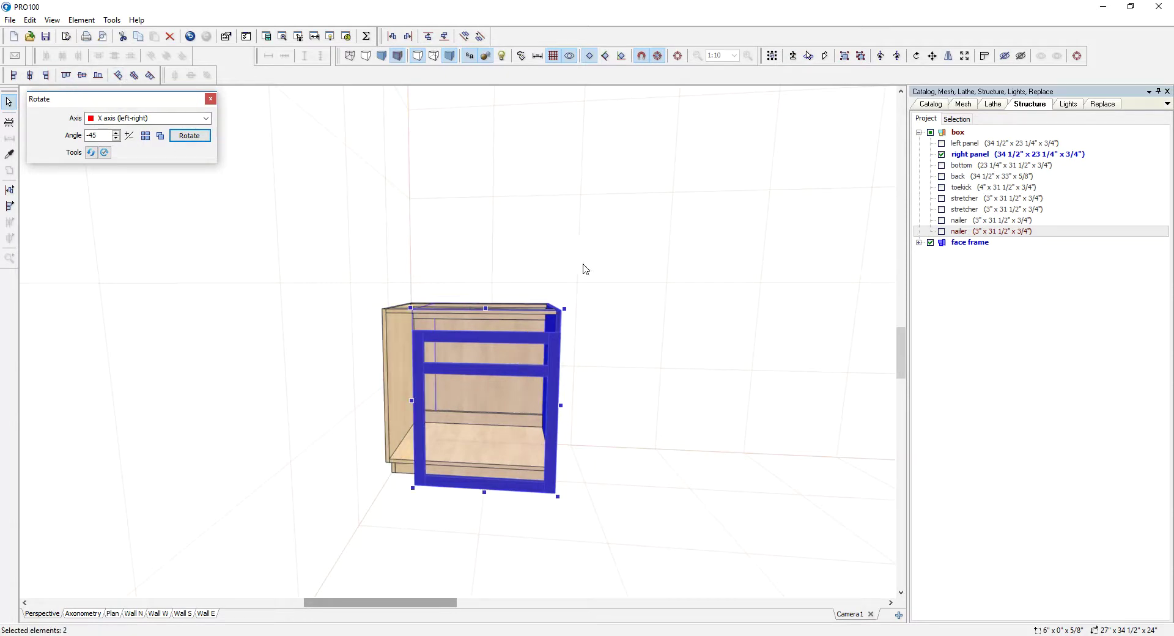
# Align the top of the face frame with the top of the box's front stretcher.
pyautogui.click(526, 357)
pyautogui.keyDown('shift'); pyautogui.click(522, 312); pyautogui.keyUp('shift')
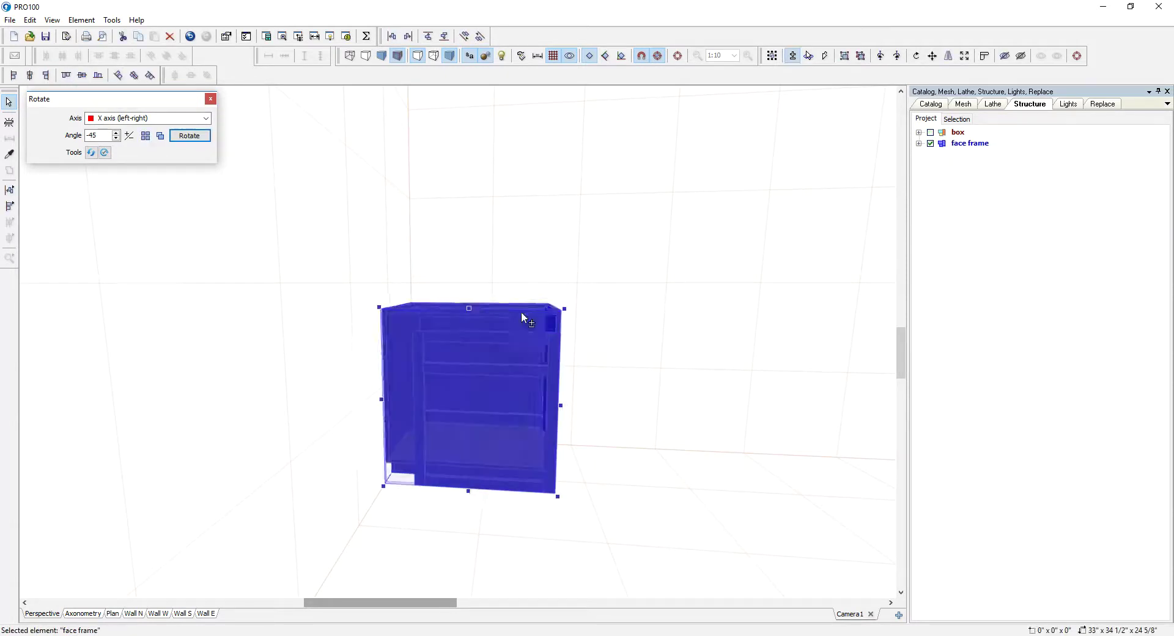
pyautogui.moveTo(621, 320); pyautogui.dragTo(603, 323)
pyautogui.click(651, 332)
pyautogui.click(516, 341)
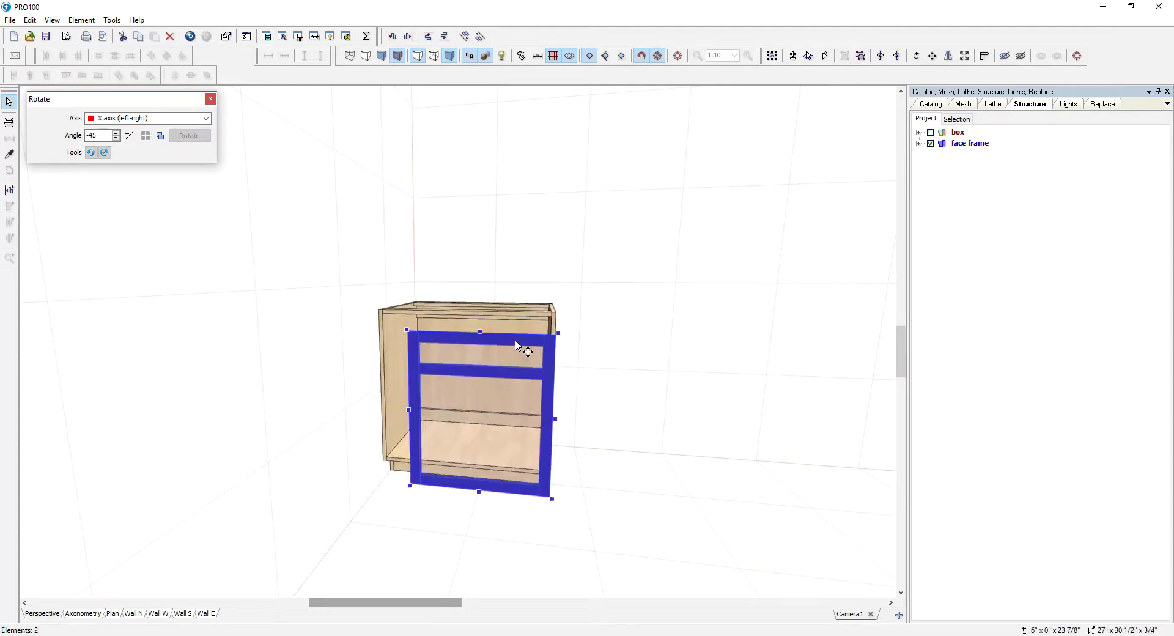
pyautogui.keyDown('shift'); pyautogui.click(522, 319); pyautogui.keyUp('shift')
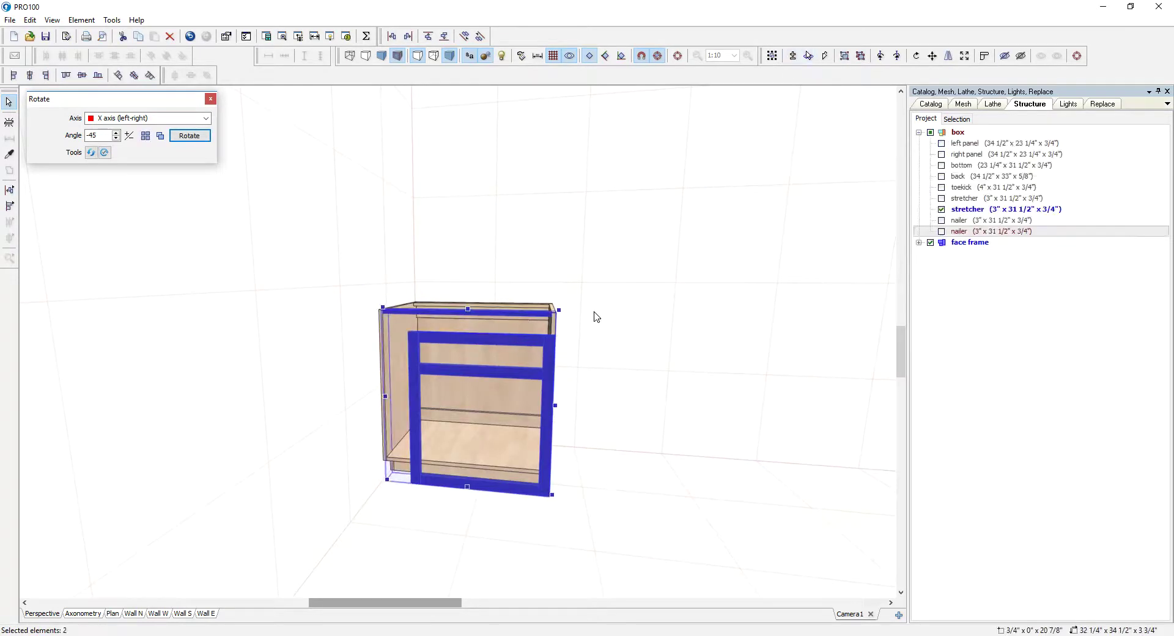
pyautogui.click(67, 75)
pyautogui.click(591, 290)
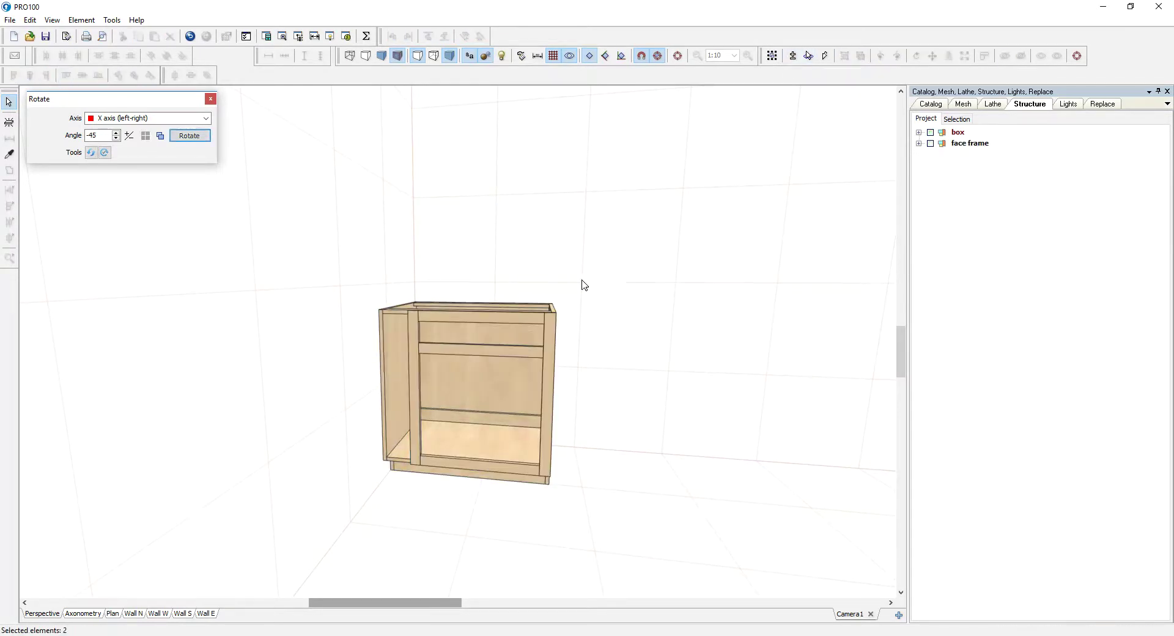
# Stretch the face frame leftward to 33" wide so it reaches the box's left side.
pyautogui.scroll(3, 594, 292)
pyautogui.moveTo(693, 323); pyautogui.dragTo(711, 362)
pyautogui.click(421, 419)
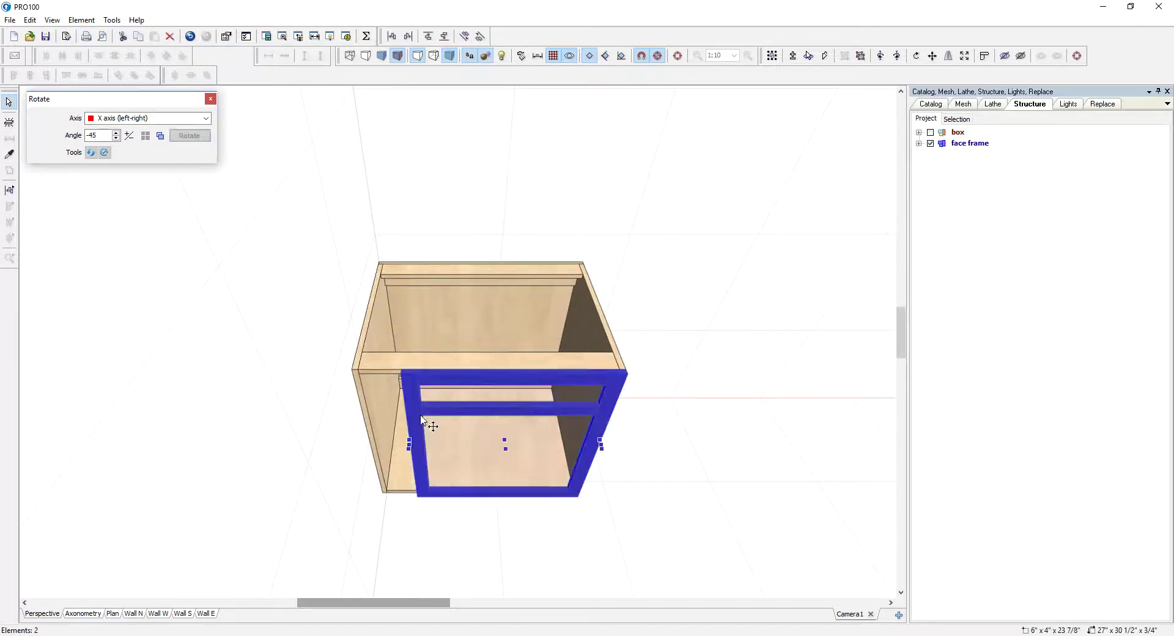
pyautogui.moveTo(411, 446); pyautogui.dragTo(359, 440)
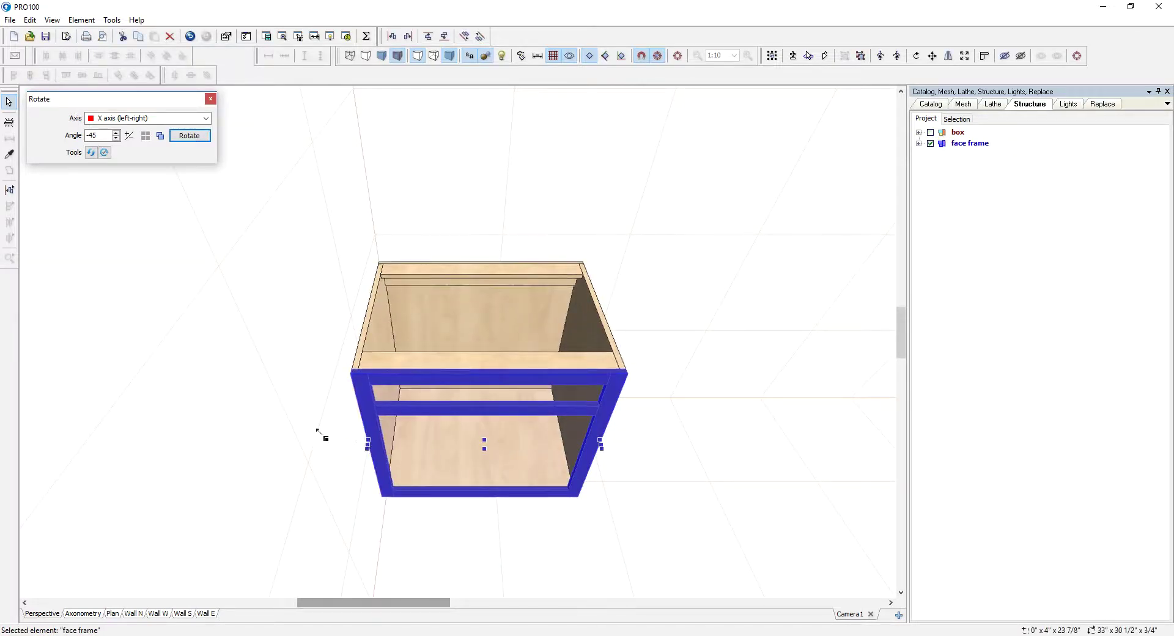
pyautogui.click(683, 426)
# Nest the face frame group inside the box group.
pyautogui.moveTo(682, 425); pyautogui.dragTo(687, 369)
pyautogui.moveTo(973, 145); pyautogui.dragTo(958, 133)
pyautogui.scroll(-5, 762, 291)
pyautogui.moveTo(648, 334); pyautogui.dragTo(610, 382)
pyautogui.moveTo(501, 329)
pyautogui.mouseDown()
pyautogui.moveTo(542, 321)
pyautogui.moveTo(492, 324)
pyautogui.mouseUp()
pyautogui.scroll(3, 493, 327)
pyautogui.moveTo(667, 371); pyautogui.dragTo(742, 383)
pyautogui.scroll(3, 658, 319)
# Set the width of the whole box group to 24".
pyautogui.click(519, 329)
pyautogui.doubleClick(519, 329)
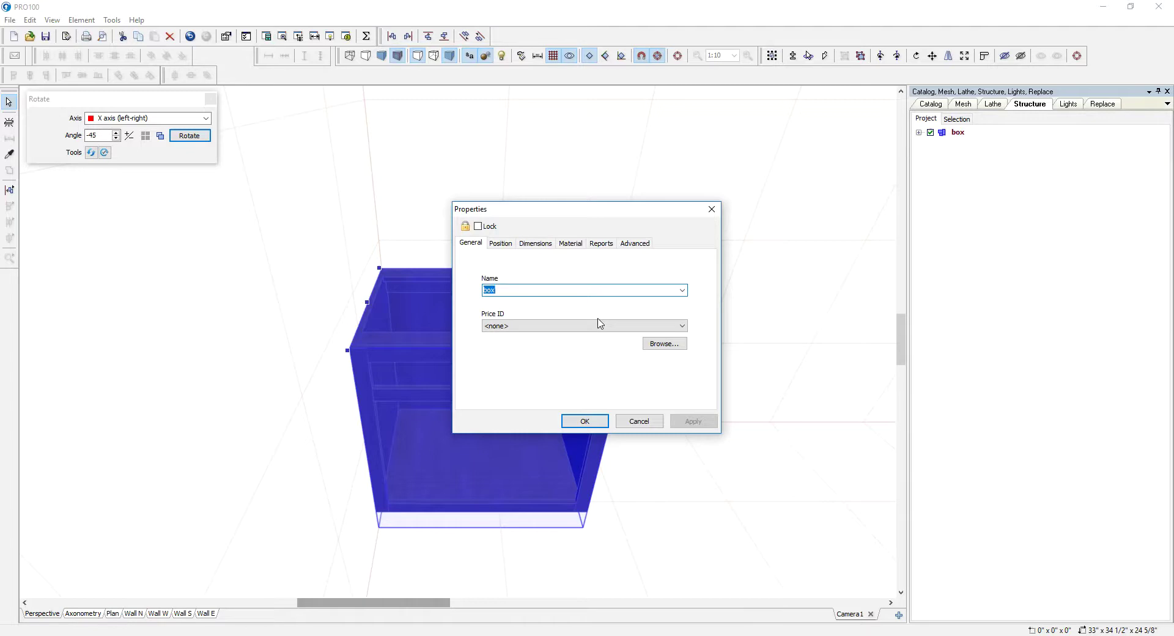
pyautogui.click(542, 244)
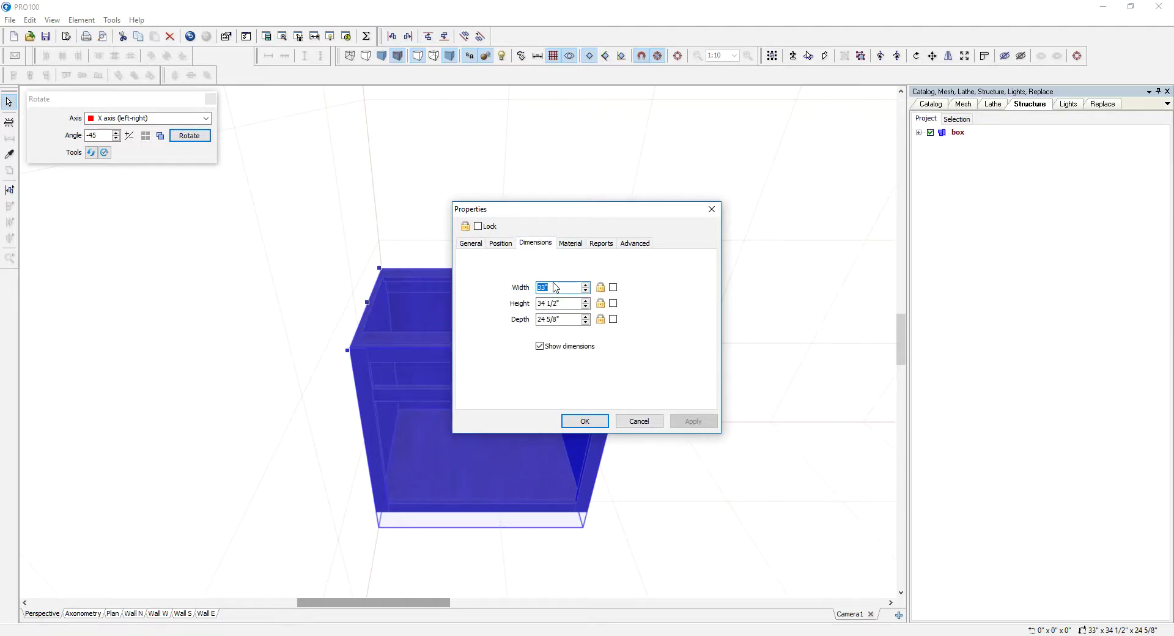
pyautogui.write('24')
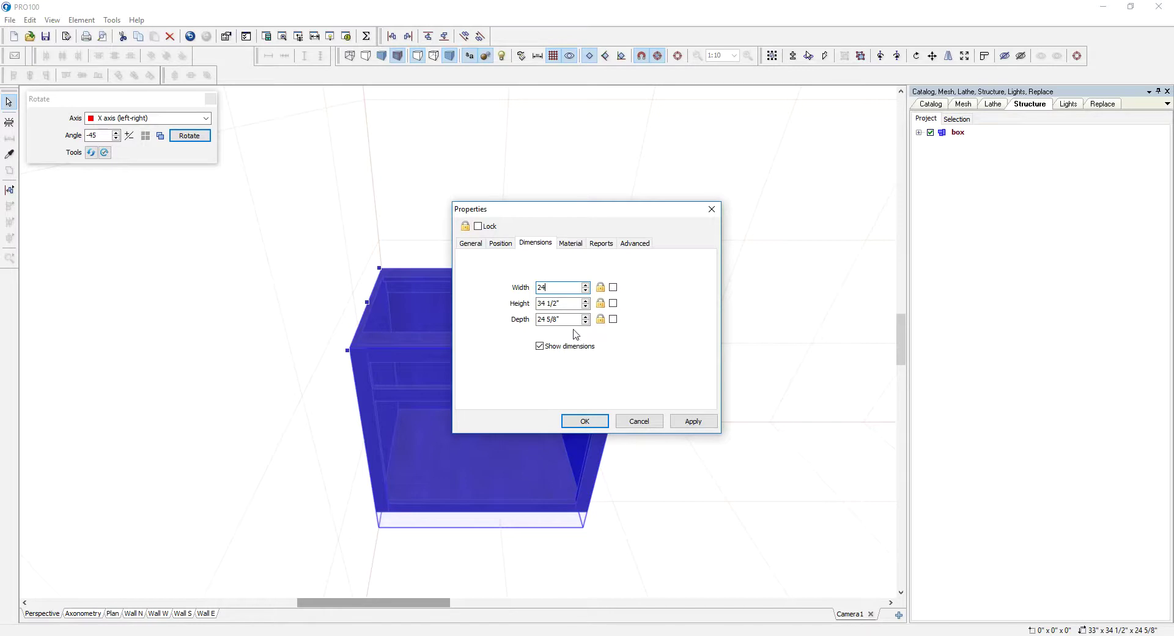
pyautogui.click(585, 422)
pyautogui.click(734, 369)
# Rename the box group as B24.
pyautogui.doubleClick(541, 351)
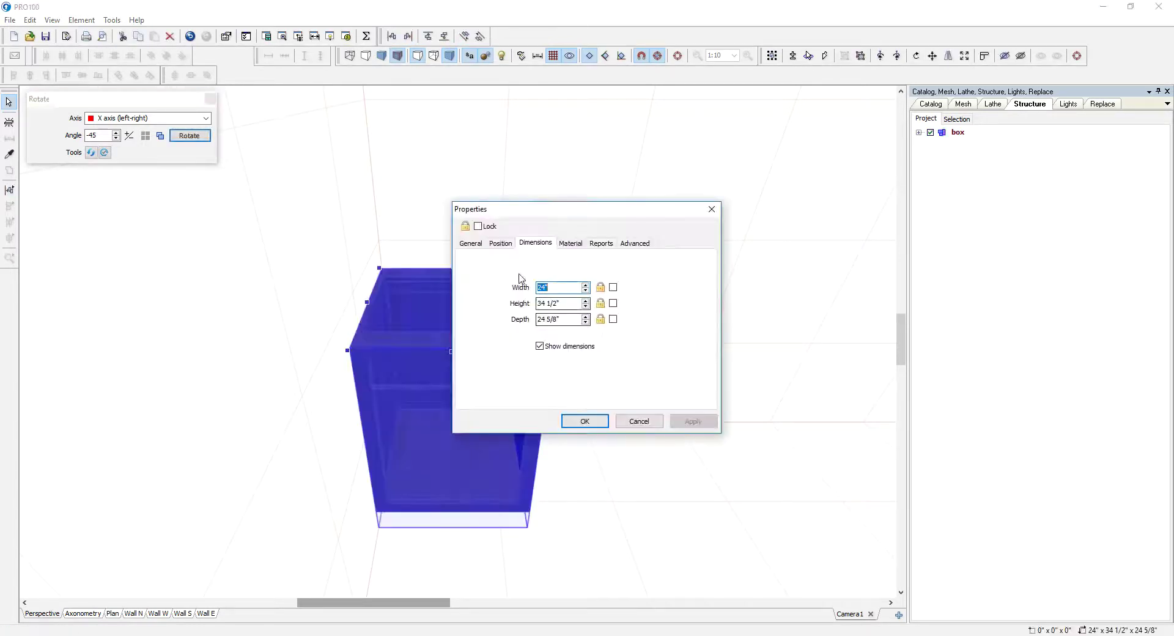
pyautogui.click(473, 244)
pyautogui.write('B24')
pyautogui.click(692, 422)
pyautogui.click(585, 421)
# Place a copy of the B24 cabinet to its right along the back wall, about 33 3/4" from the corner.
pyautogui.moveTo(742, 404); pyautogui.dragTo(579, 393)
pyautogui.click(459, 314)
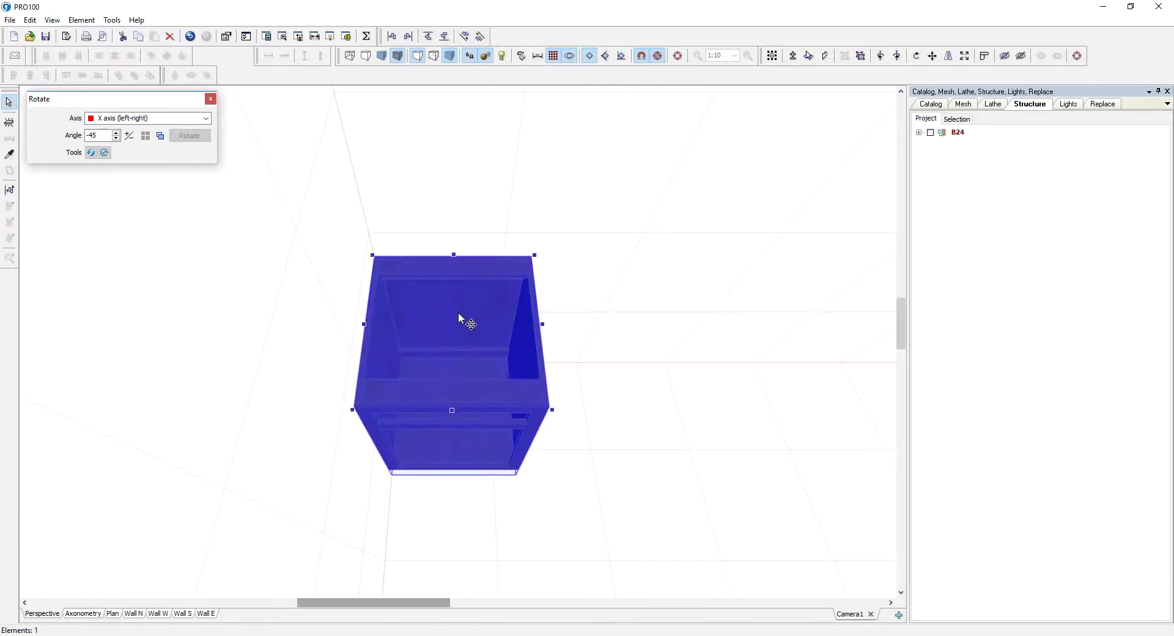
pyautogui.keyDown('ctrl'); pyautogui.moveTo(459, 314); pyautogui.dragTo(651, 315); pyautogui.keyUp('ctrl')
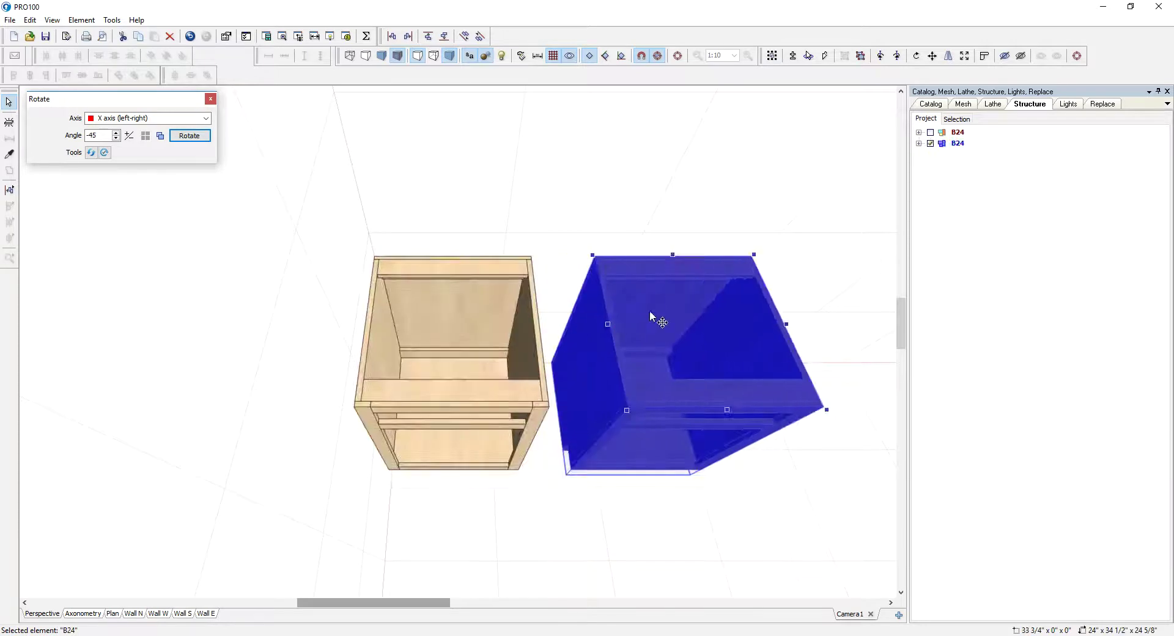
pyautogui.moveTo(825, 433); pyautogui.dragTo(809, 402)
pyautogui.scroll(-4, 805, 407)
pyautogui.click(796, 411)
# Rename the copied cabinet as B18 and reduce its width to match the number in that name.
pyautogui.click(604, 355)
pyautogui.doubleClick(604, 360)
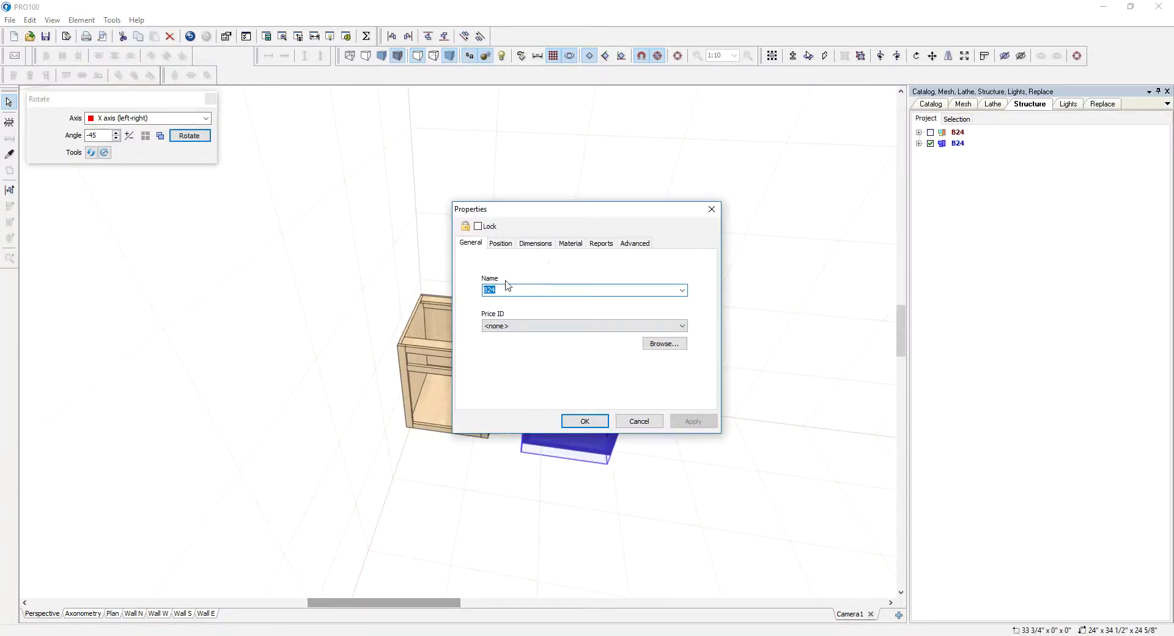
pyautogui.write('B18')
pyautogui.click(536, 243)
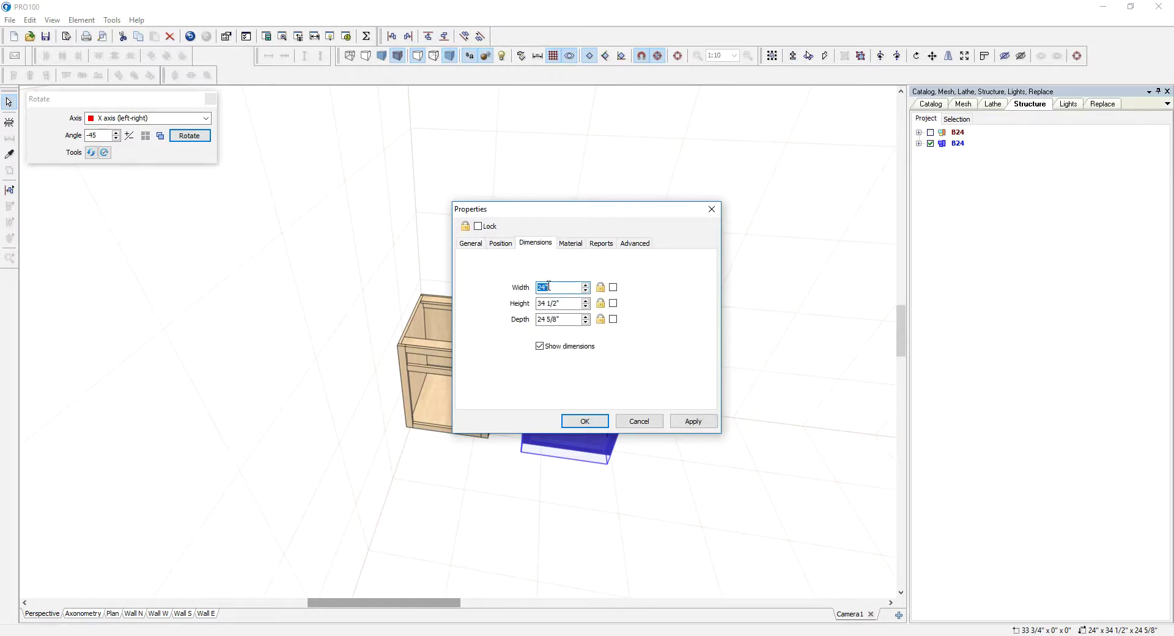
pyautogui.click(690, 421)
pyautogui.click(593, 421)
# Move the B18 cabinet flush against the right side of the B24 cabinet.
pyautogui.click(731, 392)
pyautogui.moveTo(731, 392); pyautogui.dragTo(726, 372)
pyautogui.moveTo(579, 425); pyautogui.dragTo(531, 425)
pyautogui.click(662, 418)
pyautogui.moveTo(687, 412); pyautogui.dragTo(640, 370)
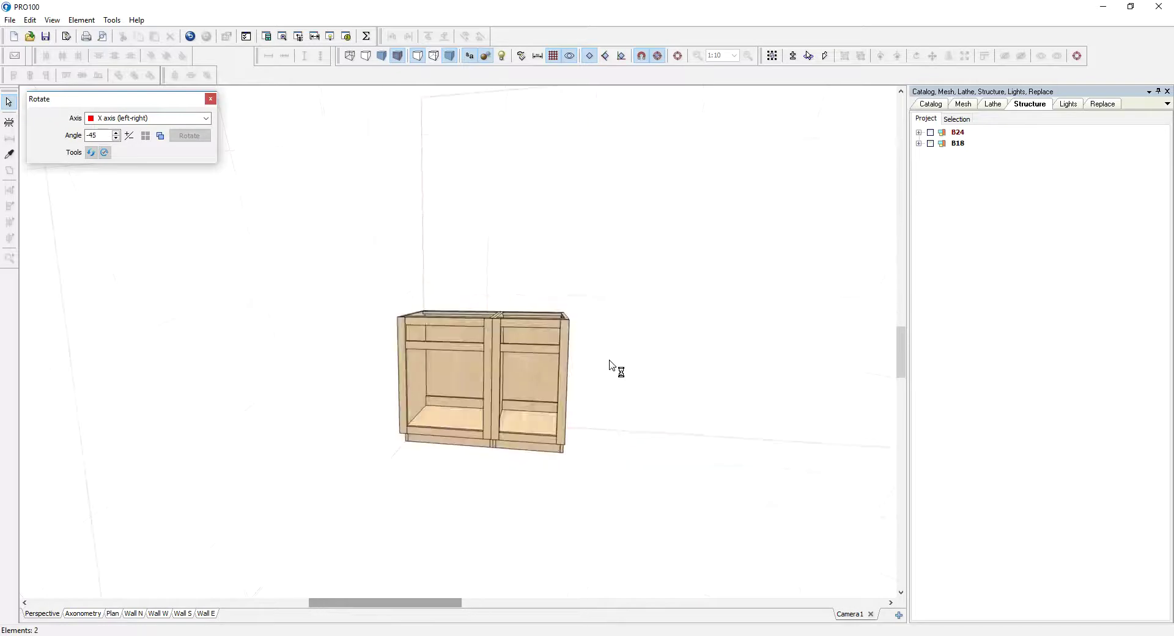
# Move the B18 cabinet about 74 1/4" from the corner and draw a 3/4" thick panel about 31 1/2" square on the floor between the cabinets.
pyautogui.moveTo(553, 355); pyautogui.dragTo(733, 457)
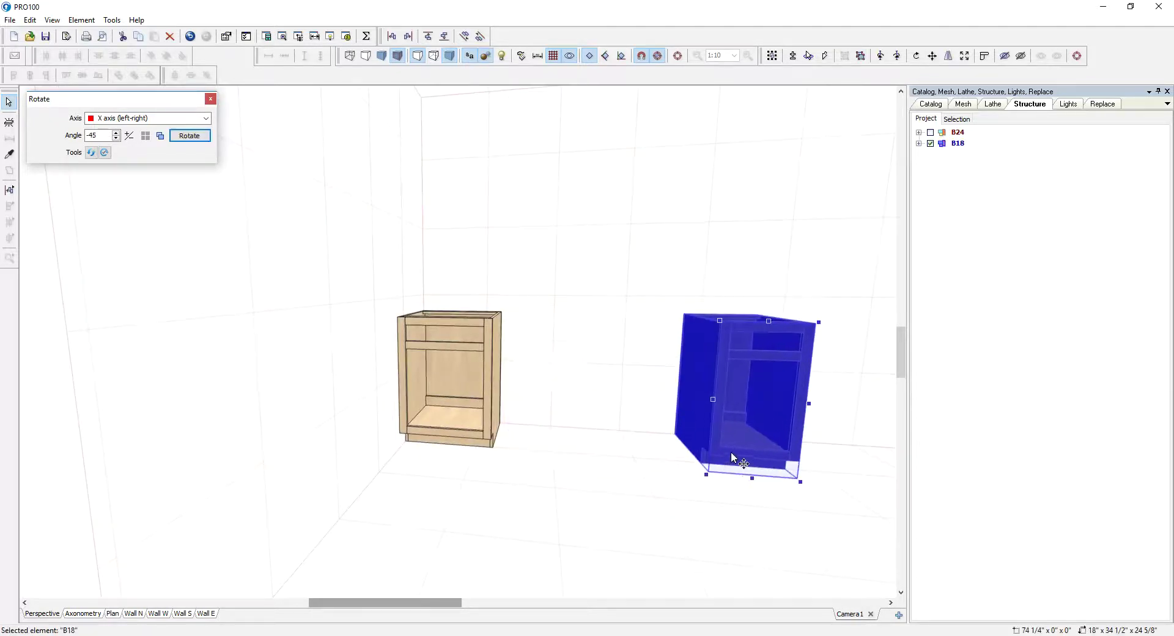
pyautogui.moveTo(641, 353); pyautogui.dragTo(629, 411)
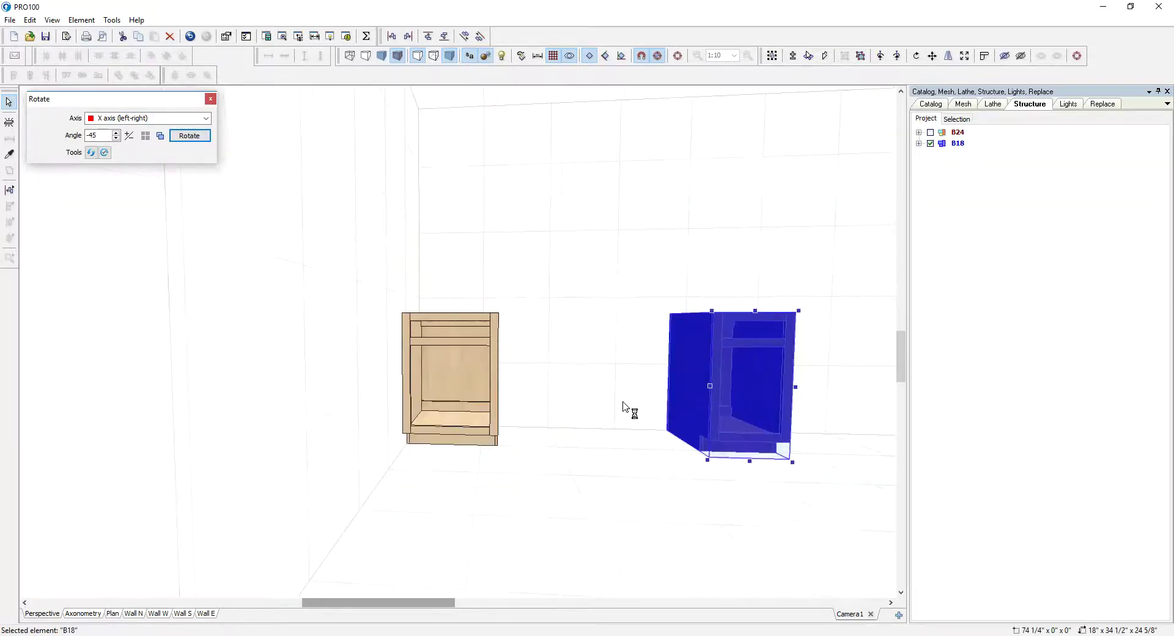
pyautogui.click(10, 122)
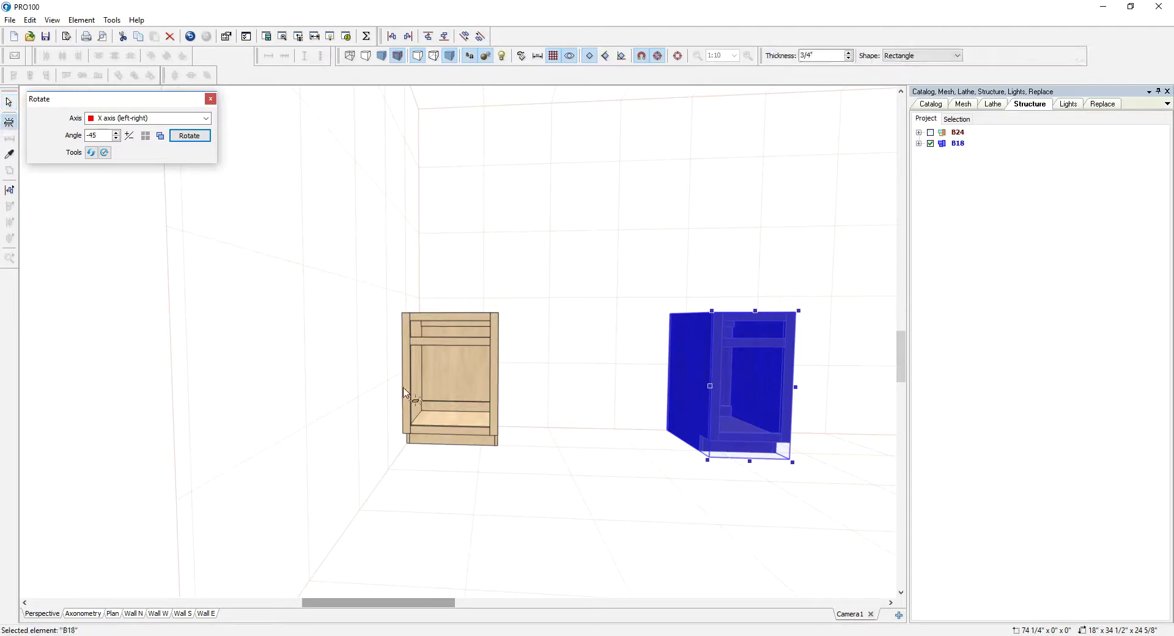
pyautogui.click(592, 481)
pyautogui.moveTo(602, 397); pyautogui.dragTo(577, 372)
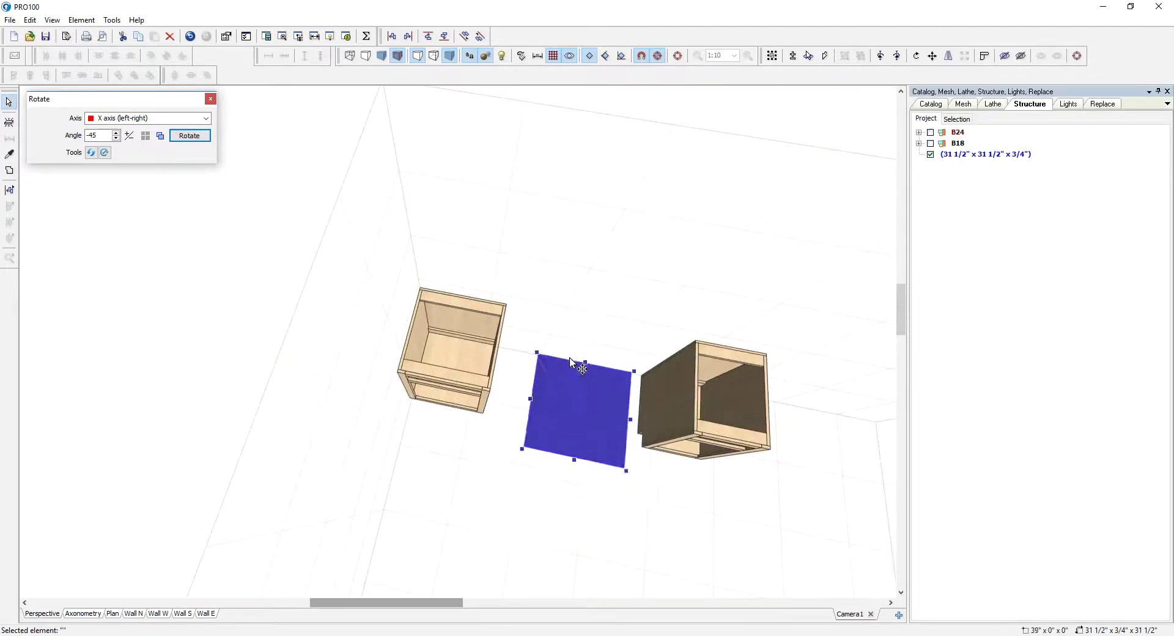
# Set the new floor panel's dimensions to 24" wide, 1.5" high and 25" deep.
pyautogui.doubleClick(566, 418)
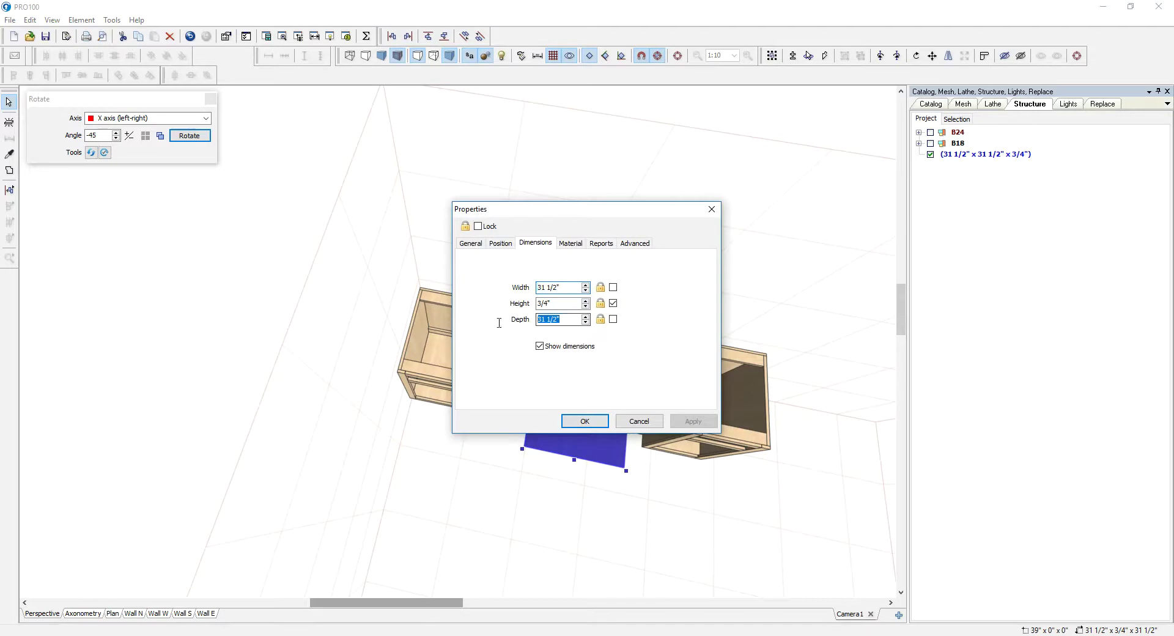
pyautogui.write('25')
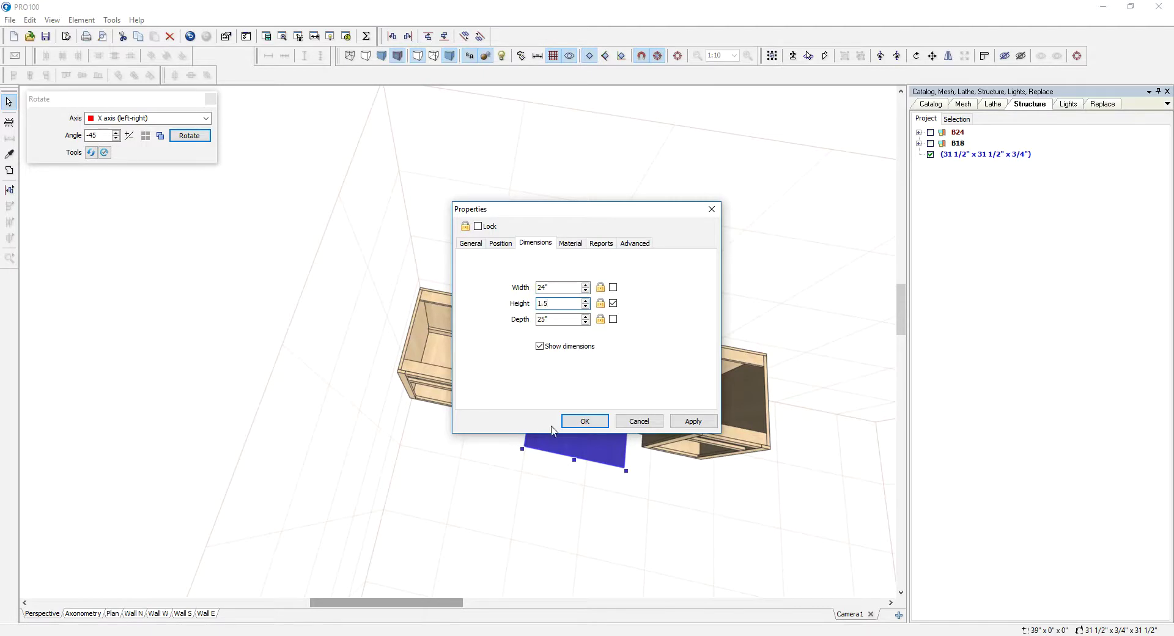
pyautogui.click(571, 424)
# Place the resized panel on top of the B24 cabinet, aligned with its back left corner.
pyautogui.moveTo(378, 525); pyautogui.dragTo(394, 429)
pyautogui.moveTo(580, 440); pyautogui.dragTo(262, 385)
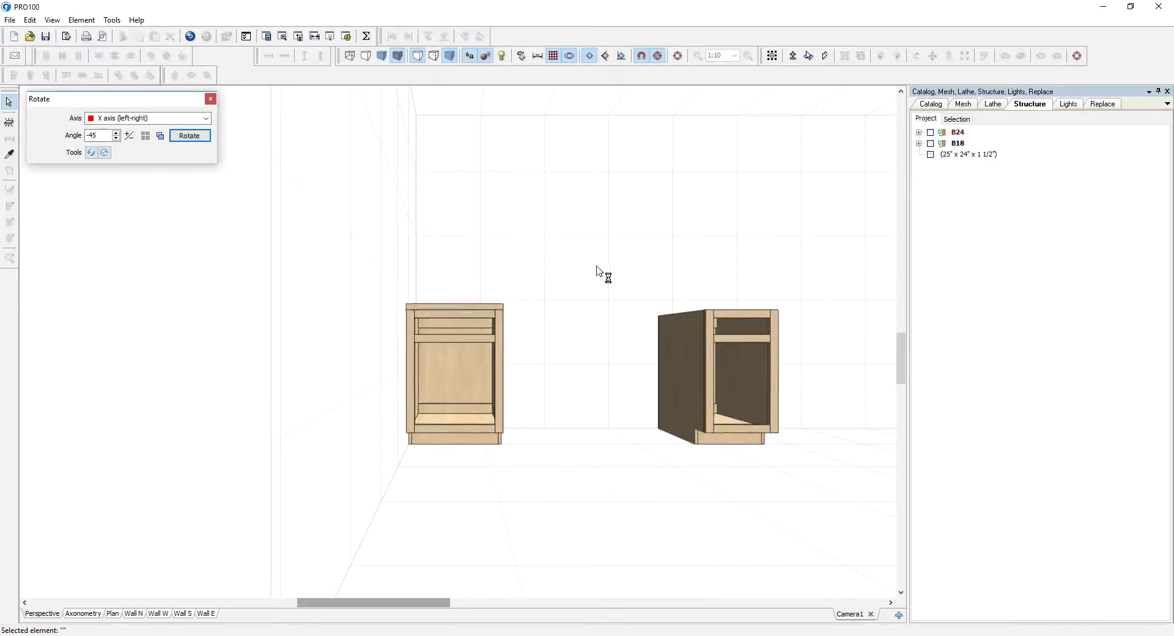
pyautogui.moveTo(597, 266); pyautogui.dragTo(527, 318)
pyautogui.scroll(3, 585, 293)
pyautogui.moveTo(638, 307); pyautogui.dragTo(641, 300)
pyautogui.scroll(3, 640, 301)
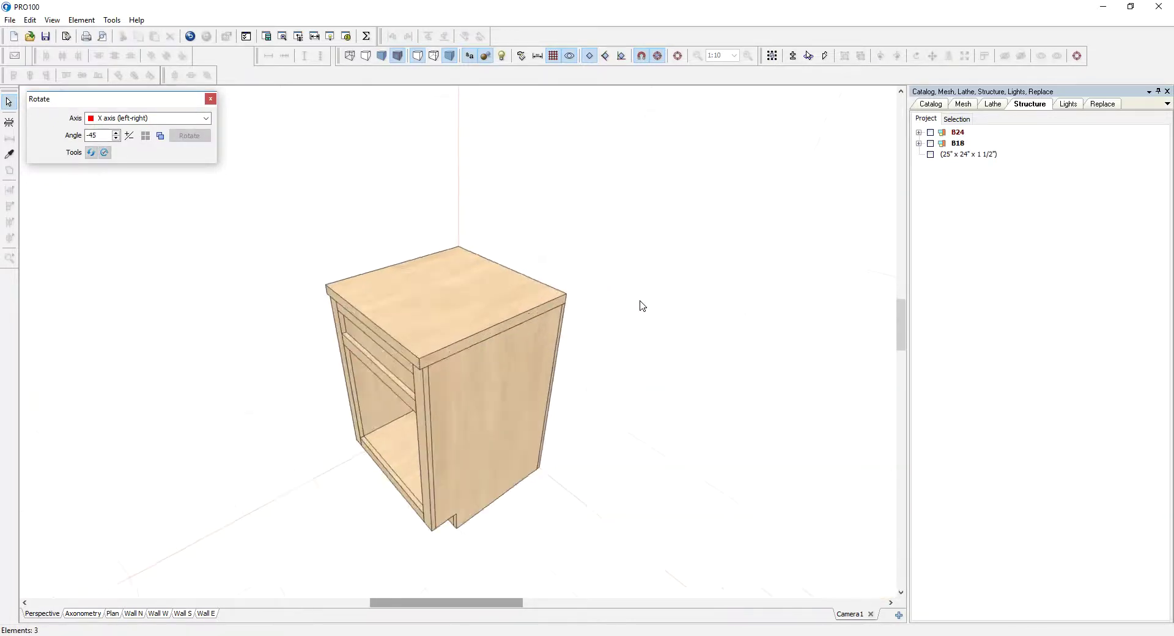
# Name the panel on top of the B24 cabinet coutertop.
pyautogui.click(948, 157)
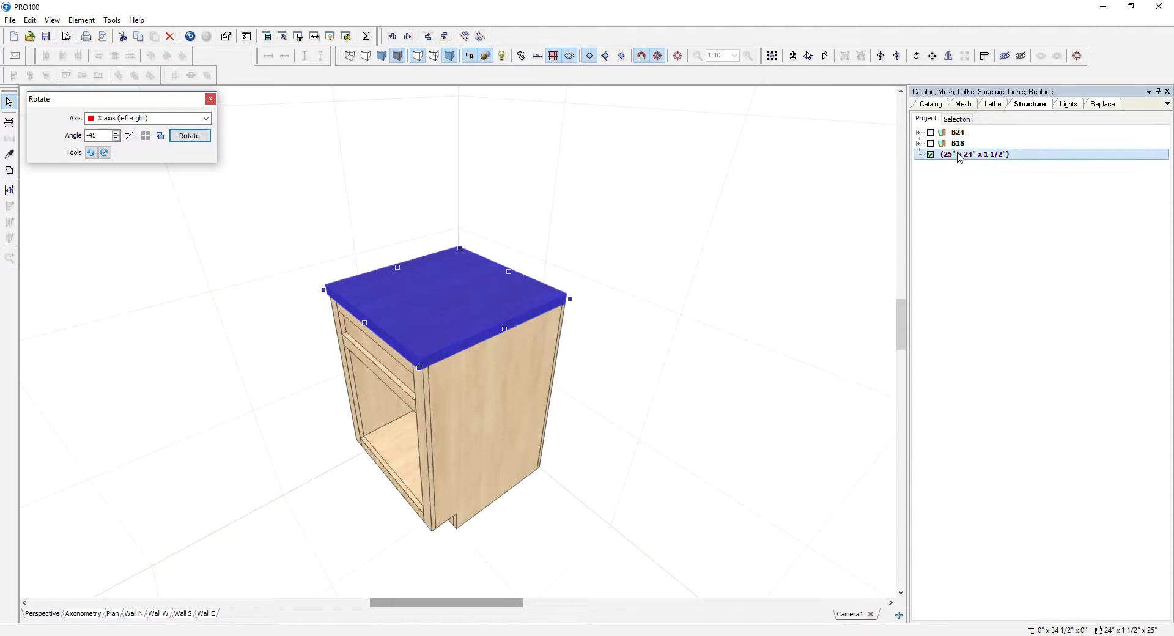
pyautogui.doubleClick(946, 158)
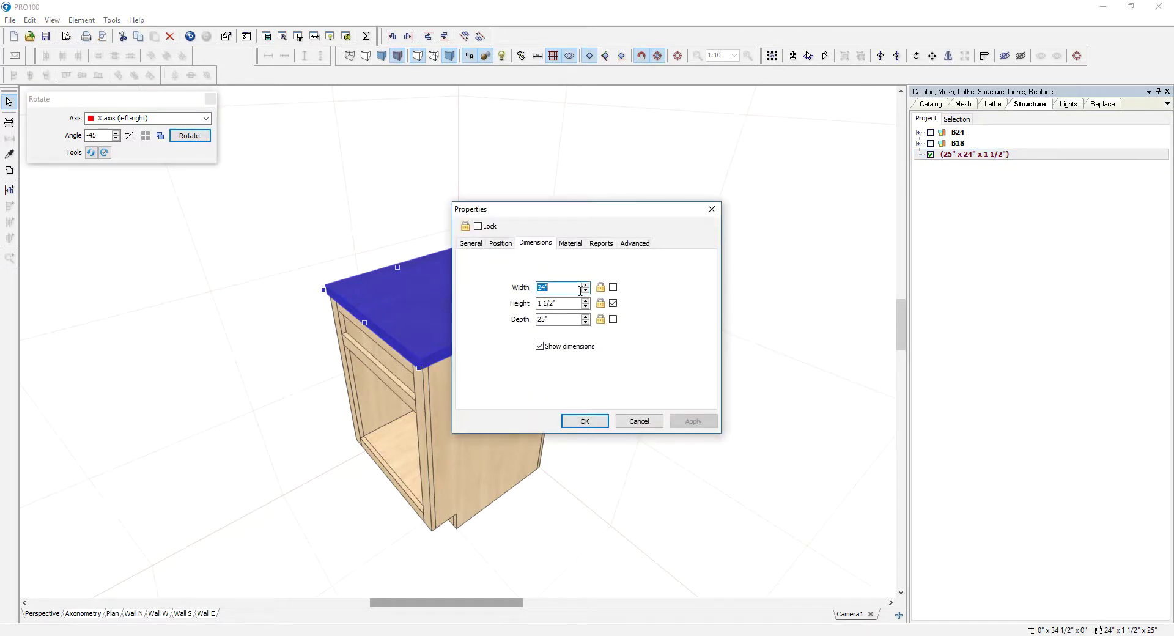
pyautogui.click(470, 243)
pyautogui.write('coutertop')
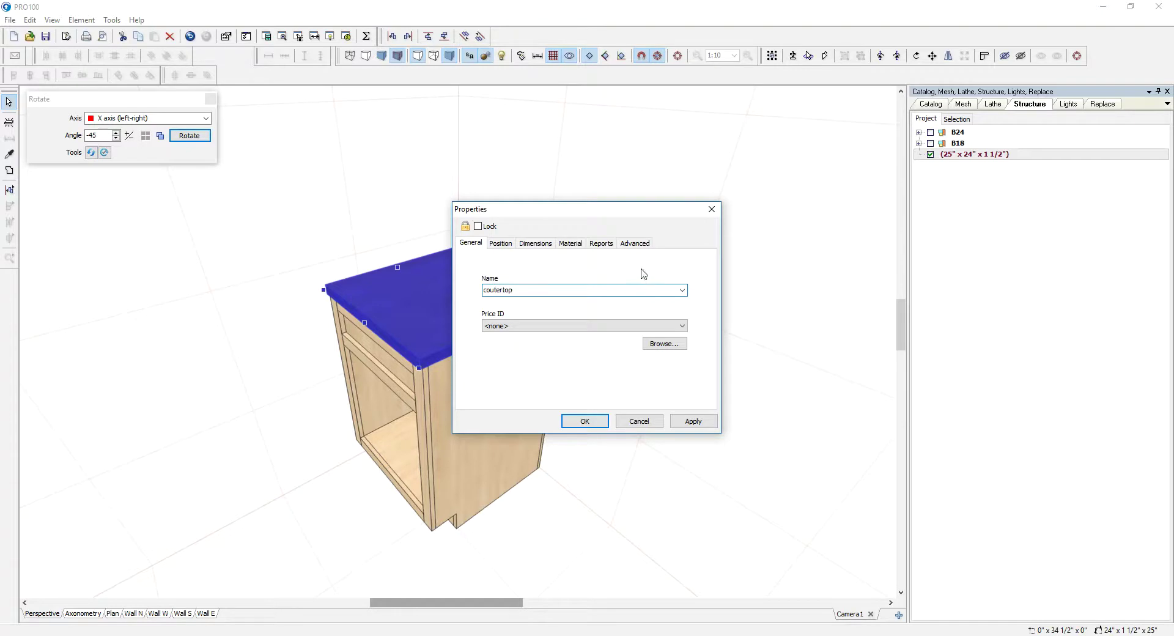
pyautogui.click(597, 420)
# Delete the B18 cabinet from the project, leaving the B24 cabinet with its top.
pyautogui.moveTo(734, 370); pyautogui.dragTo(776, 358)
pyautogui.scroll(-4, 765, 358)
pyautogui.click(717, 410)
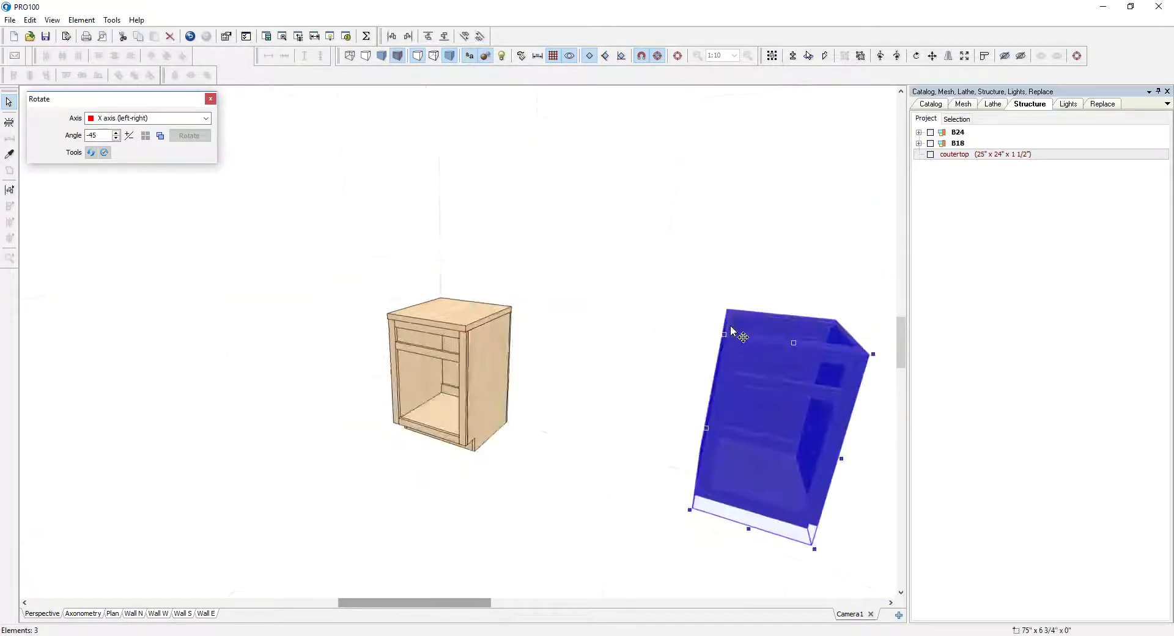
pyautogui.moveTo(716, 410); pyautogui.dragTo(809, 409)
pyautogui.press('Delete')
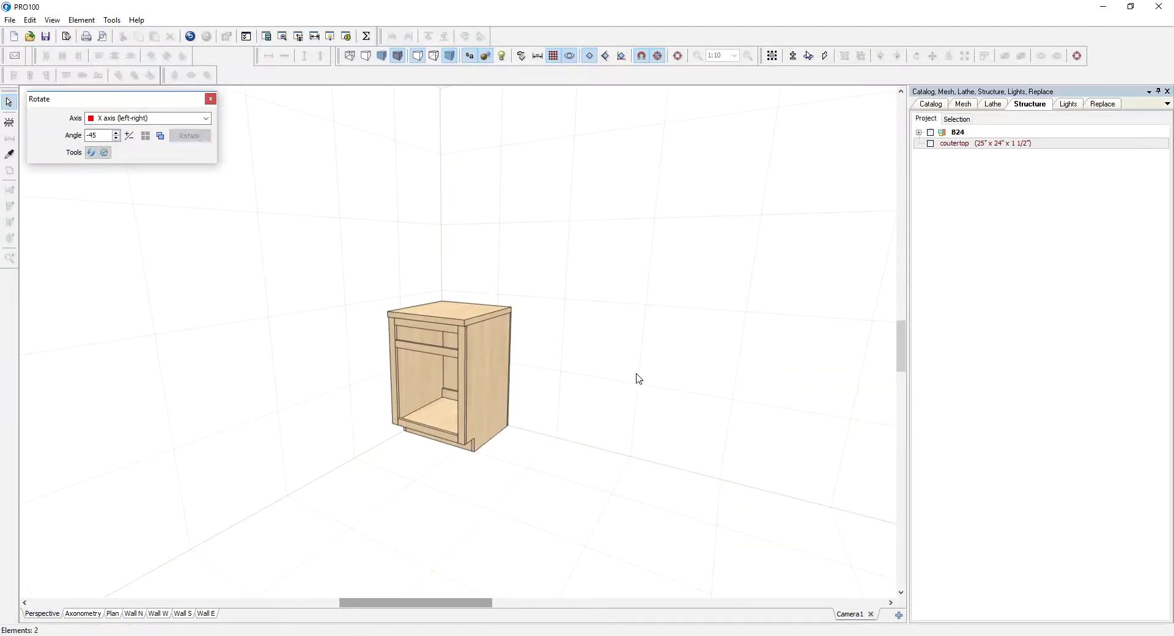
# Add the coutertop panel to the B24 cabinet group.
pyautogui.moveTo(688, 375); pyautogui.dragTo(672, 384)
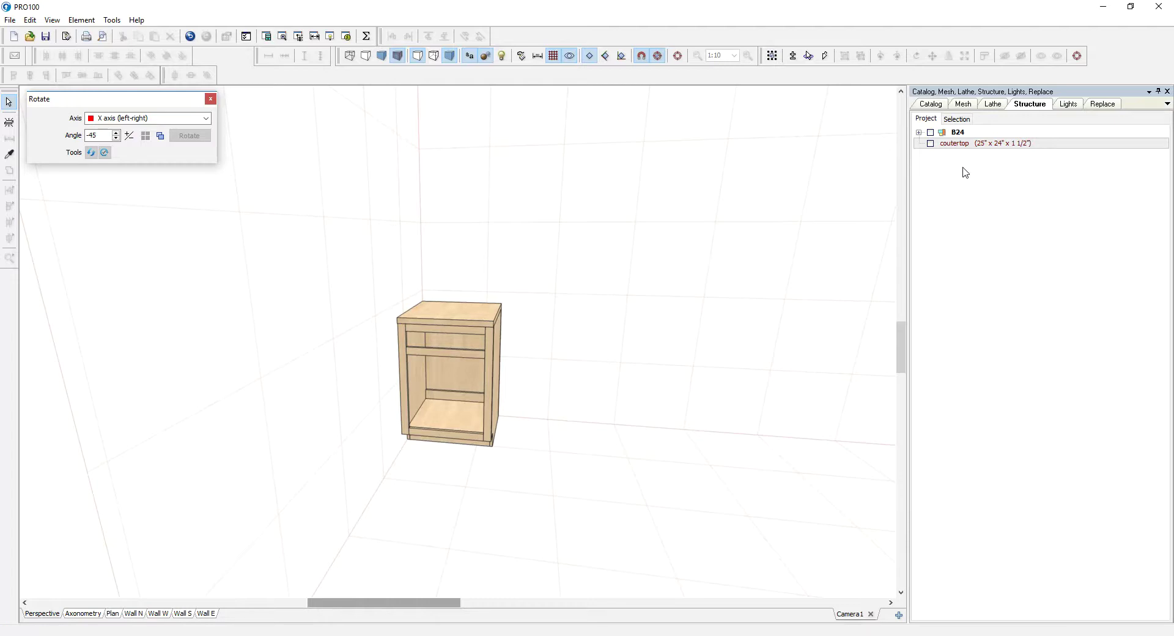
pyautogui.click(958, 143)
pyautogui.press('Delete')
pyautogui.moveTo(683, 323); pyautogui.dragTo(682, 354)
# Enter the text [B24 in the advanced properties of the B24 cabinet group and apply it.
pyautogui.doubleClick(493, 314)
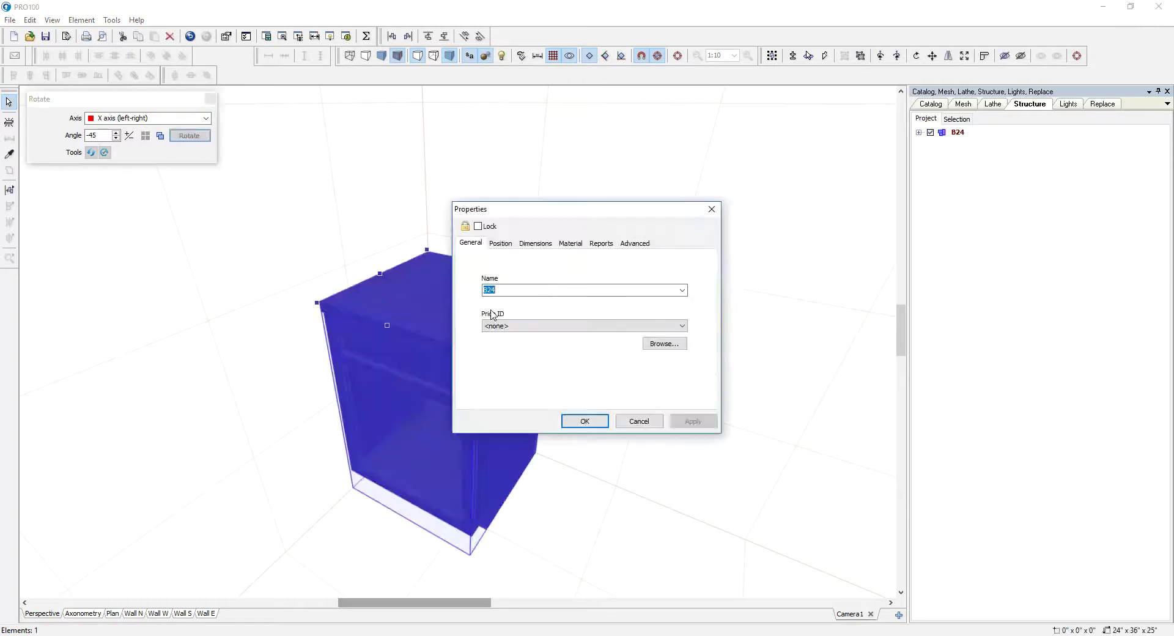
pyautogui.rightClick(493, 300)
pyautogui.click(505, 327)
pyautogui.click(635, 243)
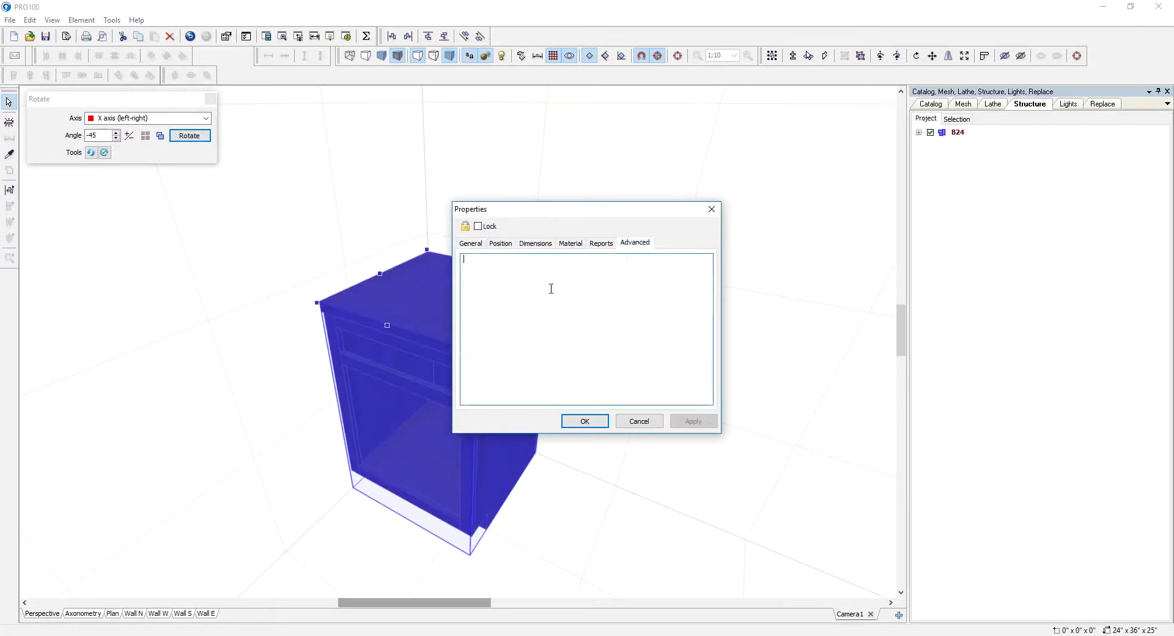
pyautogui.write('[B24')
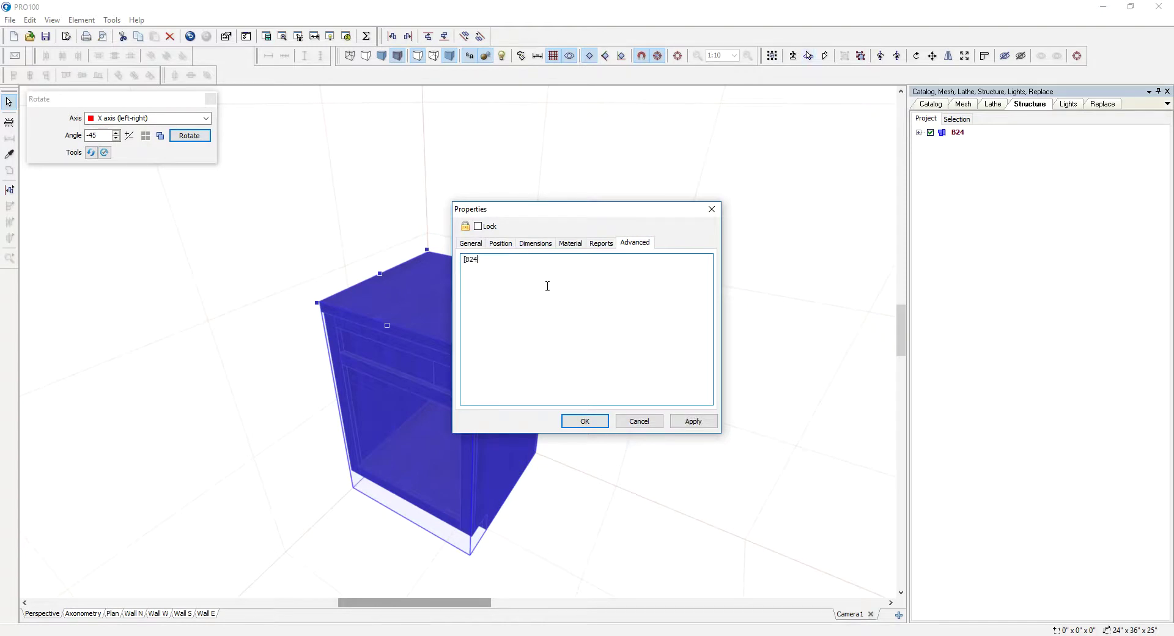
pyautogui.click(584, 421)
pyautogui.click(668, 367)
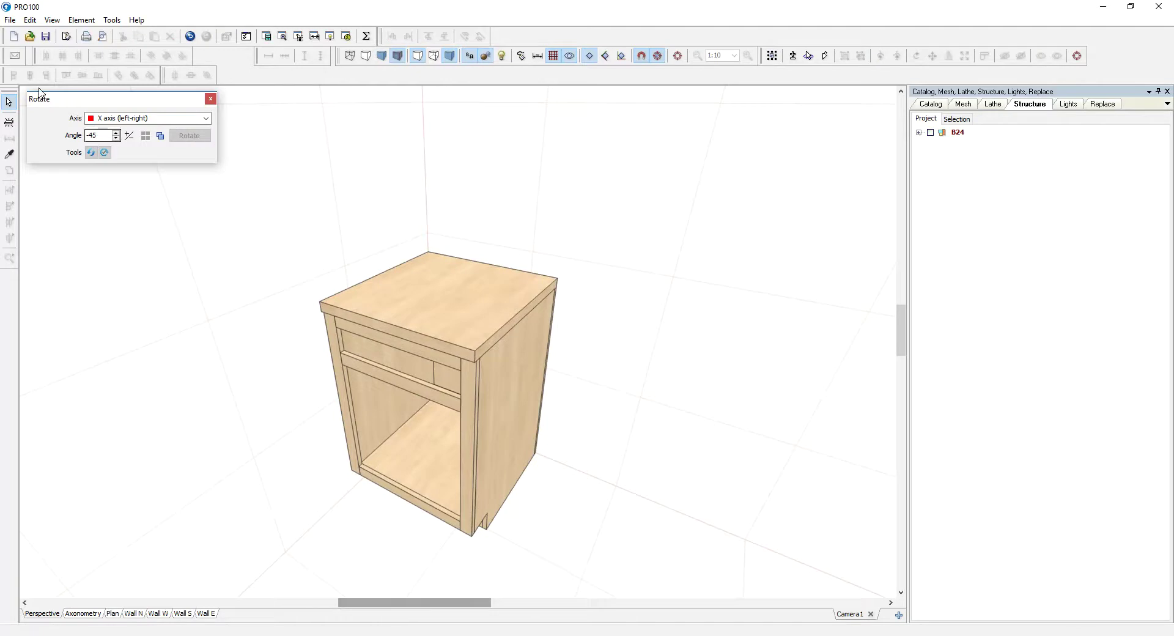
# Export the project's cut list and reposition its Notepad window so that all parts can be read.
pyautogui.click(9, 19)
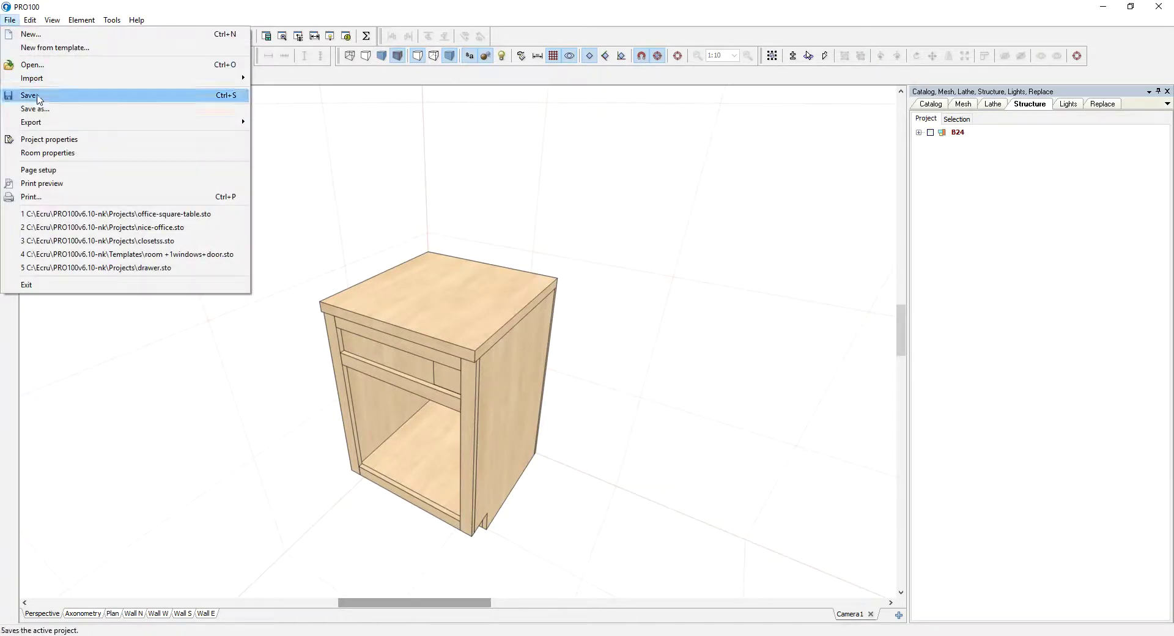
pyautogui.moveTo(45, 127)
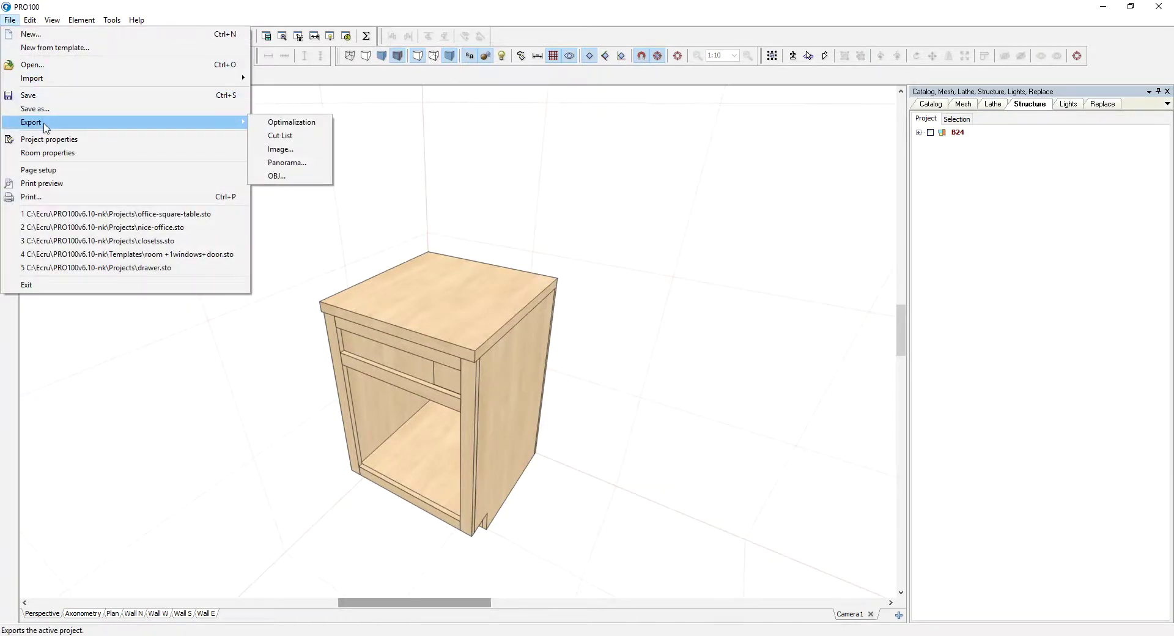
pyautogui.click(277, 137)
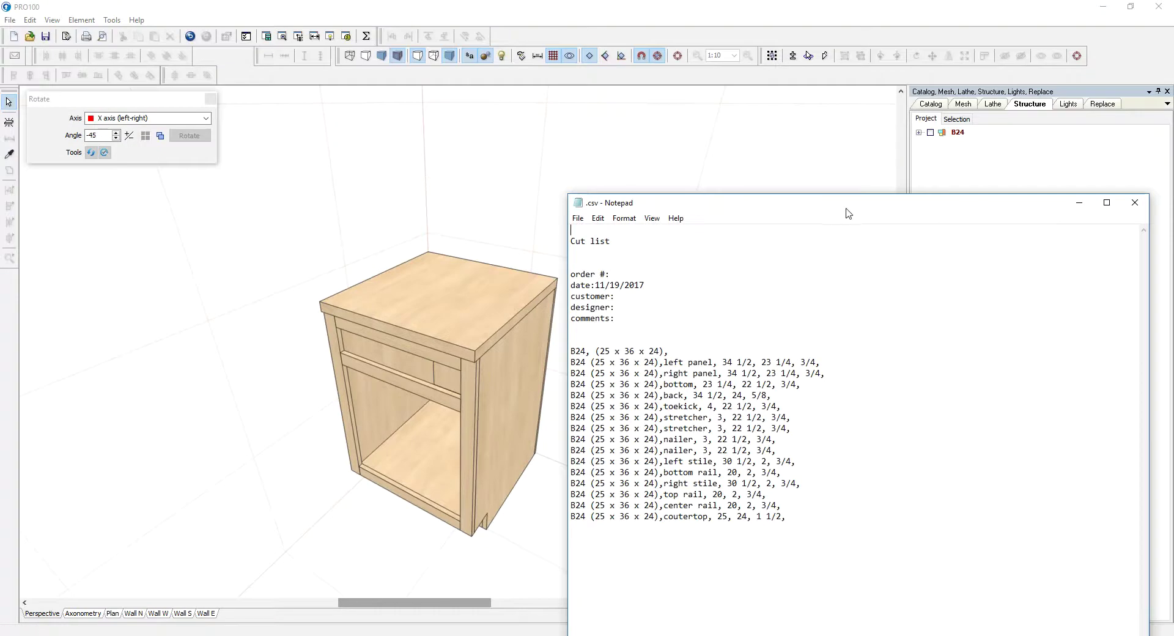
pyautogui.moveTo(846, 209); pyautogui.dragTo(677, 175)
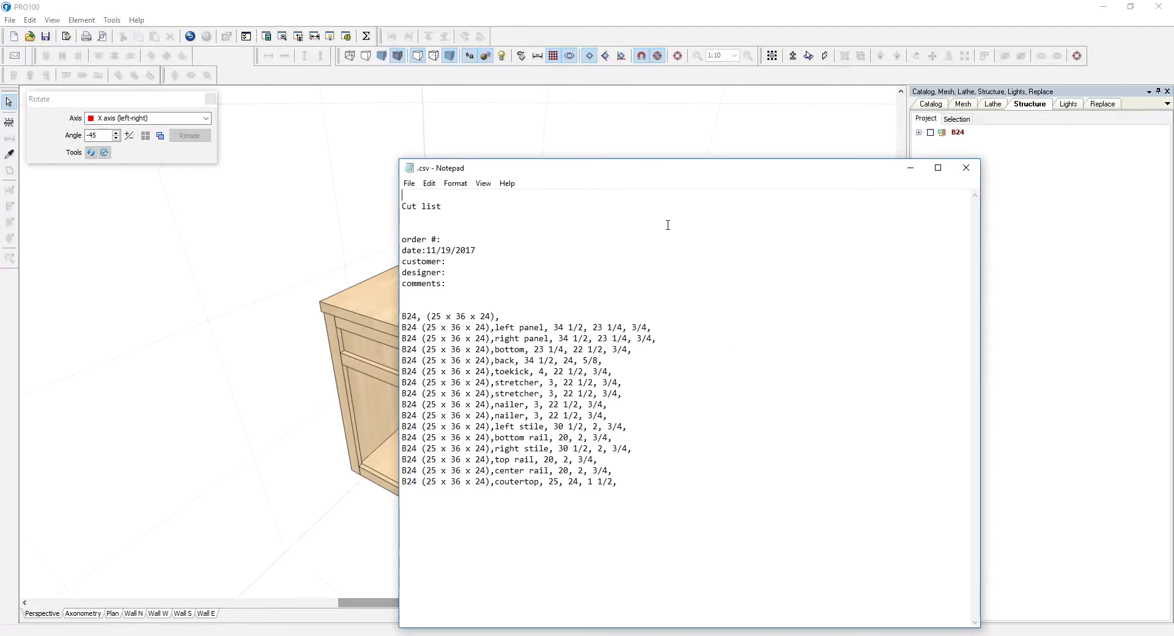